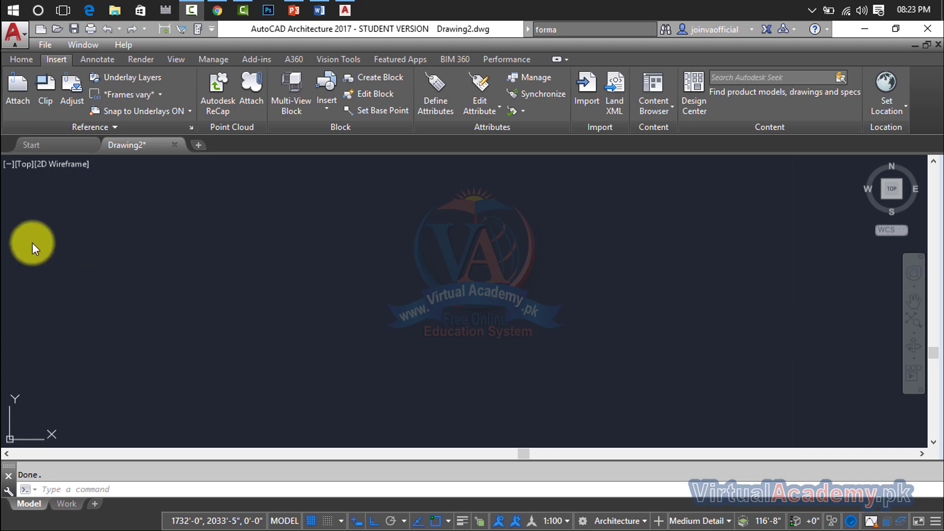
- Start the DIVIDE command from the Home tab's Draw panel Point flyout
left_click(7, 68)
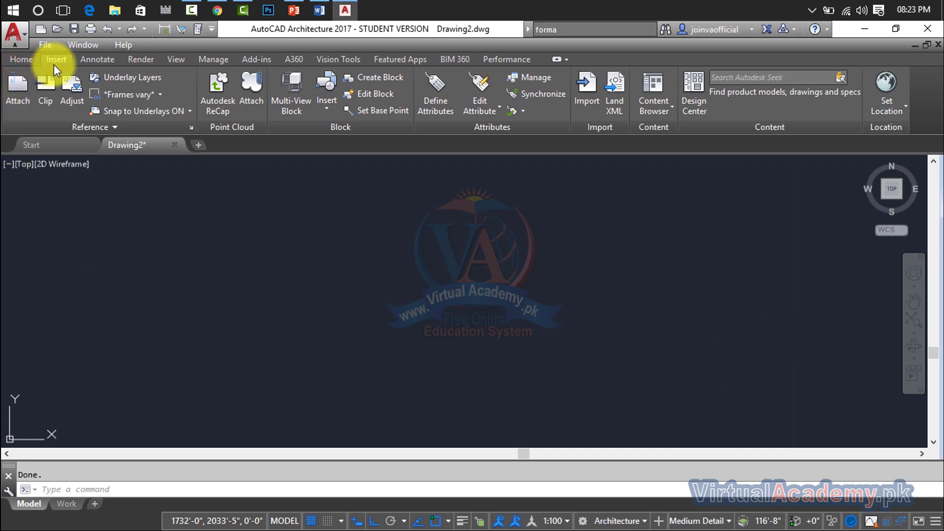
left_click(17, 59)
left_click(49, 58)
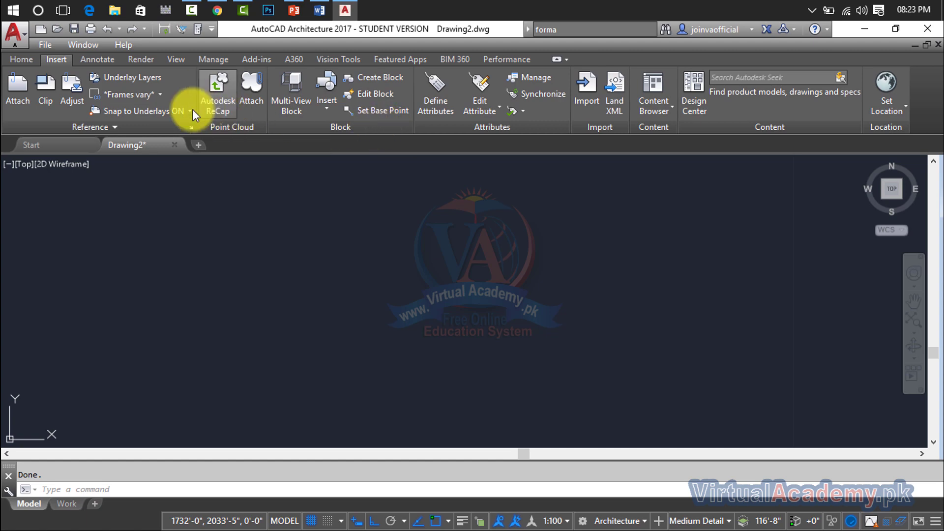
left_click(26, 62)
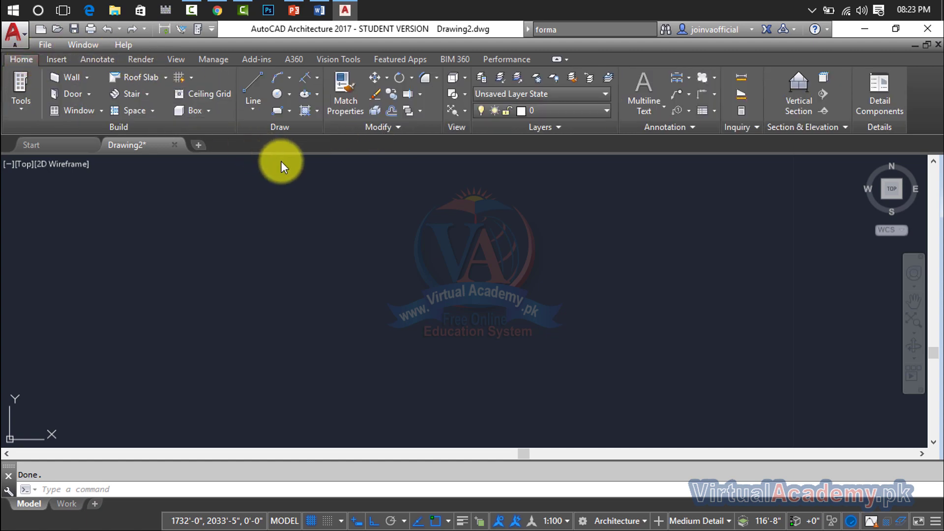
left_click(318, 82)
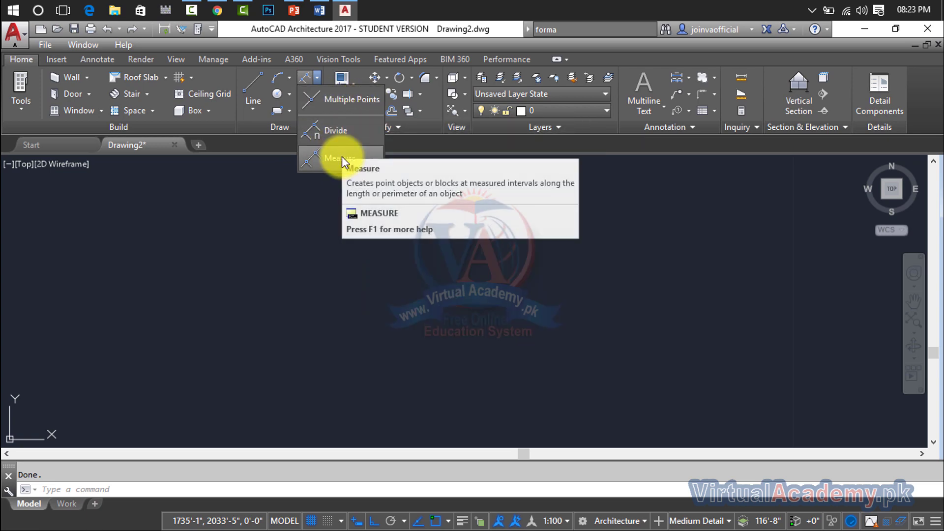
left_click(328, 129)
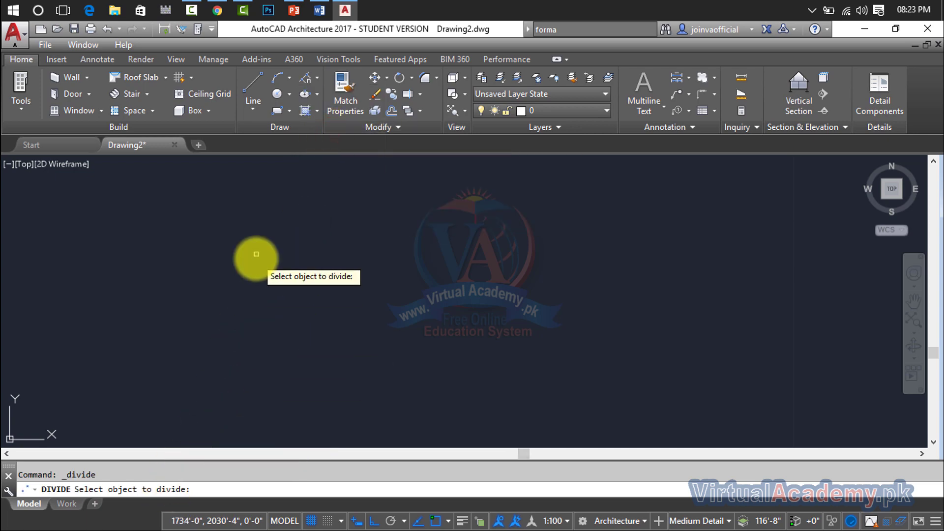
key("Escape")
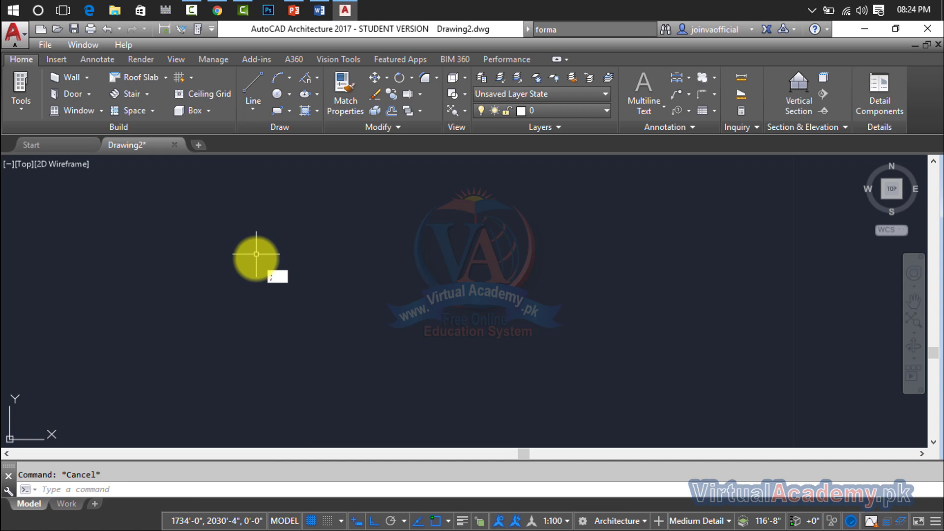
right_click(303, 354)
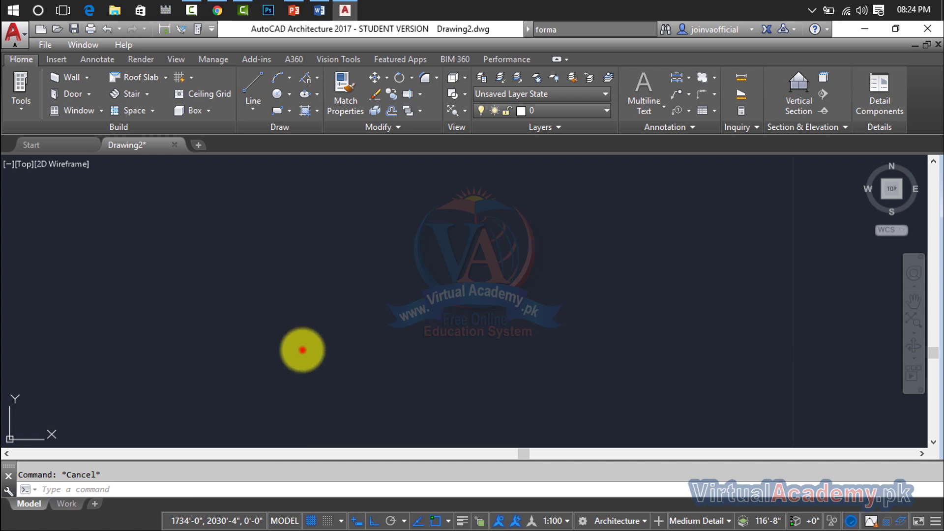
left_click(274, 239)
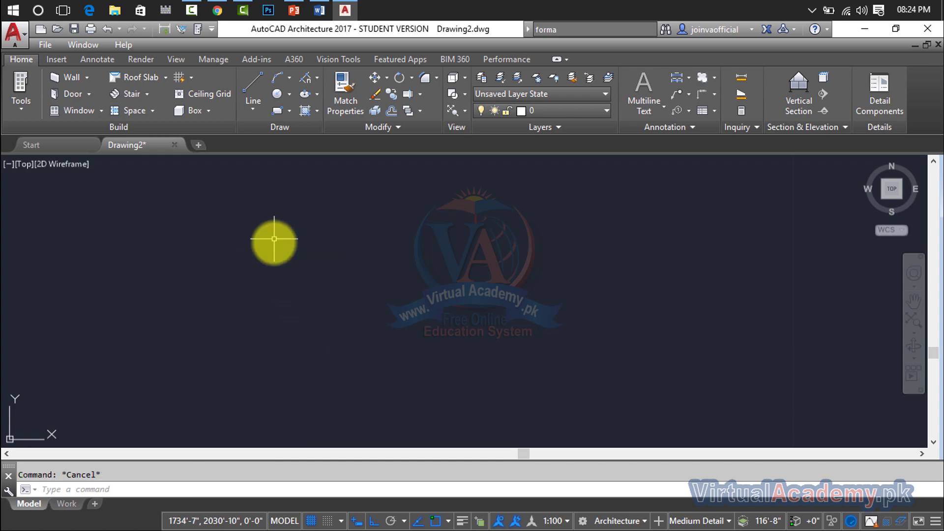
key("Return")
left_click(201, 287)
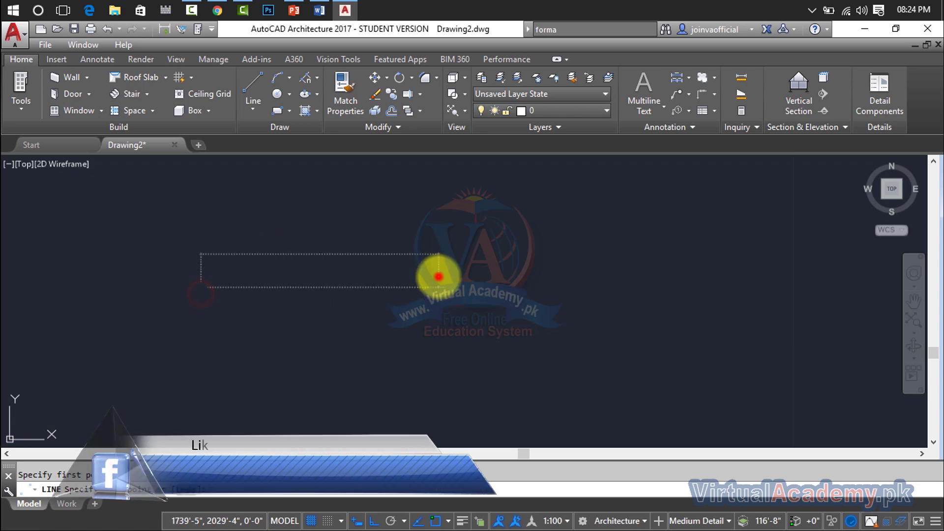
left_click(439, 276)
key("Escape")
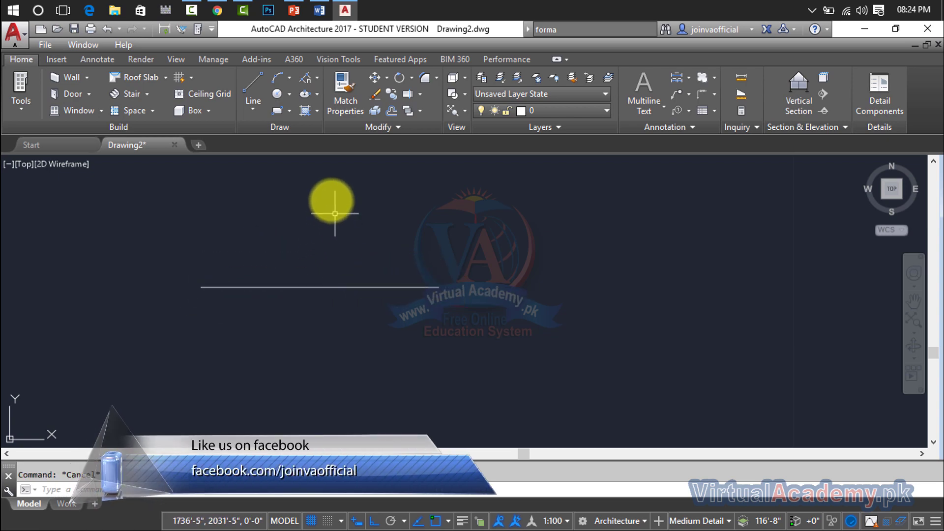
left_click(305, 78)
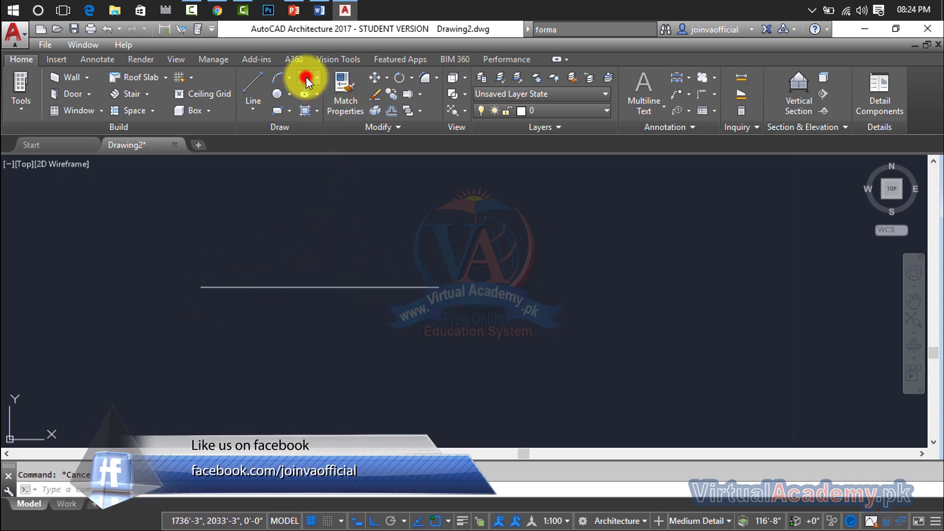
left_click(339, 287)
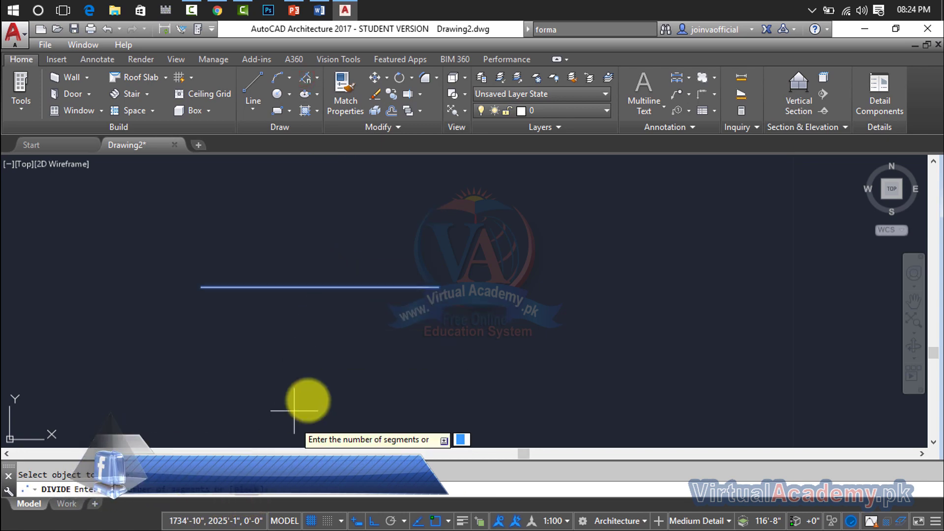
key("Escape")
left_click(479, 264)
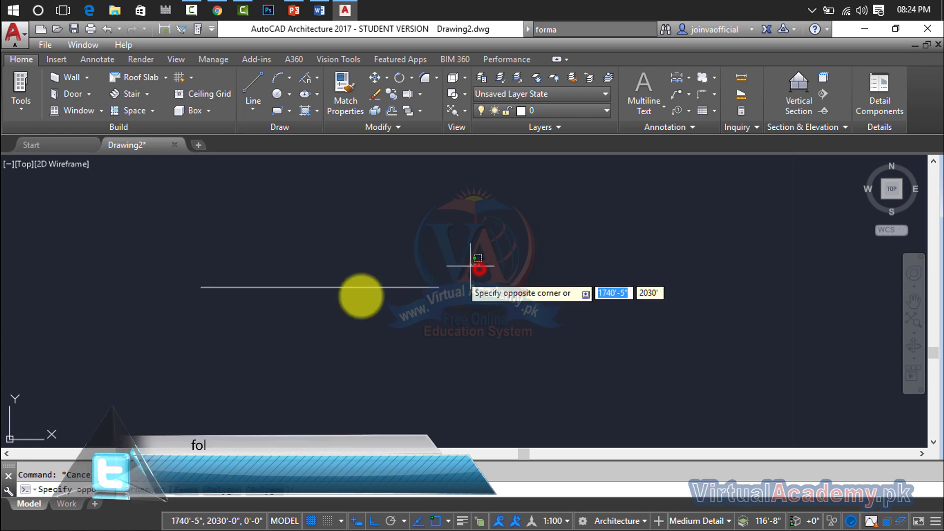
left_click(180, 319)
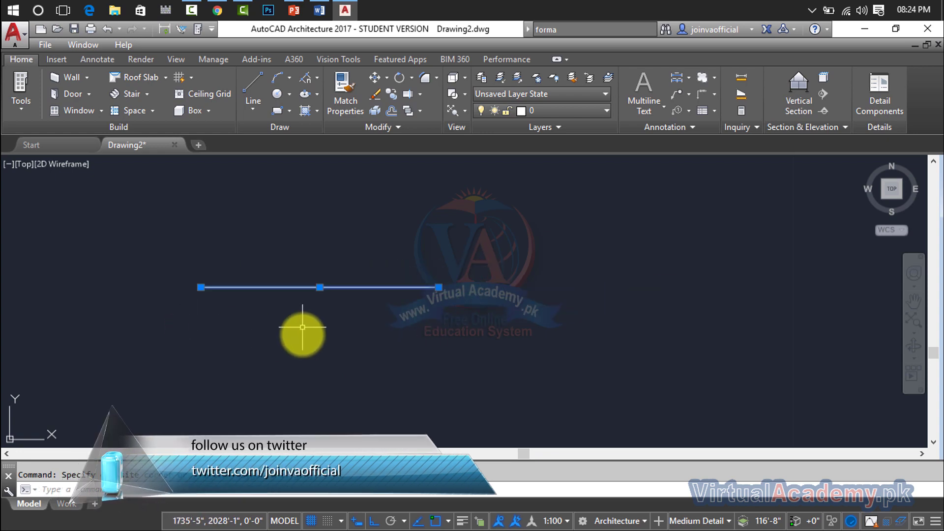
key("Delete")
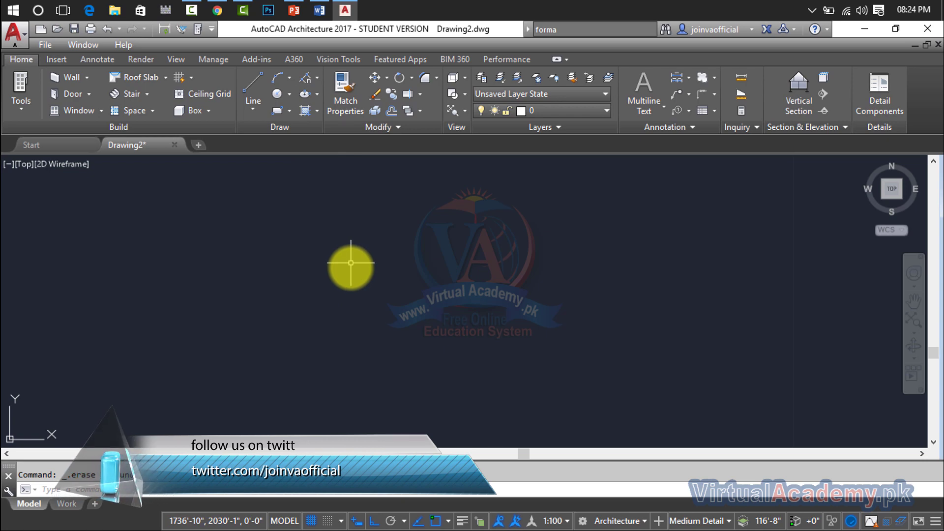
- Show the Insert tab's block tools and clear the leftover command with Esc
left_click(56, 59)
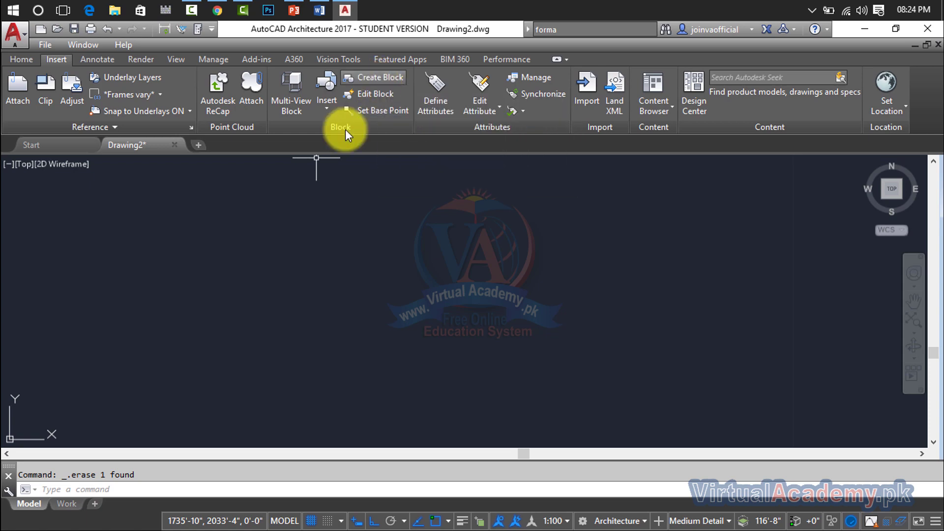
key("Escape")
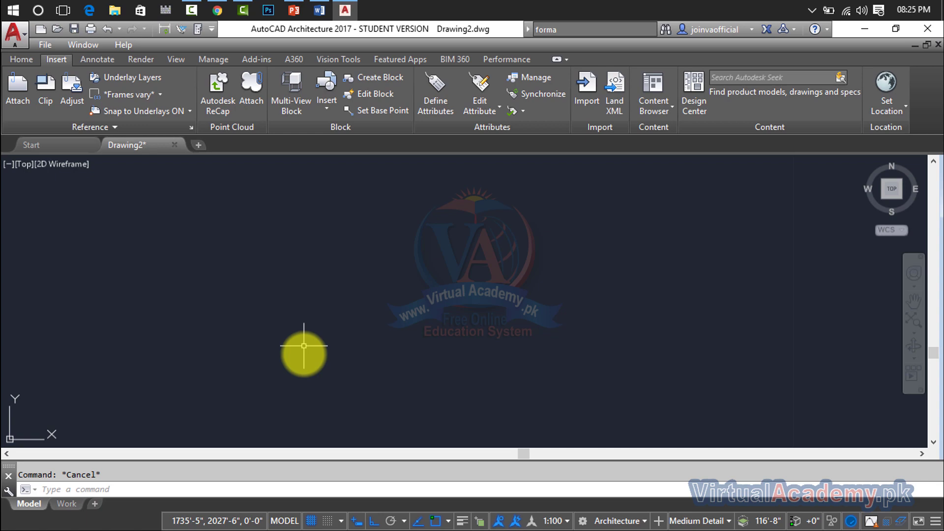
left_click(323, 115)
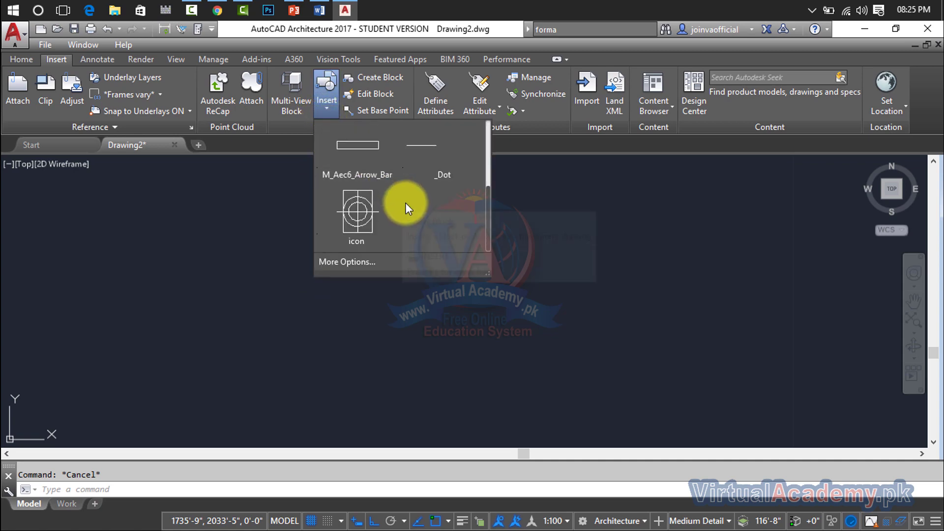
scroll(406, 203, "up", 1)
scroll(407, 202, "up", 1)
scroll(407, 203, "up", 1)
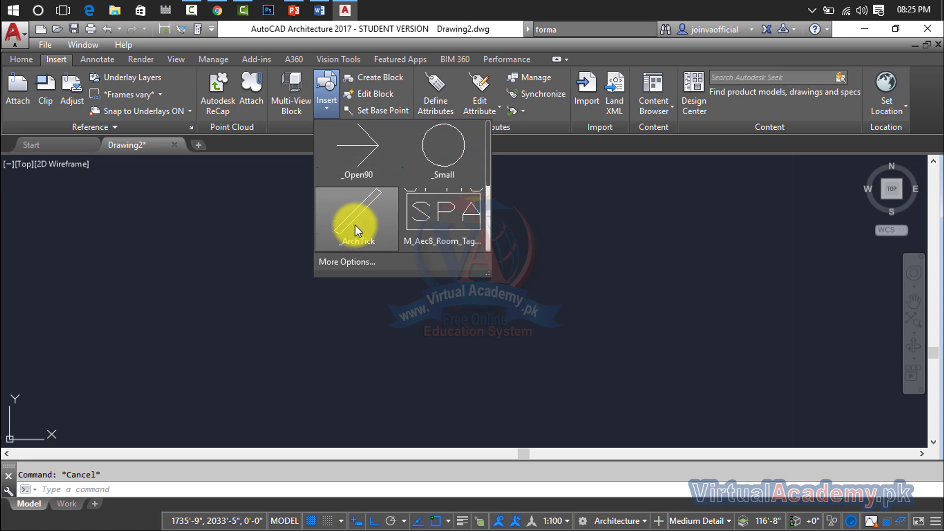
left_click(414, 167)
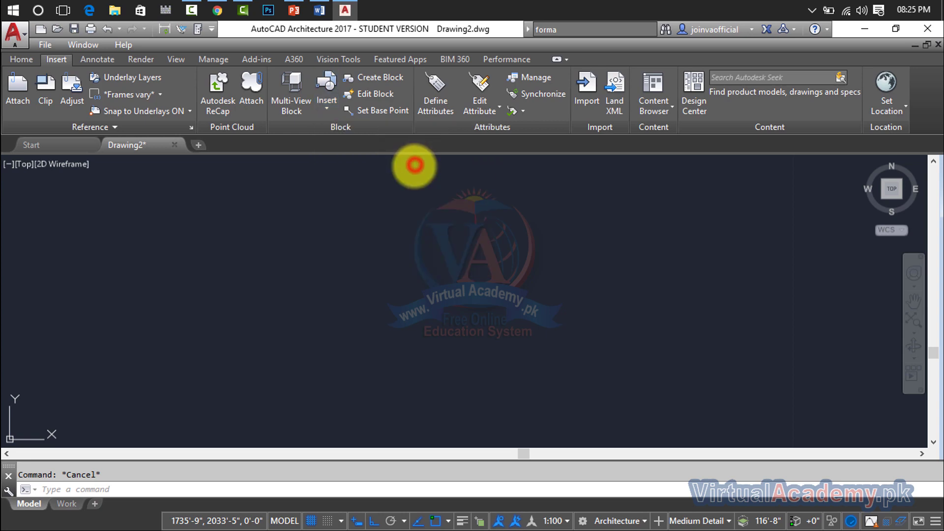
left_click(286, 281)
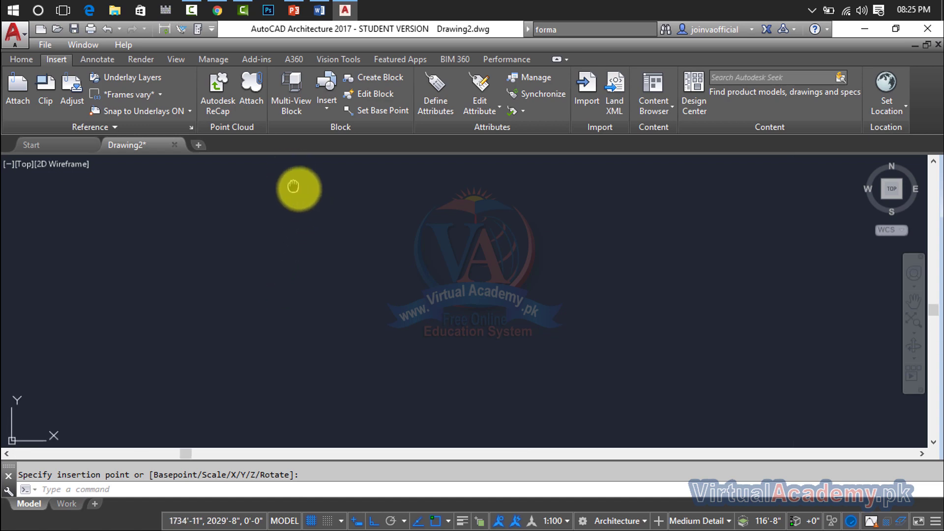
middle_click_drag(297, 187, 308, 285)
scroll(296, 266, "up", 3)
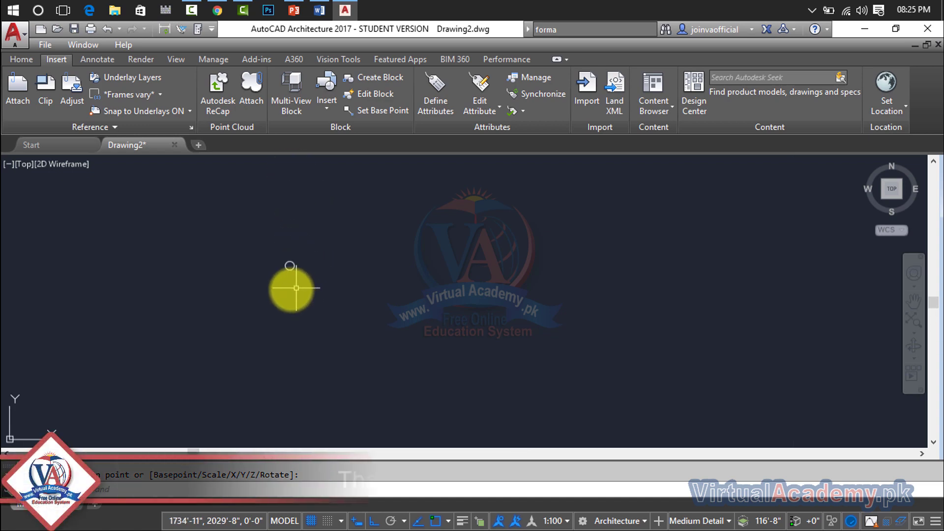
scroll(286, 267, "up", 3)
middle_click_drag(290, 261, 280, 294)
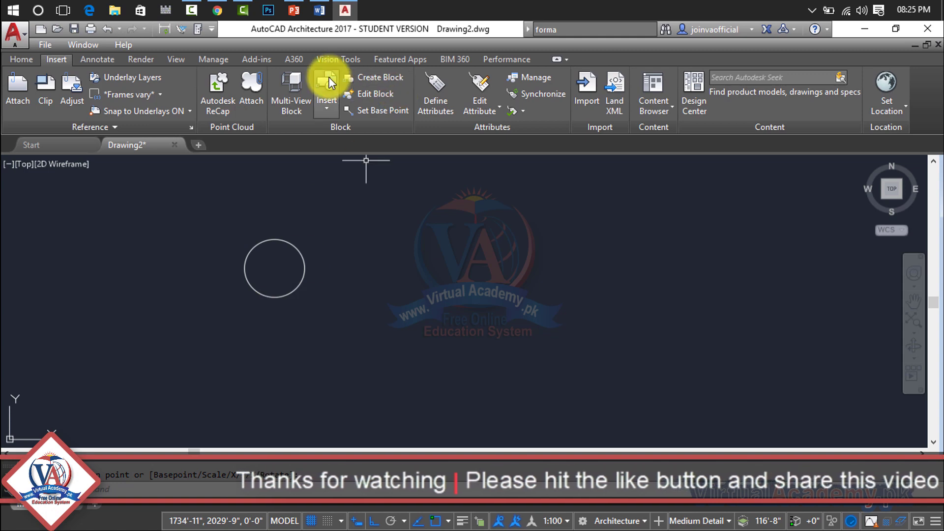
left_click(326, 109)
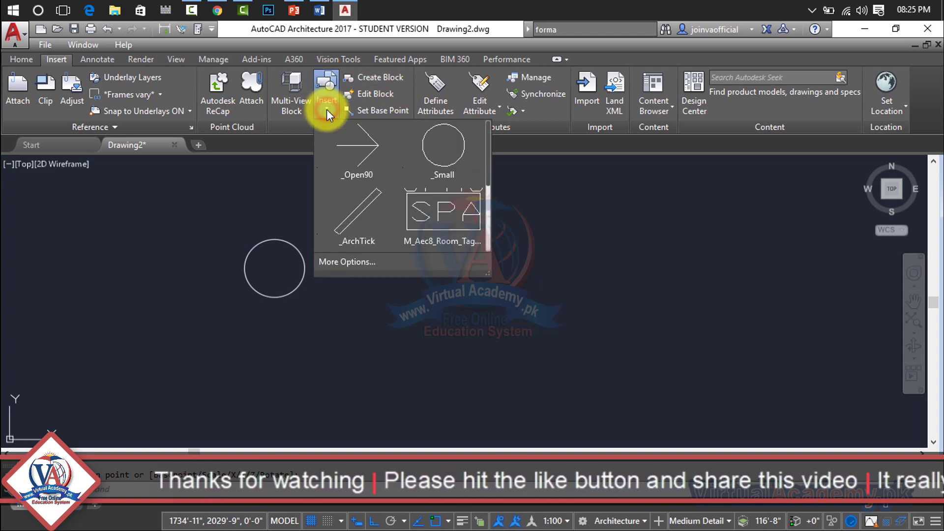
left_click(347, 145)
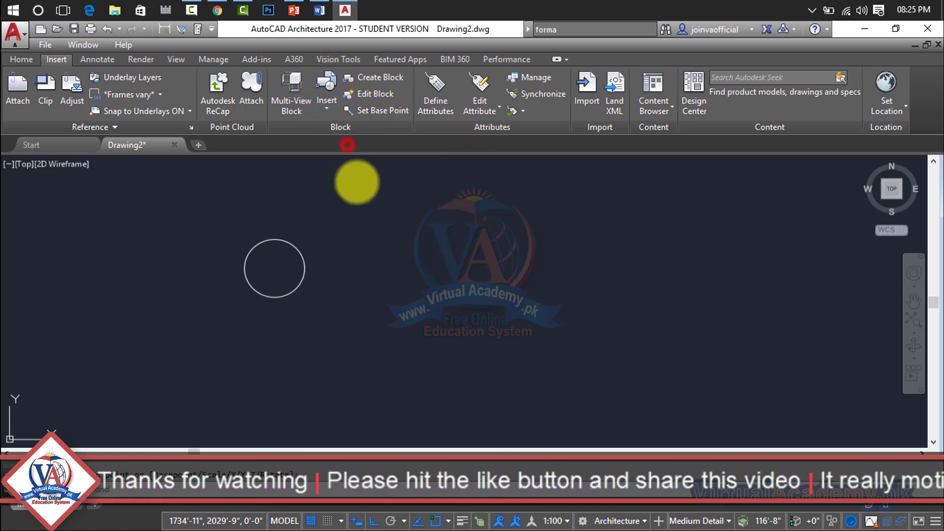
left_click(446, 266)
left_click(599, 197)
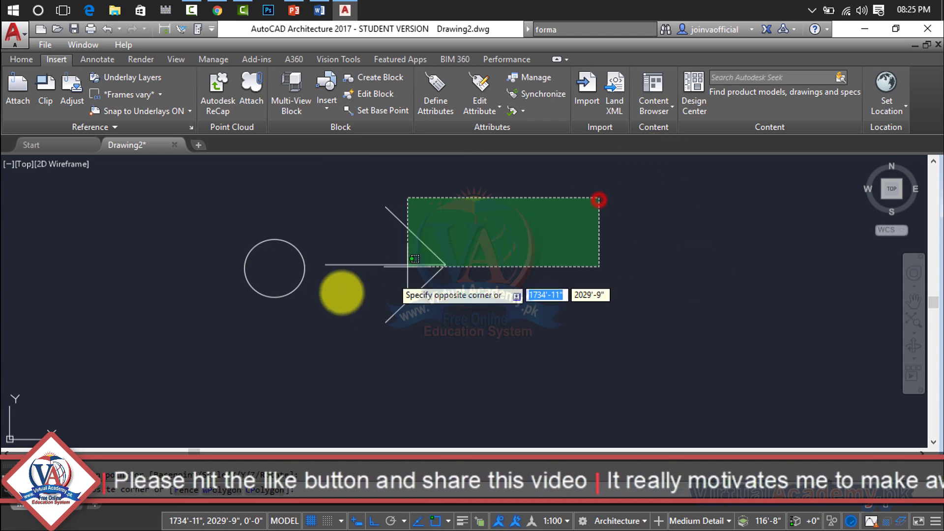
left_click(199, 347)
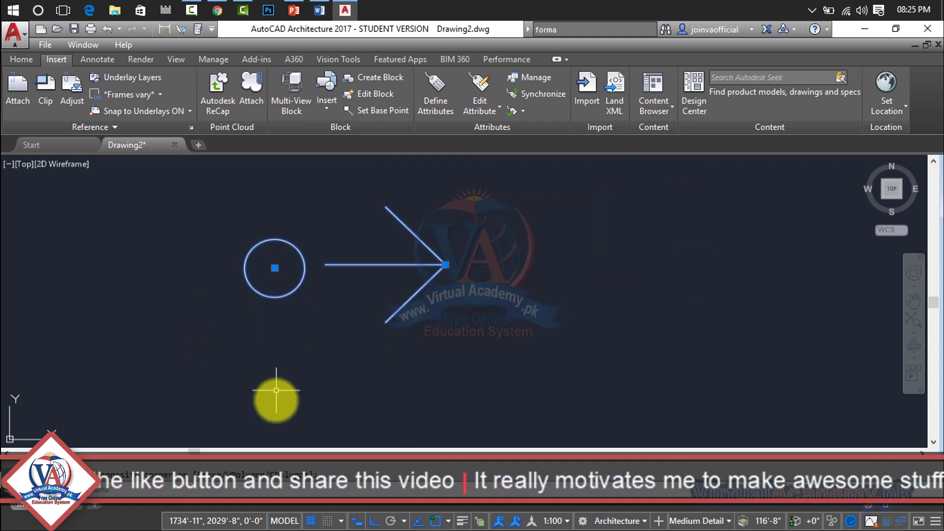
key("Delete")
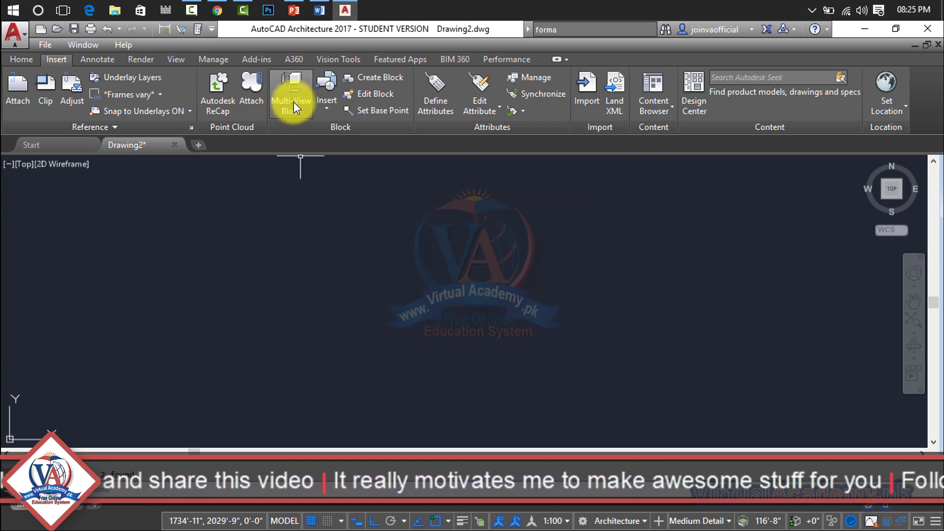
- Place a trial ROOM 000 multi-view block tag in the drawing
left_click(299, 103)
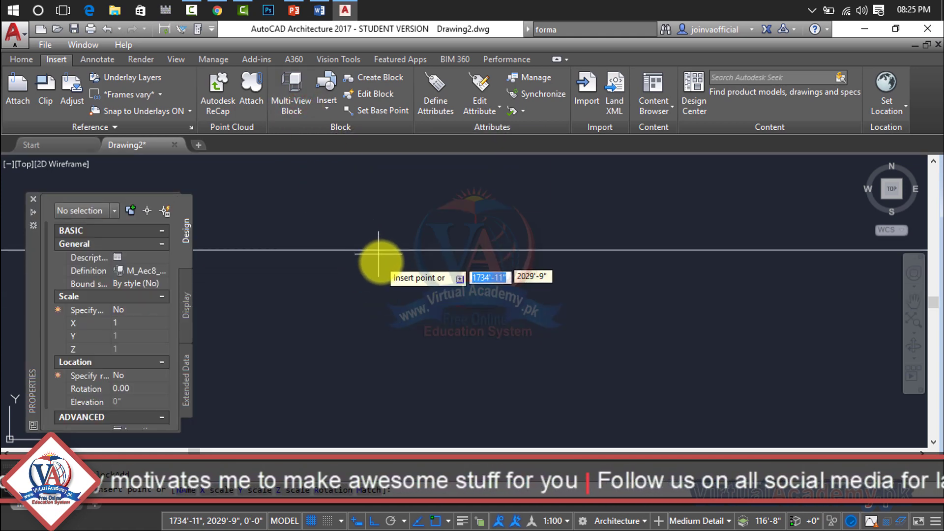
scroll(420, 294, "up", 3)
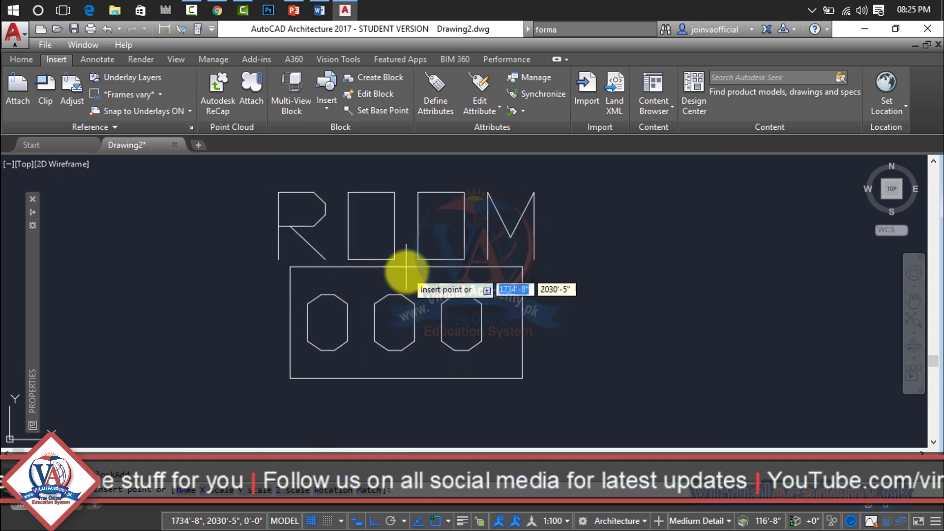
left_click(407, 272)
scroll(407, 272, "down", 2)
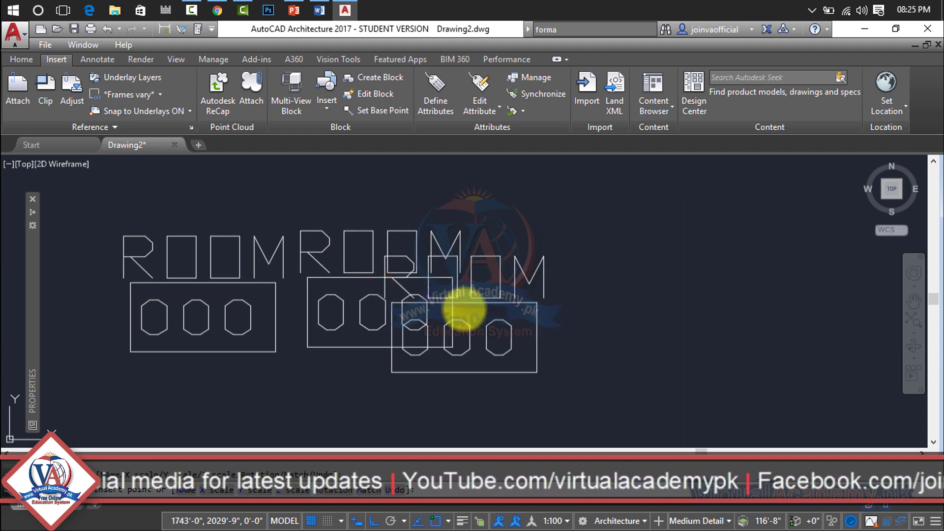
- Crossing-select both ROOM tags and delete them
key("Escape")
left_click(543, 200)
left_click(92, 359)
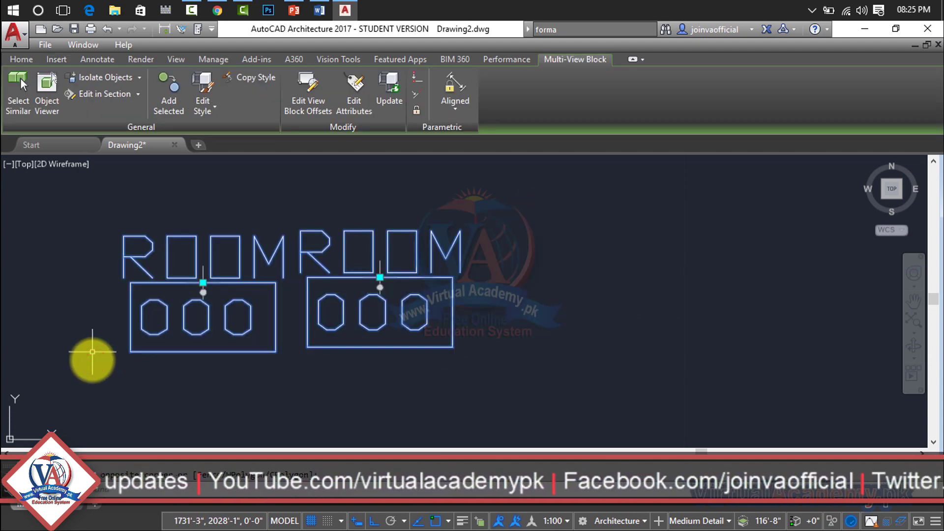
key("Delete")
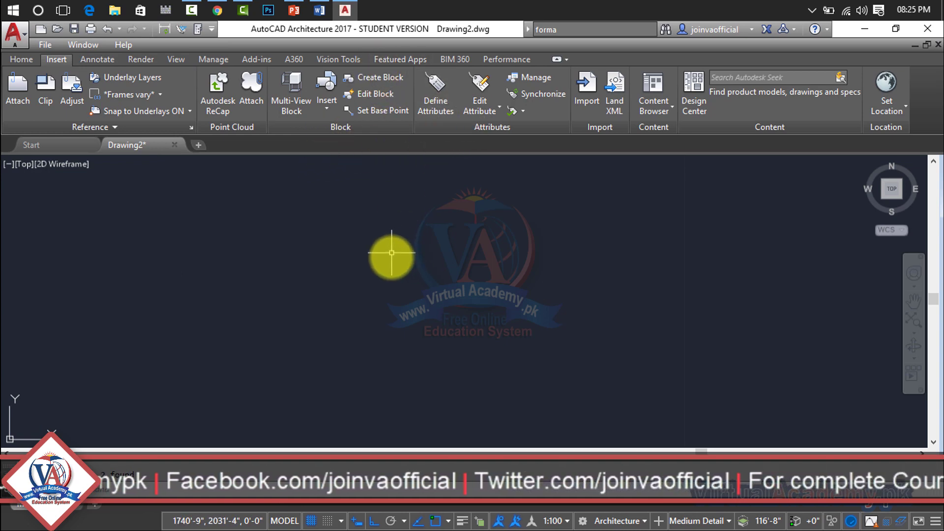
type("c")
- Draw a 6-inch-radius circle and a rectangle enclosing it
key("Return")
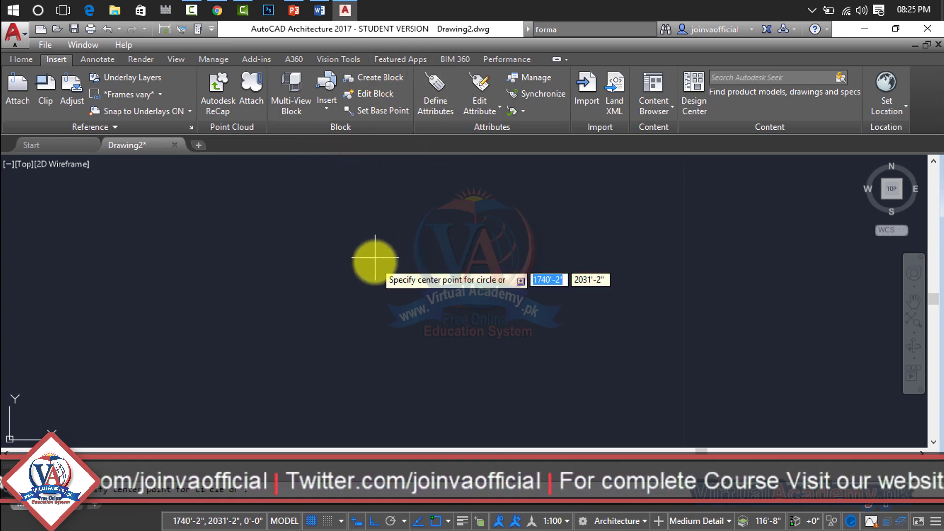
left_click(366, 270)
type("6'")
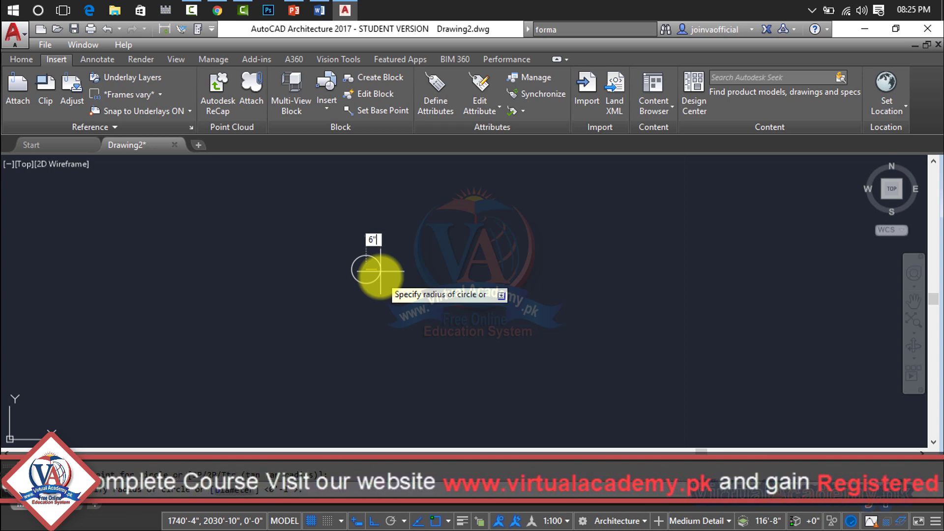
key("Return")
scroll(371, 276, "up", 4)
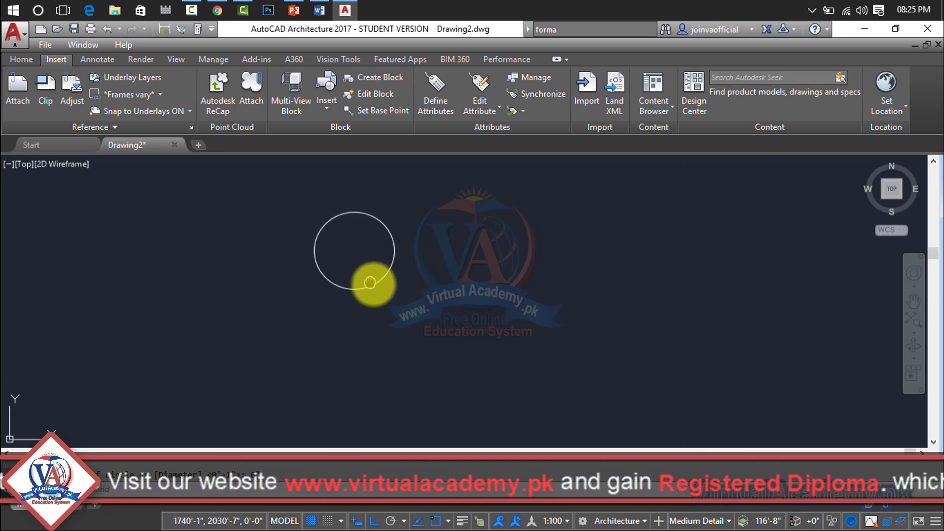
middle_click_drag(370, 283, 386, 323)
scroll(384, 316, "up", 2)
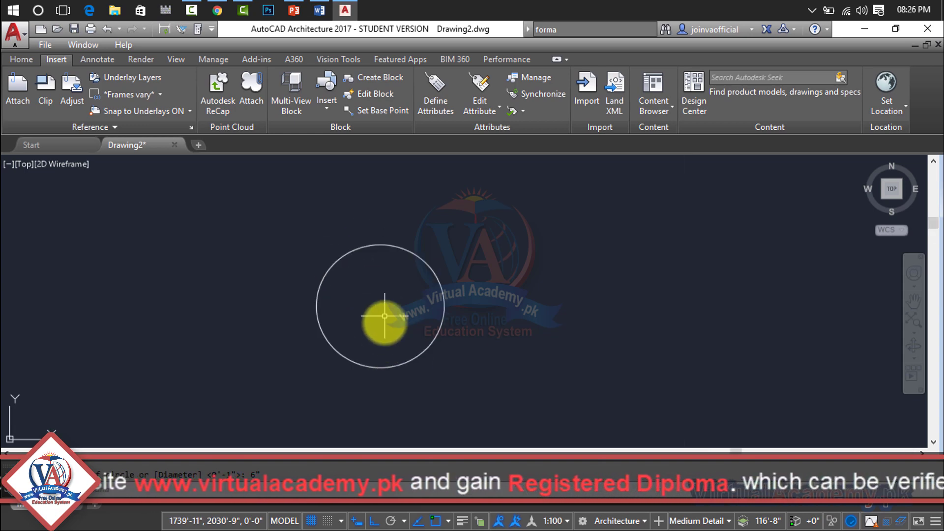
type("REC")
key("Return")
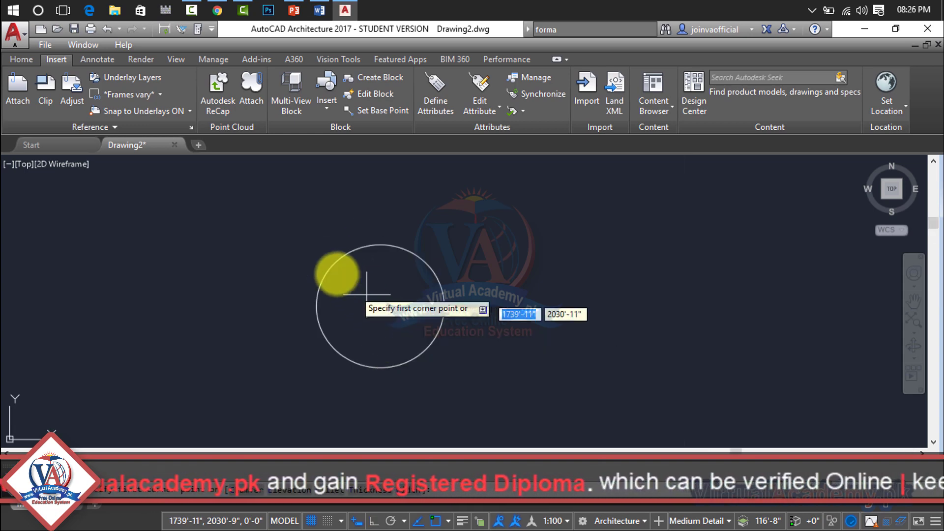
left_click(281, 232)
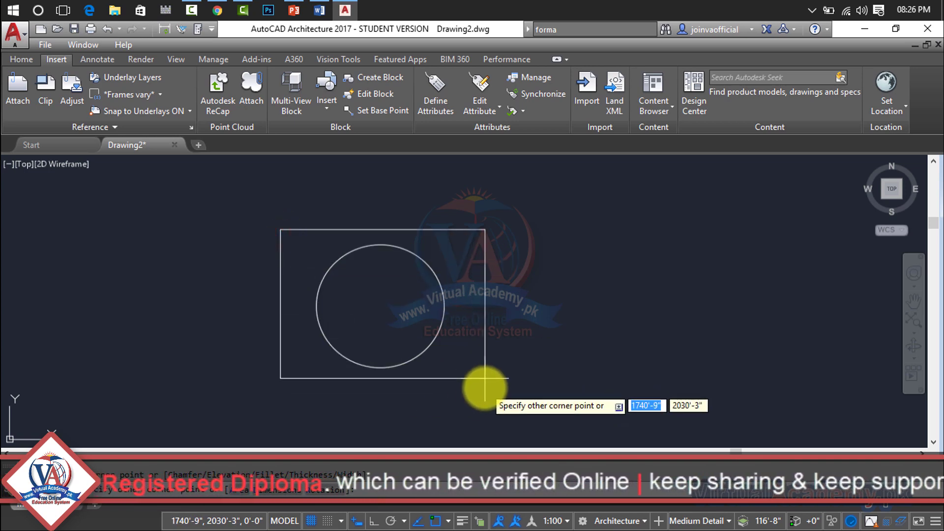
left_click(486, 378)
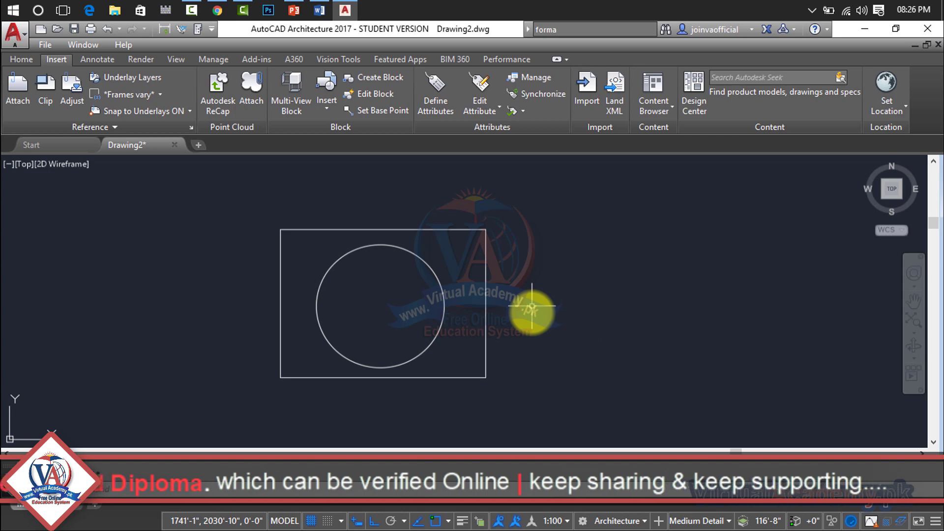
- Draw horizontal and vertical lines between the rectangle's edge midpoints
type("l")
key("Return")
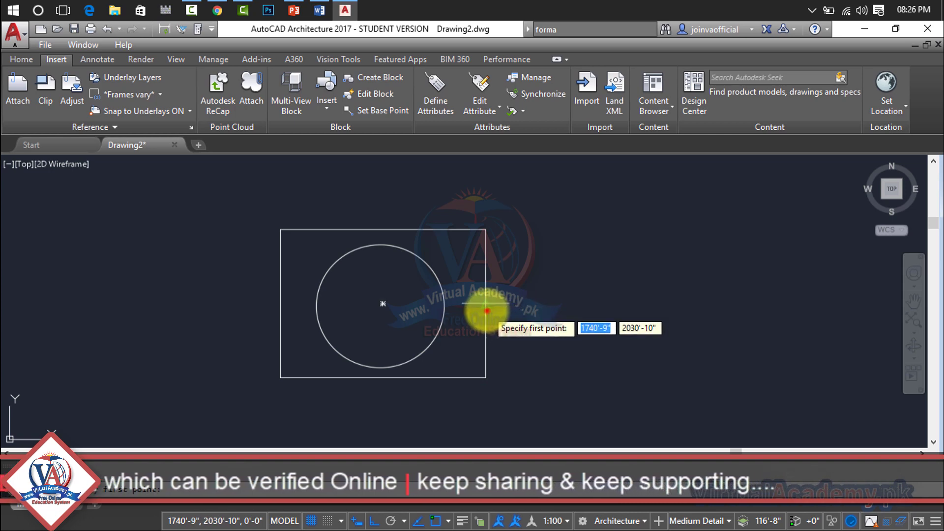
left_click(486, 303)
left_click(280, 305)
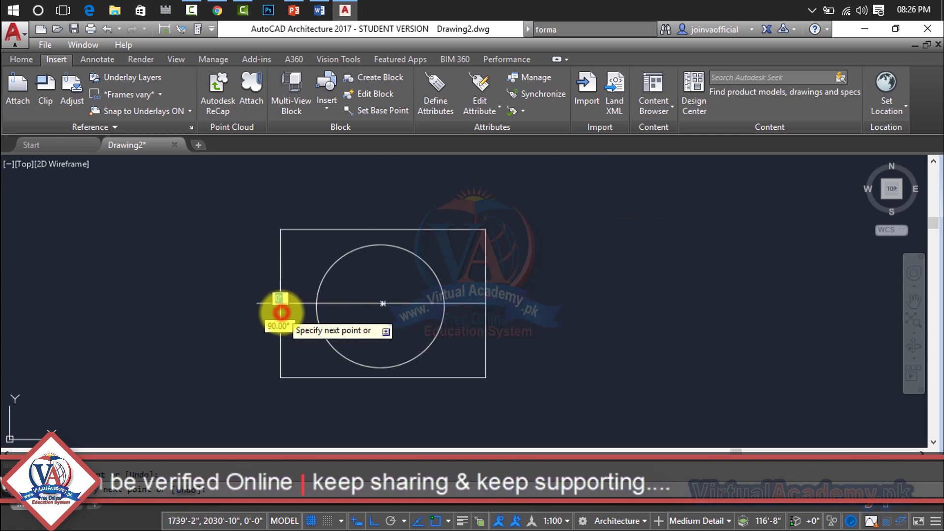
key("Return")
key("Return")
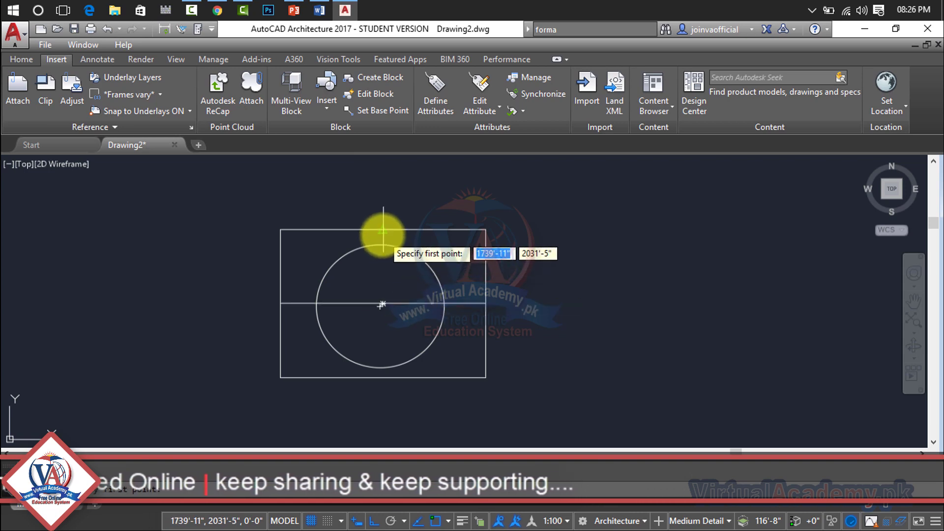
left_click(382, 230)
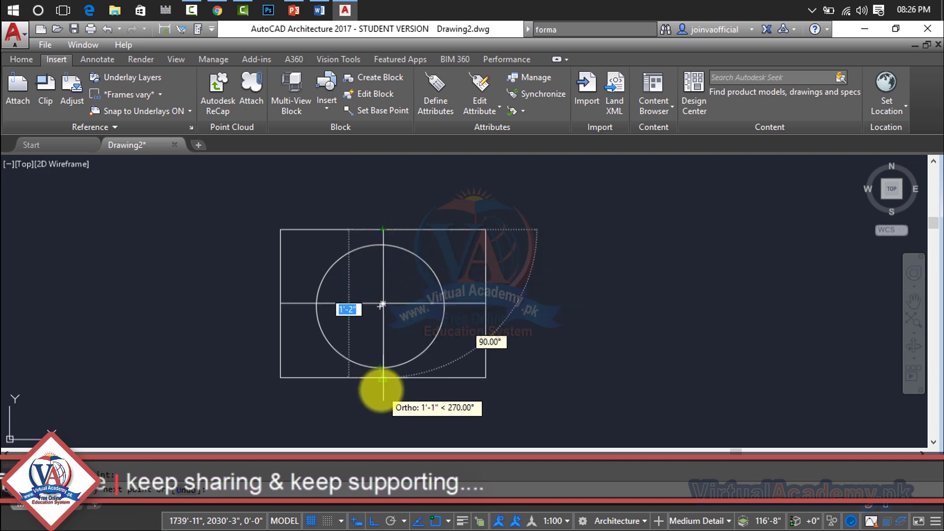
left_click(381, 388)
key("Return")
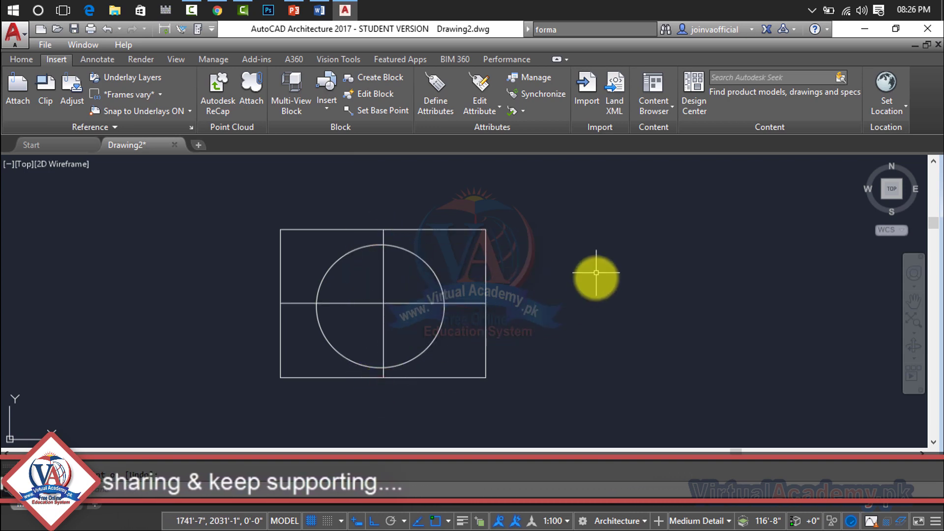
- Stretch the rectangle's left and right edges in toward the circle with grips
left_click(281, 268)
left_click(280, 305)
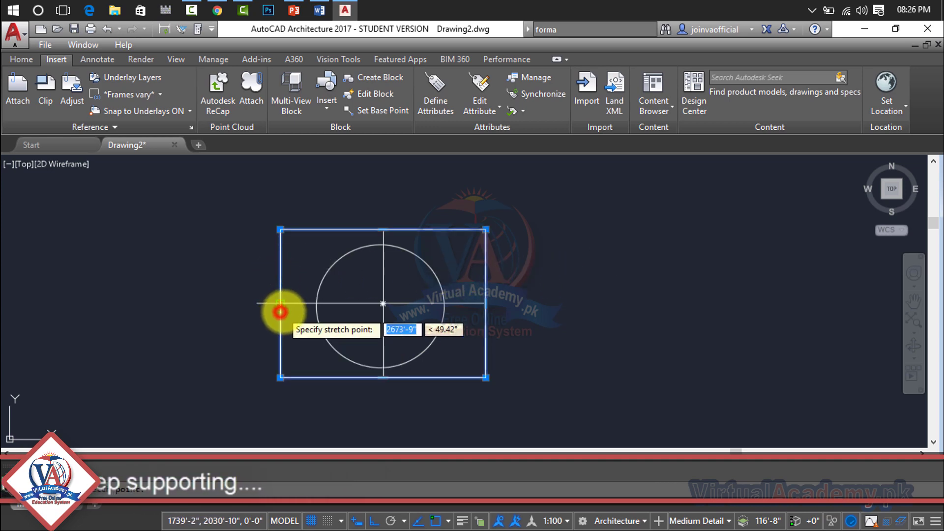
left_click(290, 303)
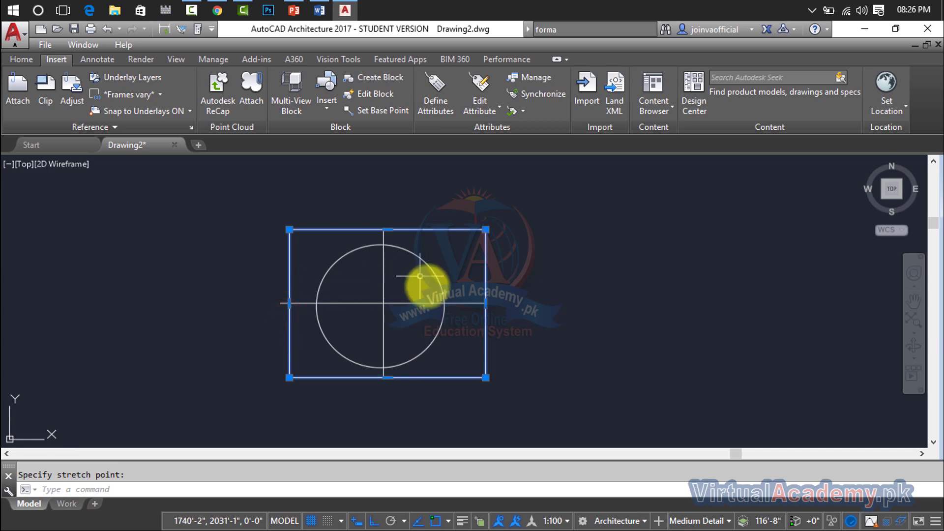
left_click(486, 304)
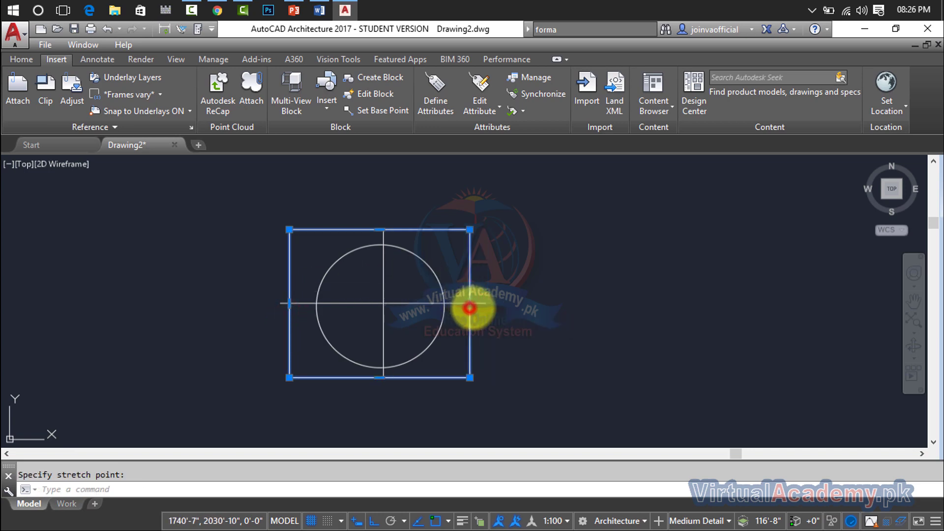
double_click(469, 309)
key("Escape")
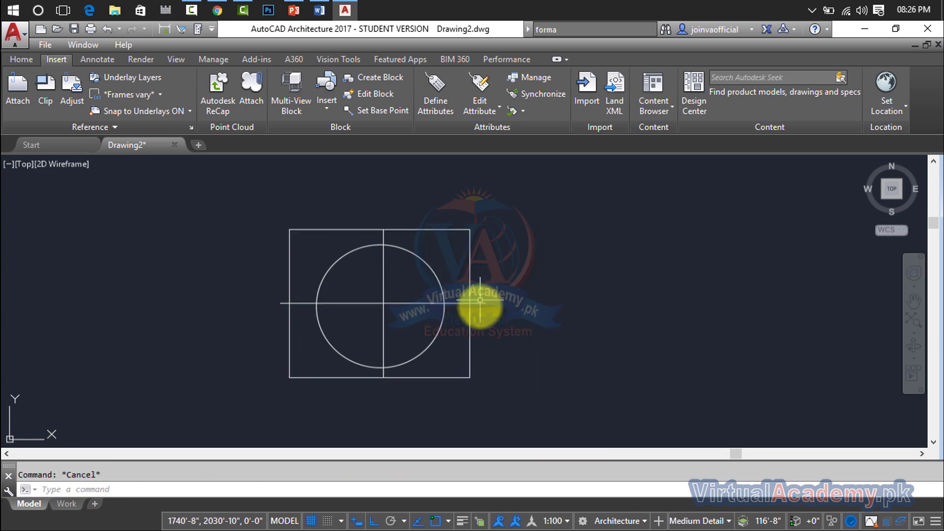
- Pull the horizontal line's ends back to the rectangle's new edges with grips
double_click(480, 308)
left_click(472, 304)
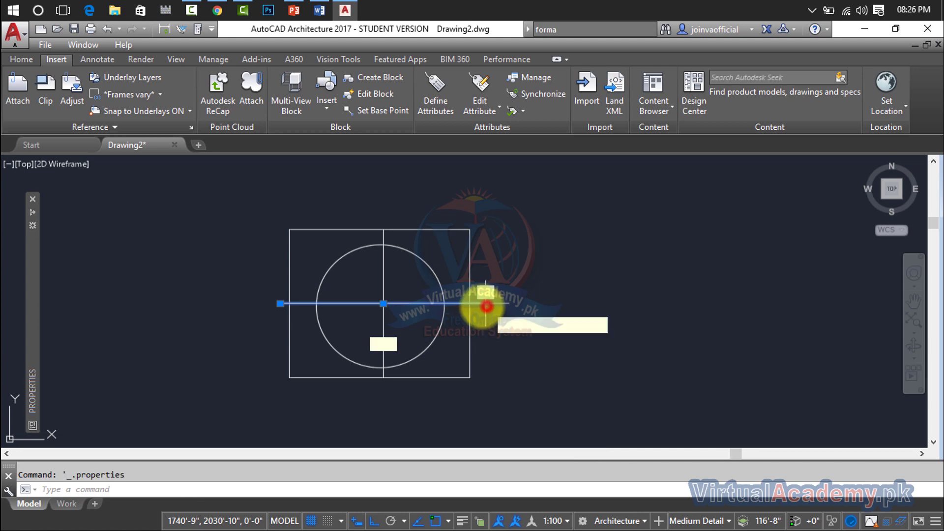
left_click(472, 306)
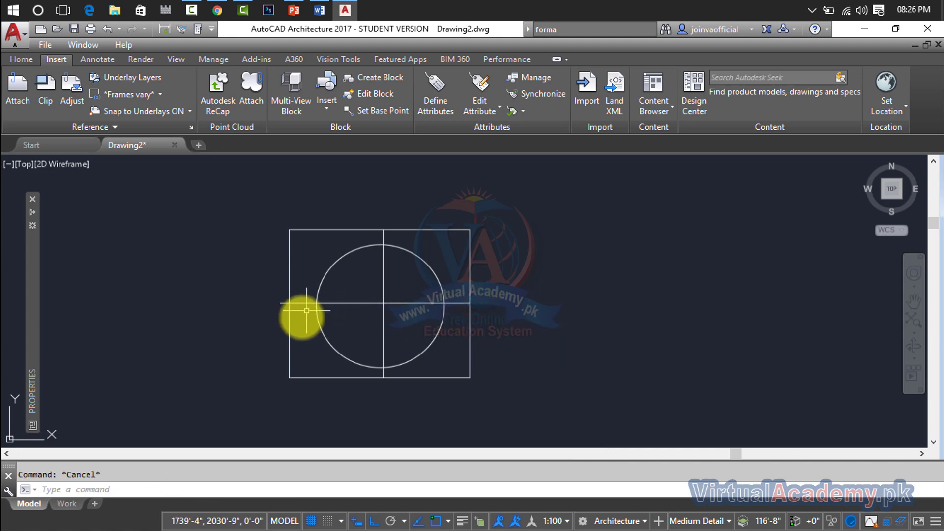
double_click(281, 304)
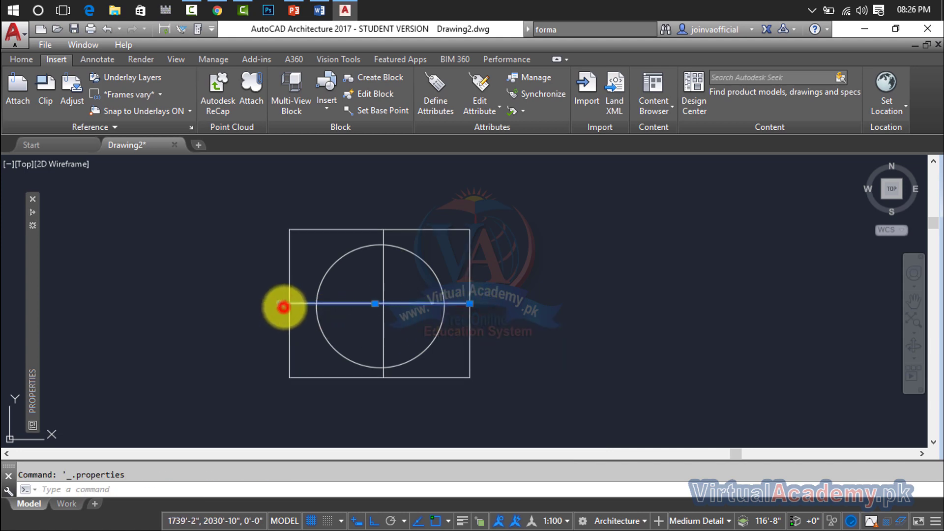
left_click(283, 307)
left_click(291, 305)
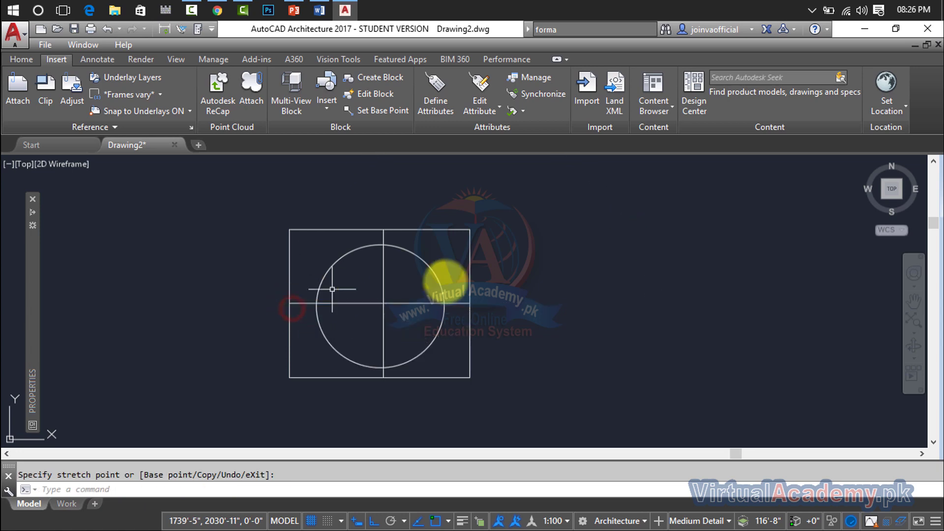
key("Escape")
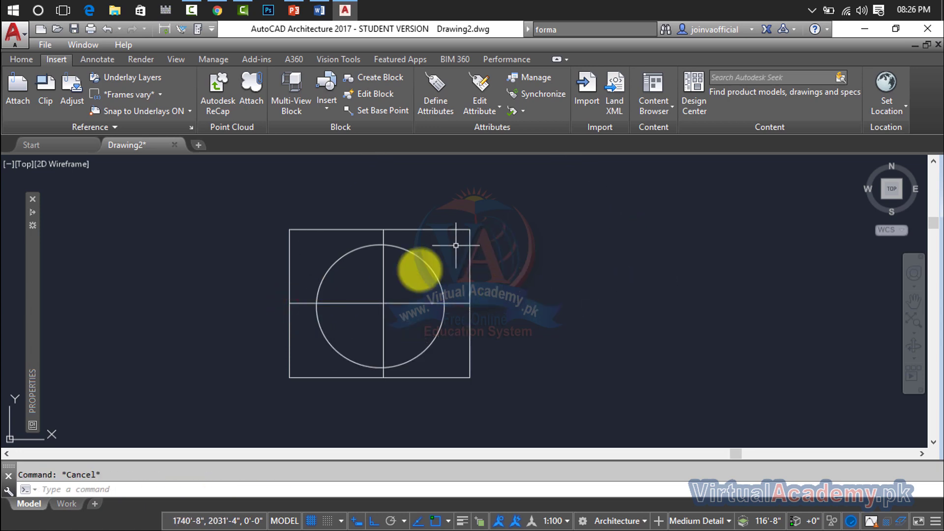
- Erase the old circle, rectangle and lines, and draw a new rectangle
left_click(552, 226)
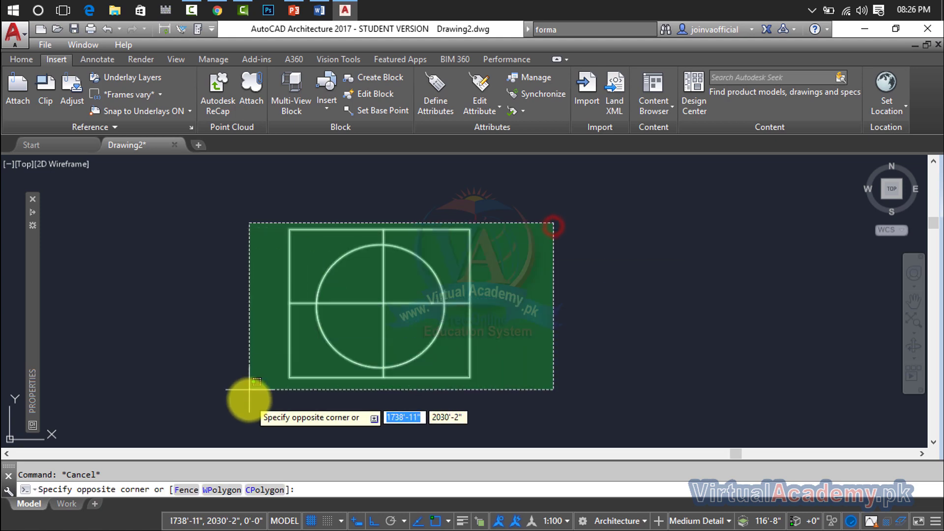
left_click(249, 398)
key("Delete")
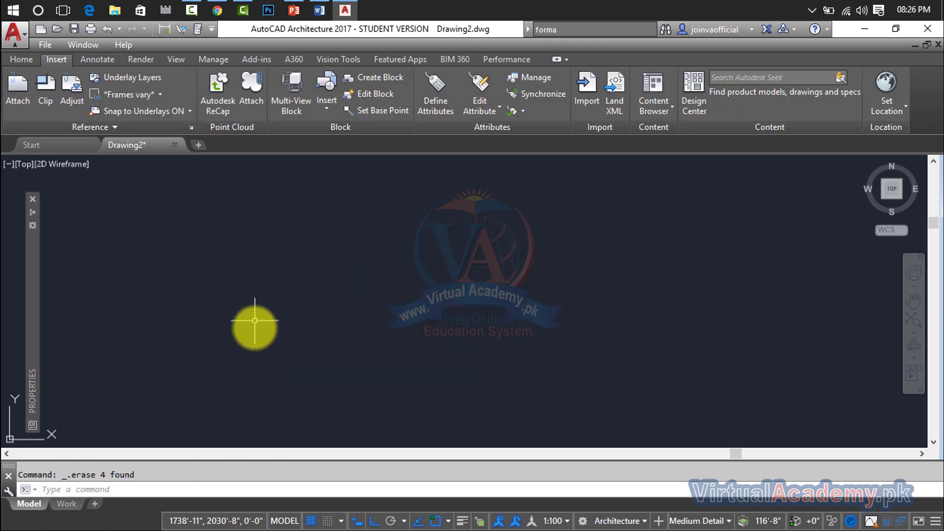
type("rec")
key("Return")
left_click(295, 241)
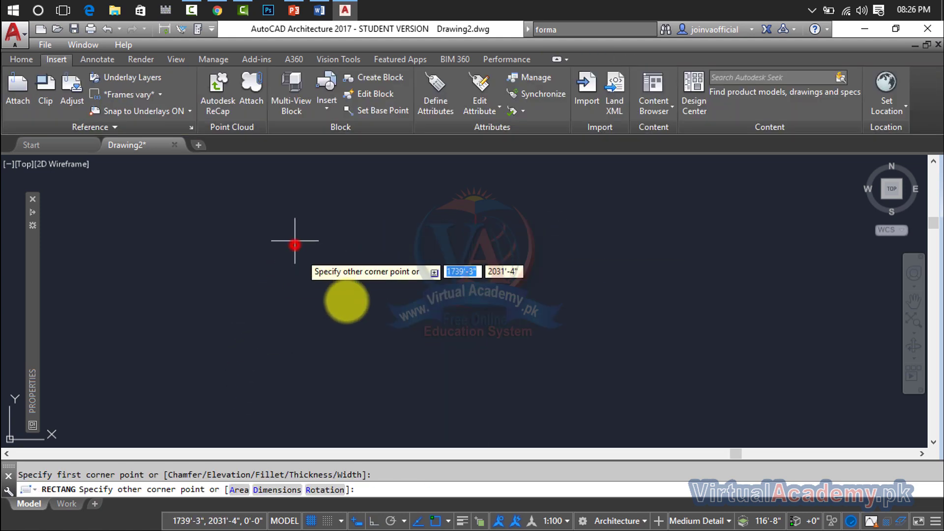
left_click(418, 342)
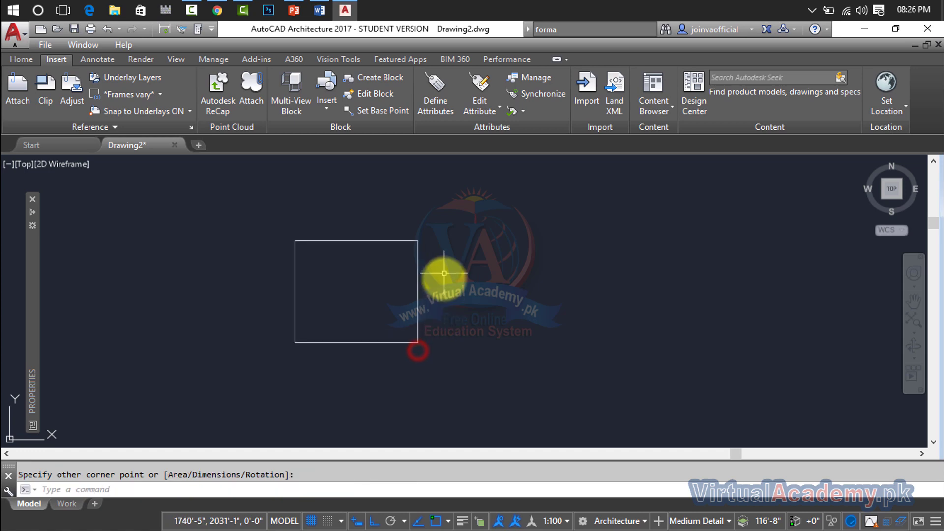
type("c")
- Draw a circle centred in the rectangle and stretch the rectangle's sides onto it
key("Return")
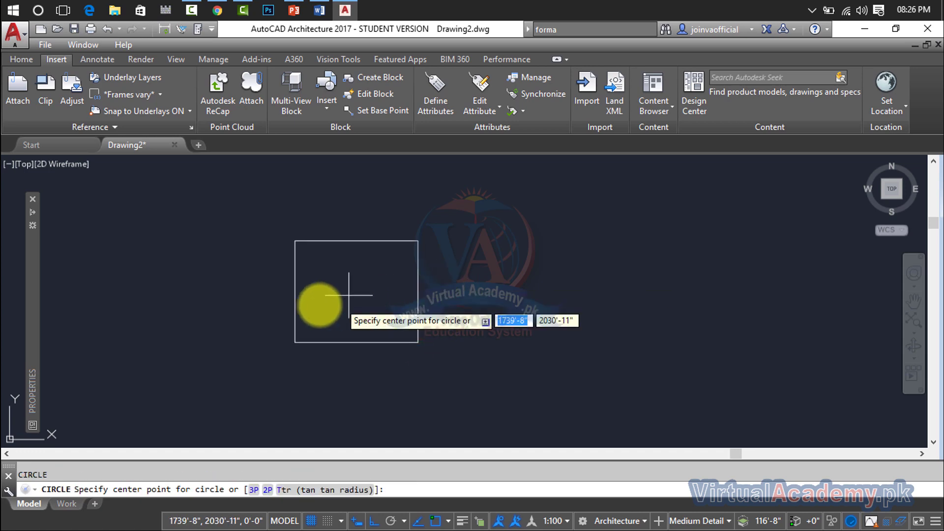
left_click(355, 295)
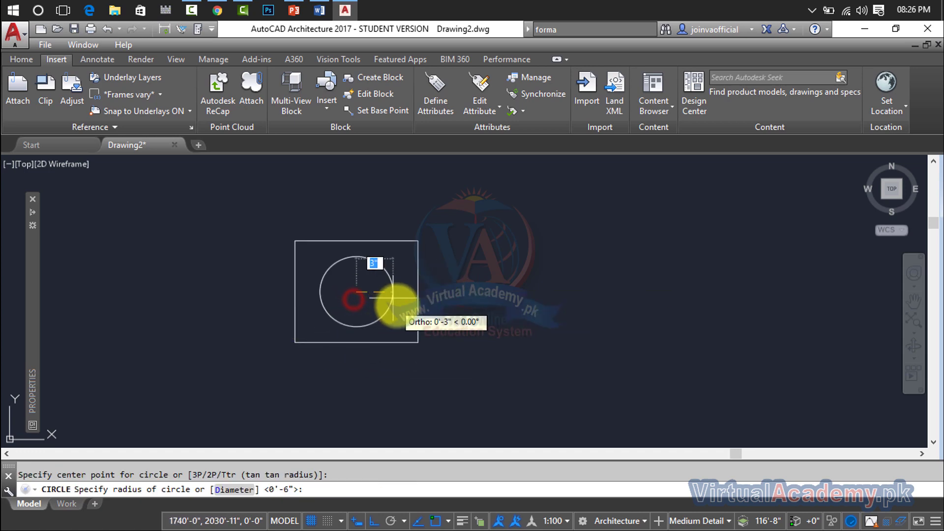
left_click(409, 309)
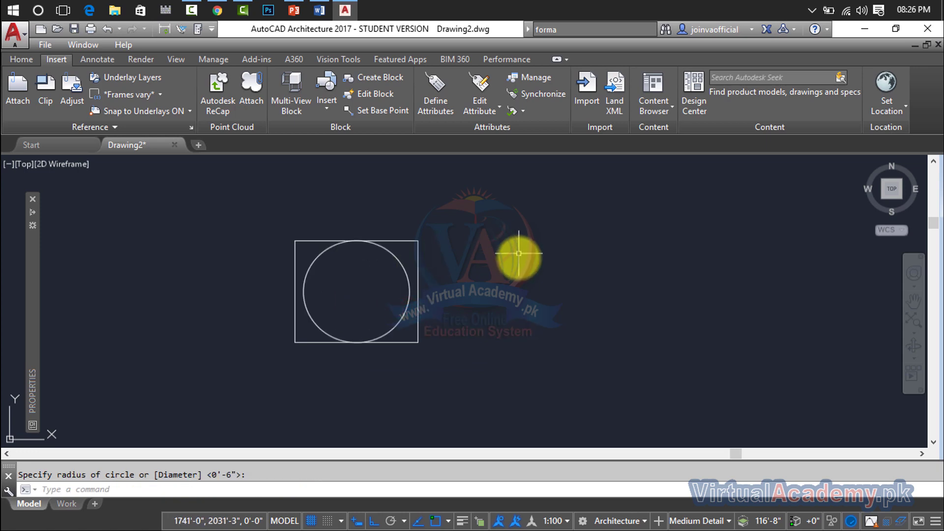
key("Escape")
left_click(418, 293)
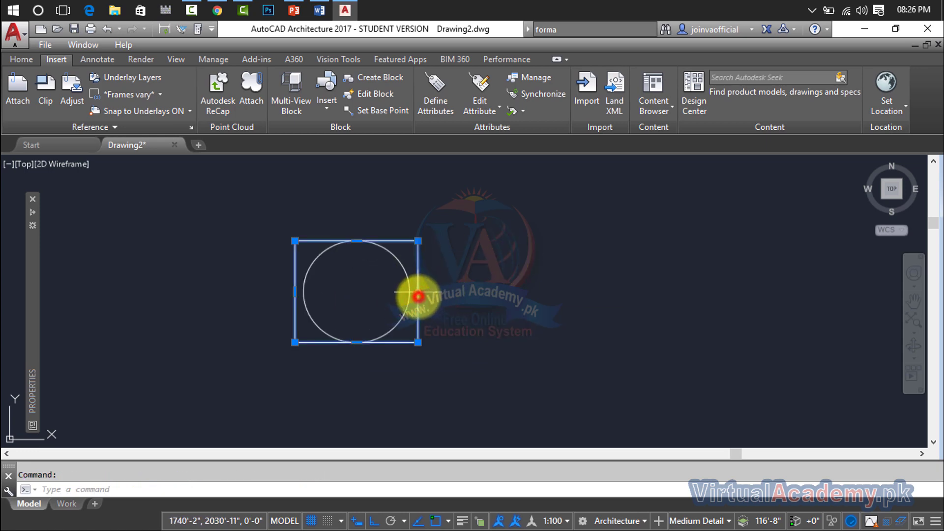
left_click(419, 294)
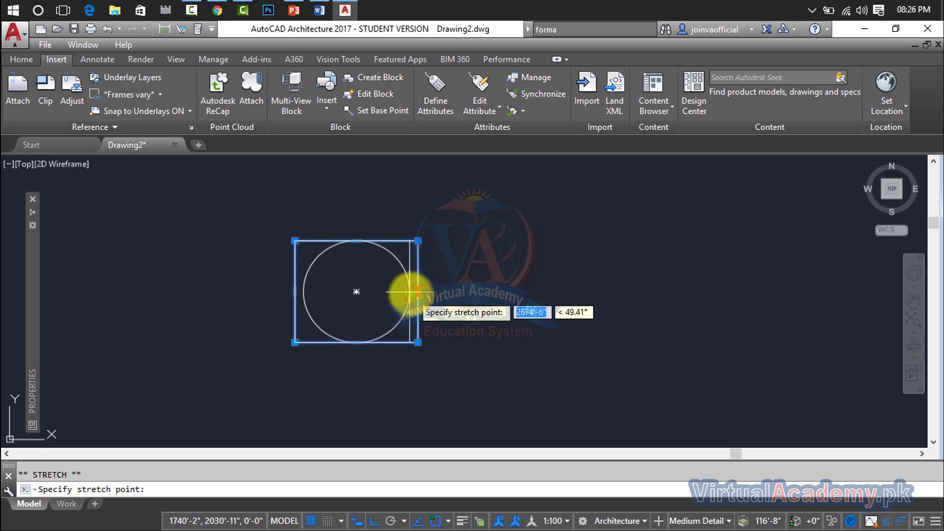
left_click(295, 292)
left_click(304, 295)
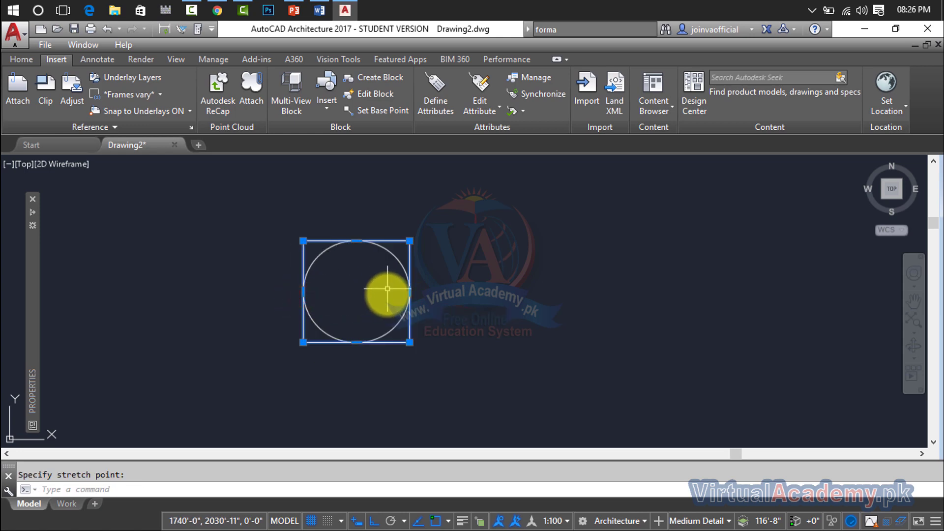
- Add two smaller circles concentric with the existing circle
key("Escape")
key("Escape")
scroll(374, 274, "up", 2)
type("c")
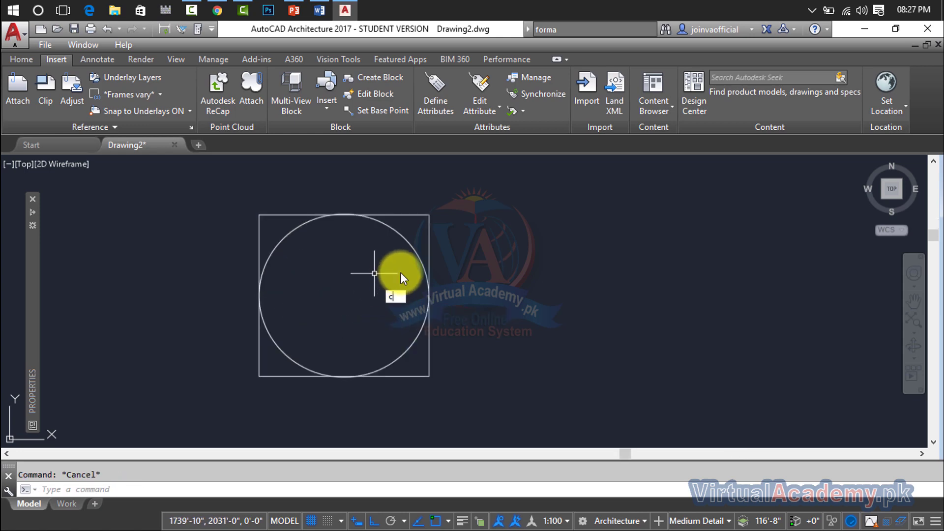
key("Return")
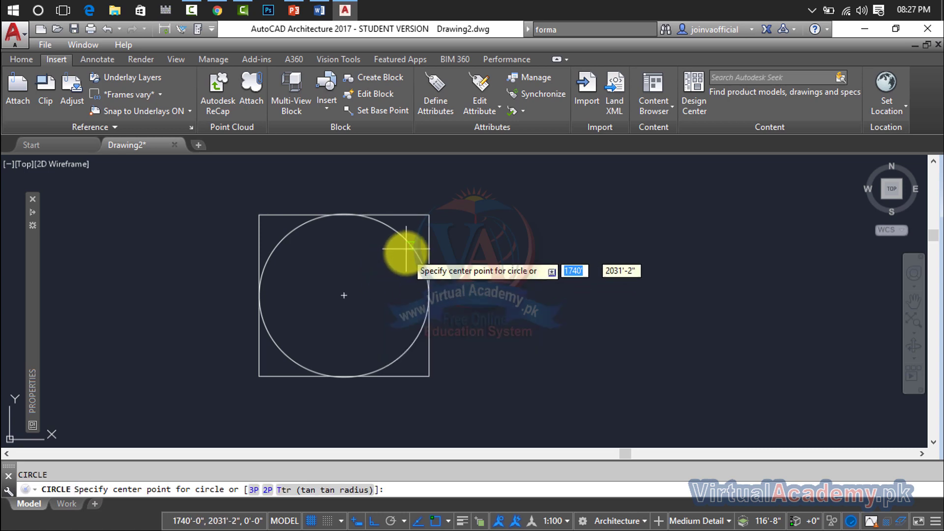
left_click(344, 295)
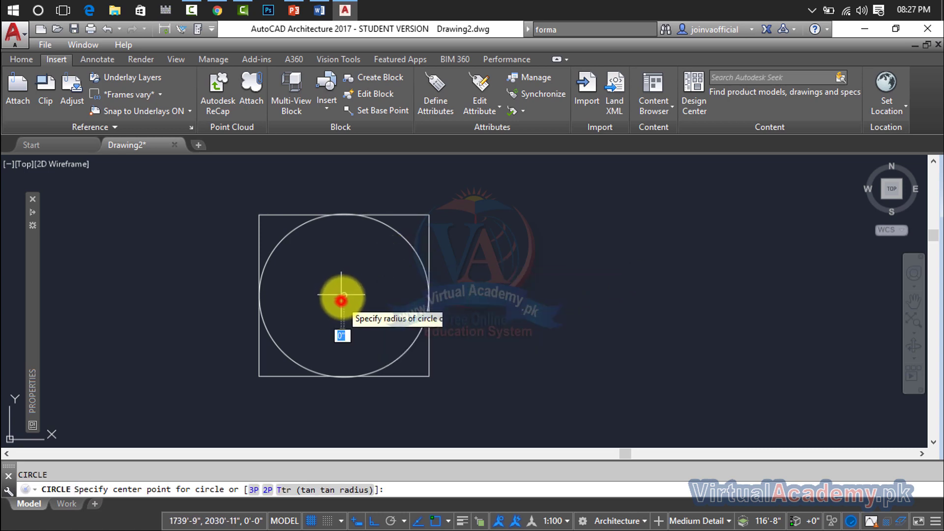
left_click(404, 278)
key("Return")
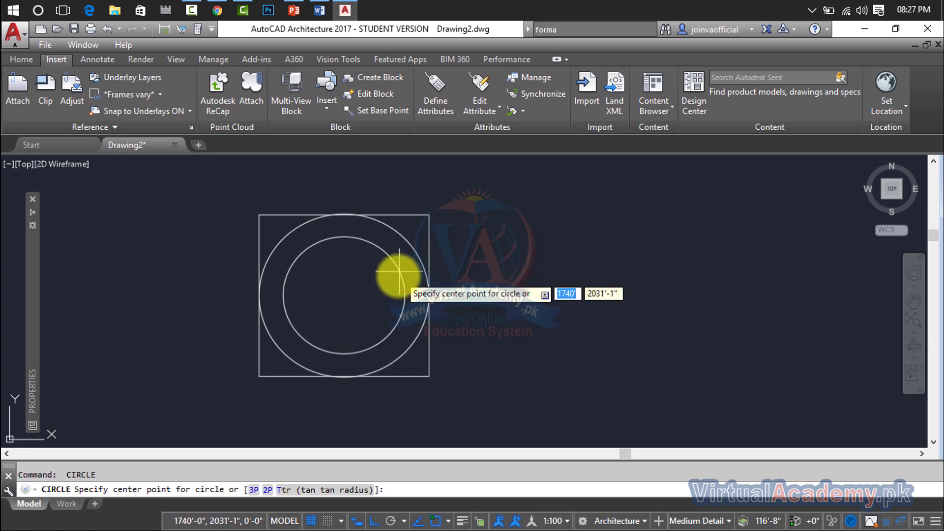
left_click(344, 295)
left_click(382, 294)
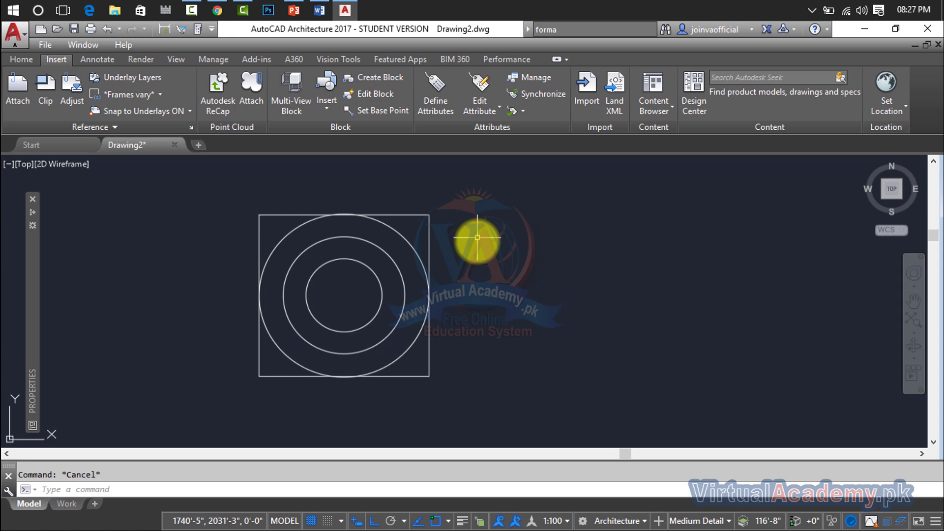
- Draw vertical and horizontal lines across the outer circle through its centre
type("l")
key("Return")
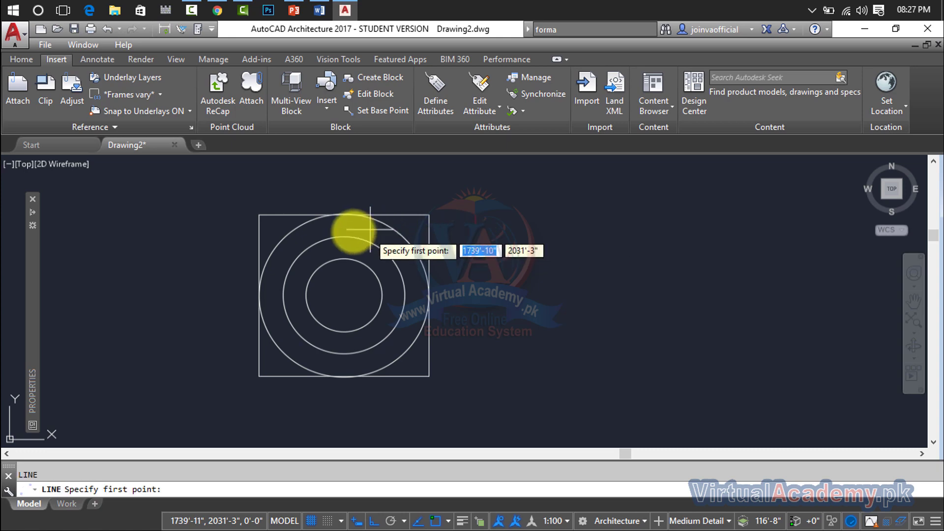
left_click(344, 215)
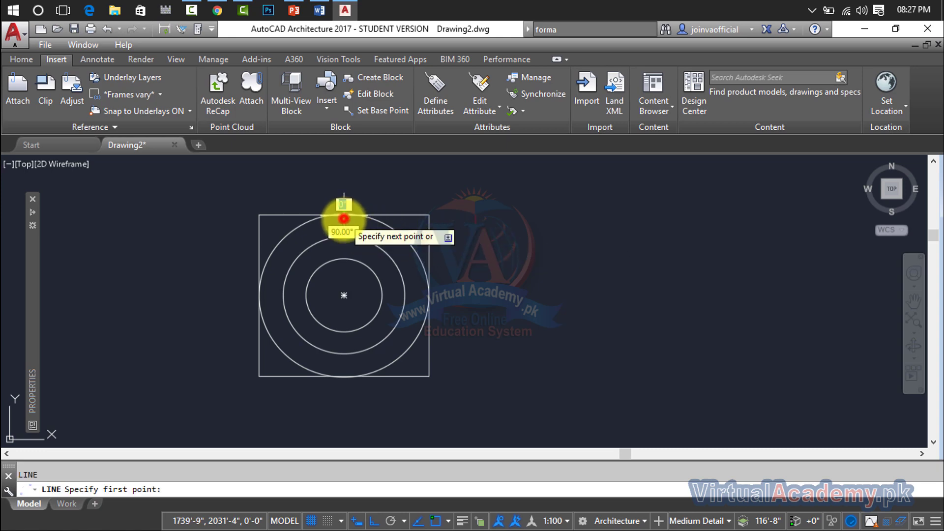
left_click(341, 383)
key("Return")
key("Return")
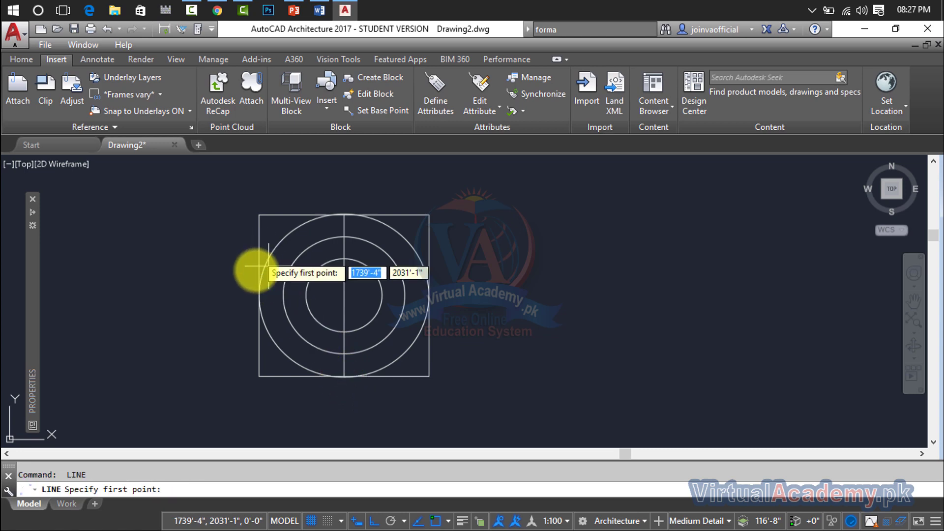
left_click(259, 295)
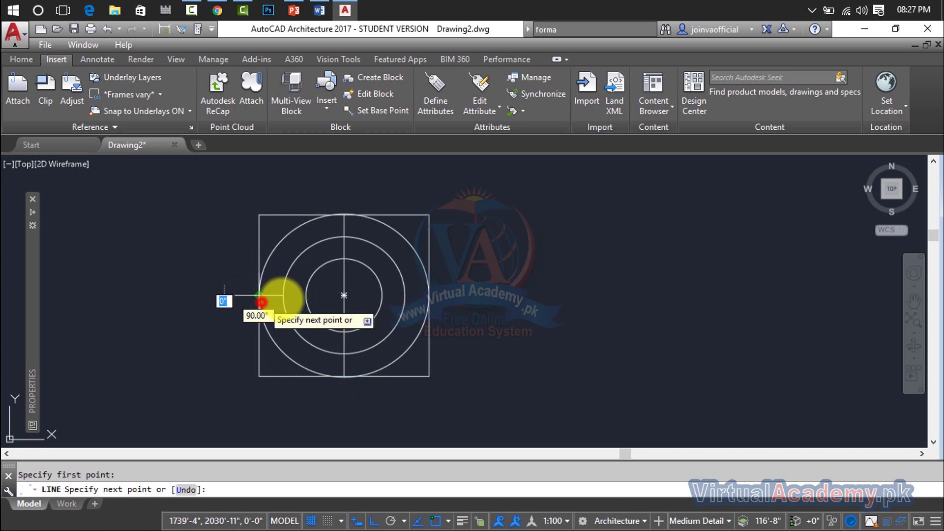
left_click(428, 295)
key("Return")
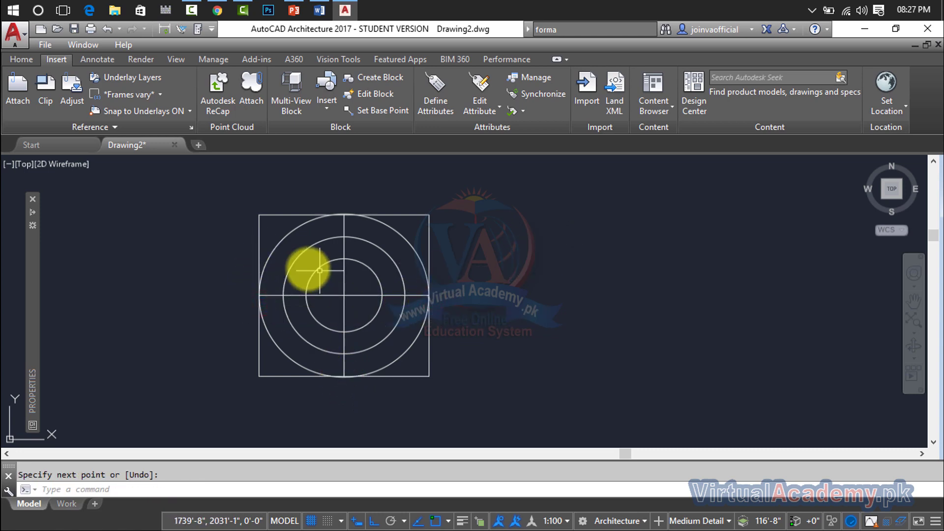
scroll(373, 280, "down", 6)
middle_click_drag(369, 282, 467, 282)
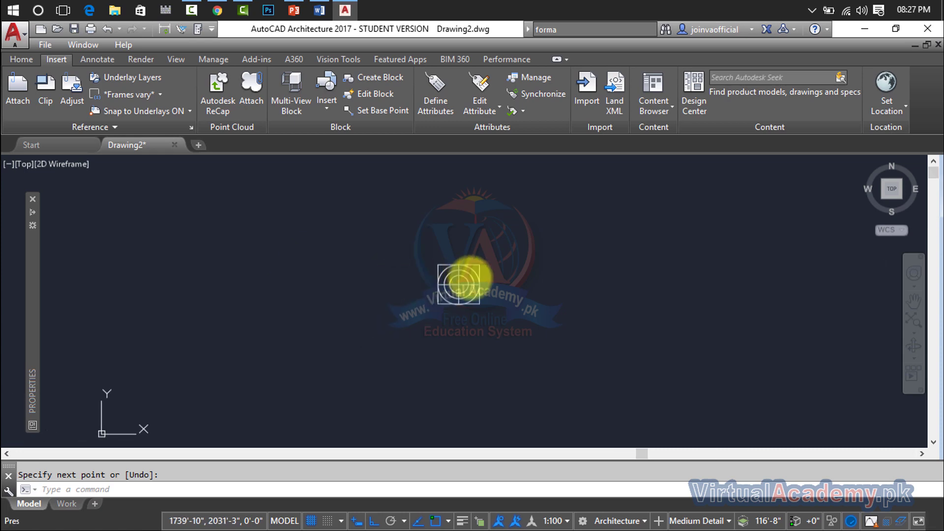
- Open the Block Definition dialog, move it aside, then close it
key("Escape")
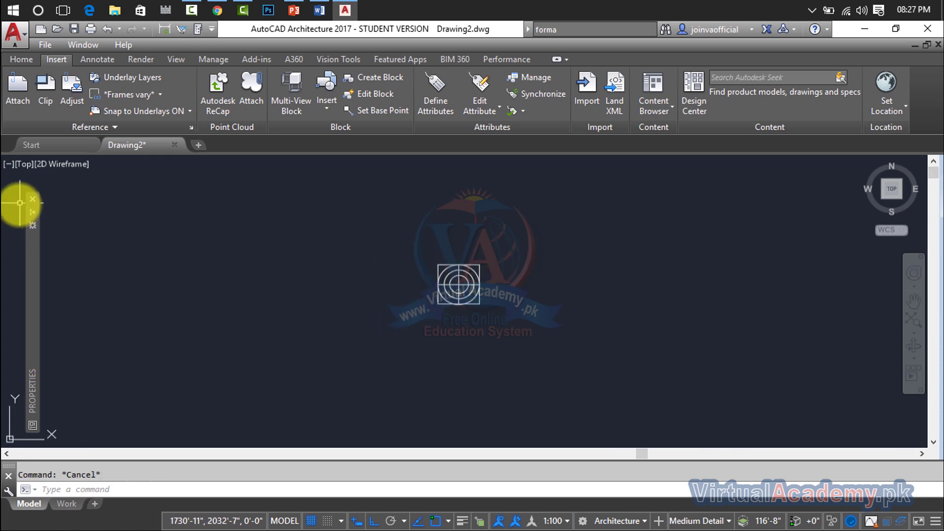
left_click(35, 197)
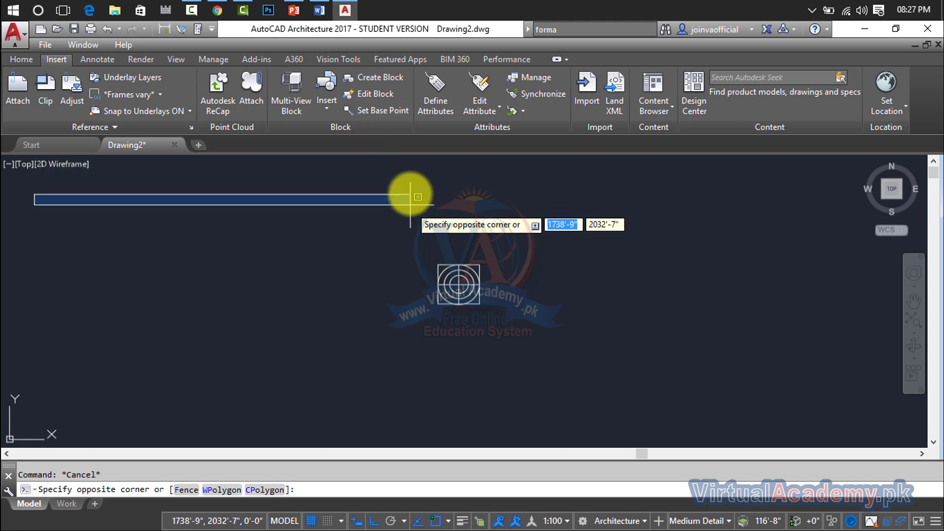
left_click(398, 193)
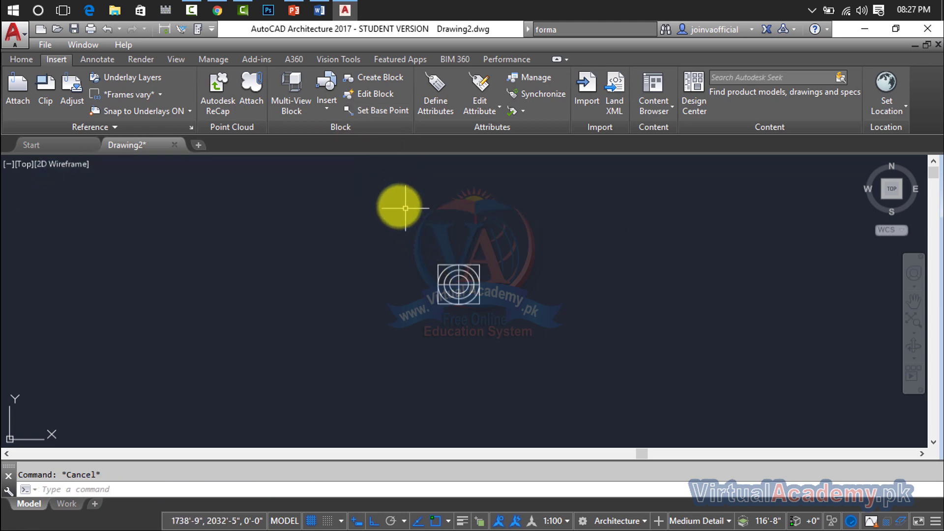
left_click(380, 79)
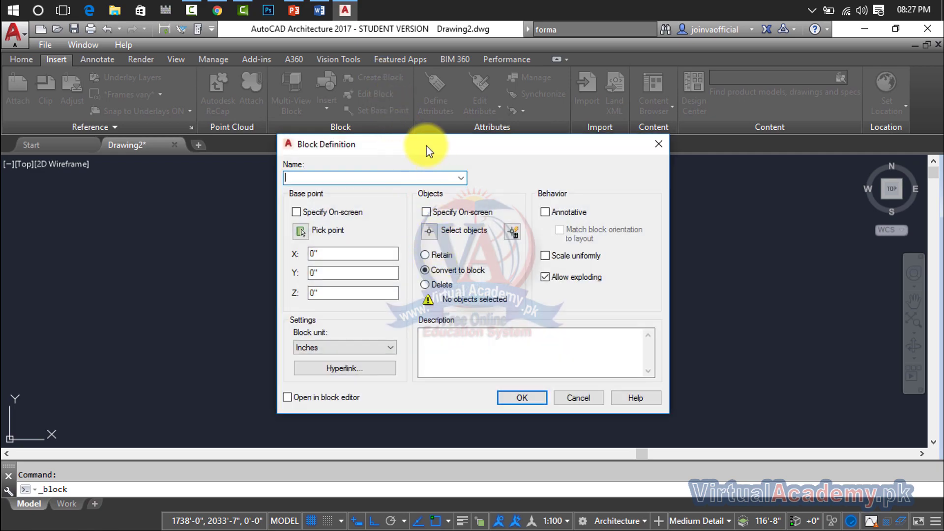
mouse_move(426, 151)
left_mouse_down()
mouse_move(38, 317)
mouse_move(222, 274)
left_mouse_up()
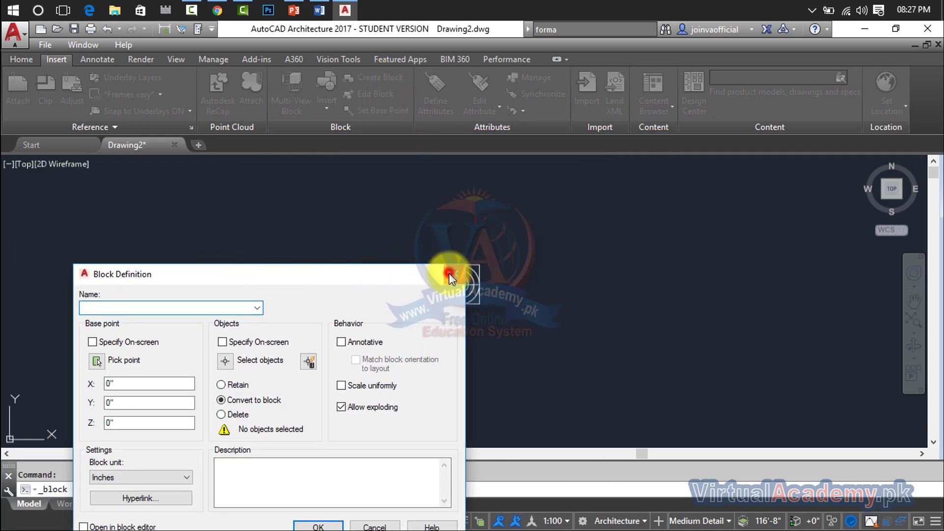
left_click(450, 273)
- Reopen Block Definition, window-select the fan symbol's six objects, then dismiss the dialog
left_click(661, 143)
type("fan")
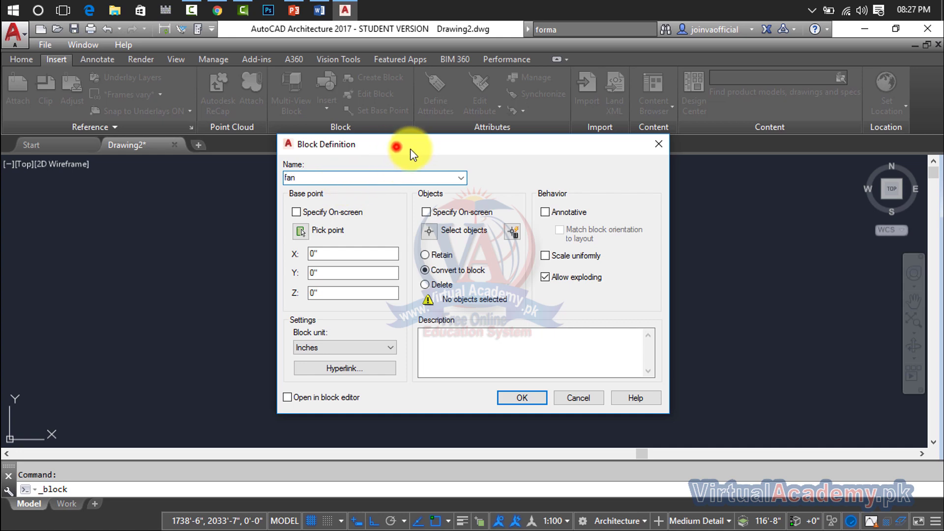
left_click_drag(411, 149, 437, 150)
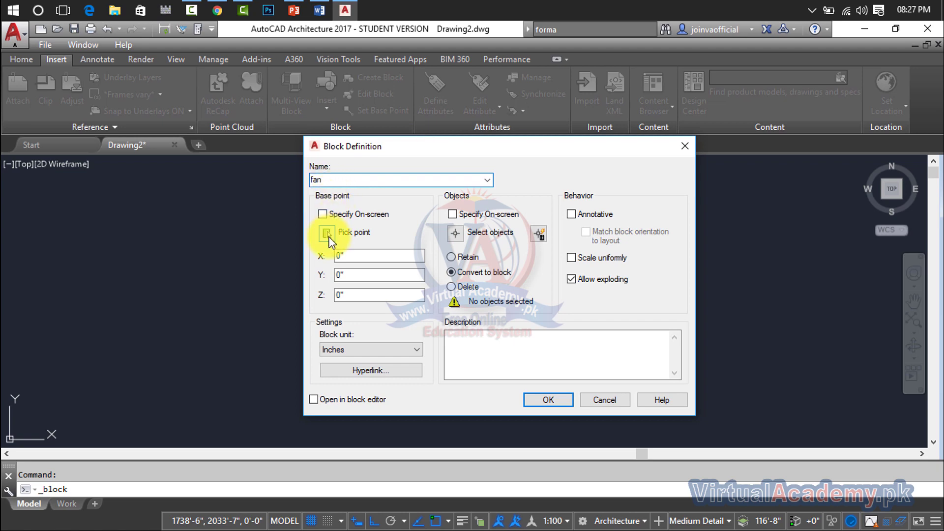
left_click(454, 234)
right_click(556, 225)
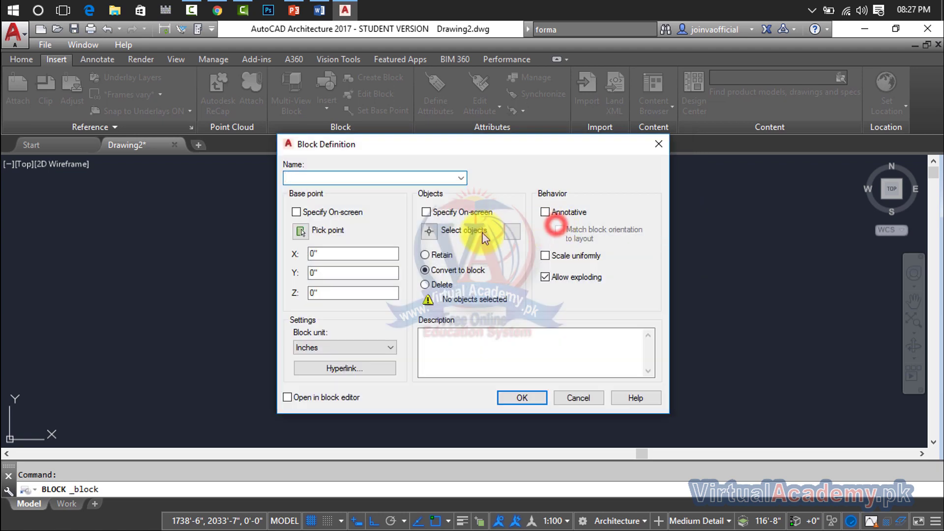
left_click(430, 232)
left_click(427, 226)
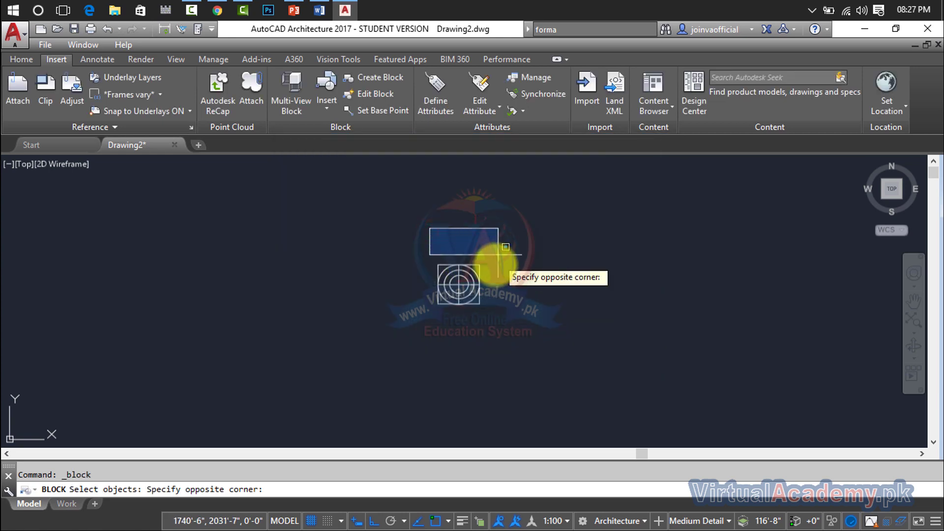
left_click(498, 339)
scroll(458, 295, "up", 1)
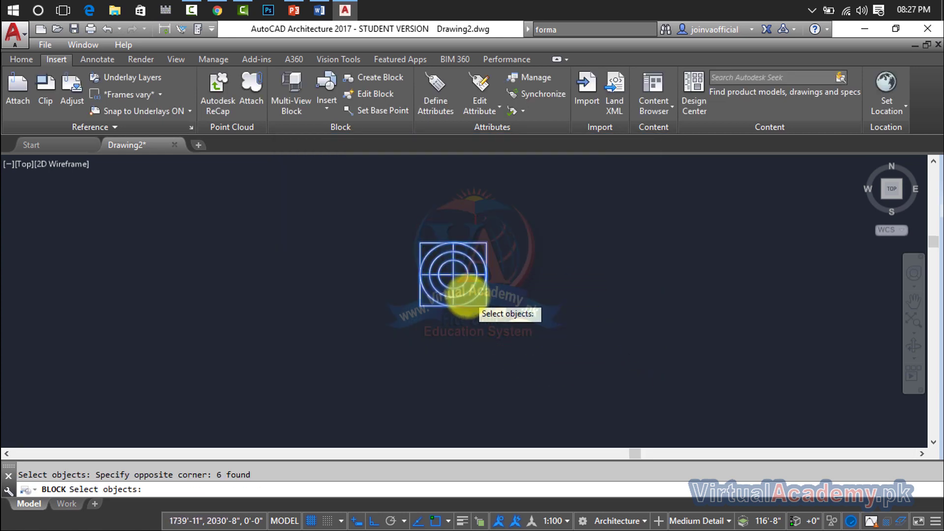
scroll(455, 295, "up", 5)
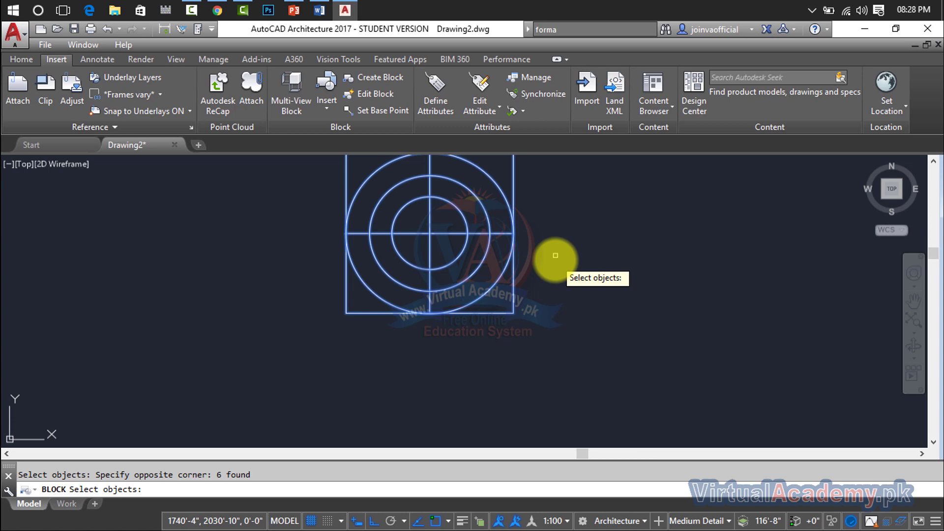
key("Return")
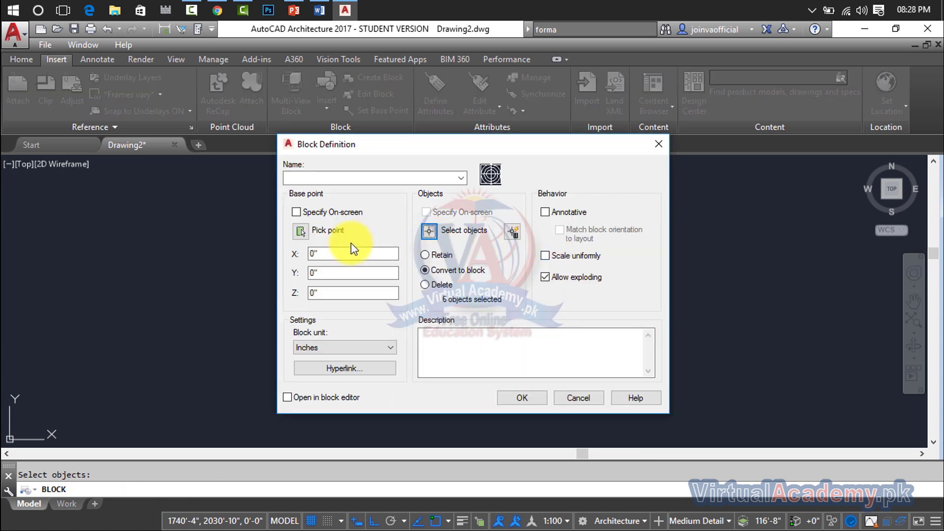
left_click(659, 144)
scroll(549, 222, "down", 3)
- Pan the view and crossing-window select the whole square, circles and lines
middle_click_drag(548, 222, 425, 252)
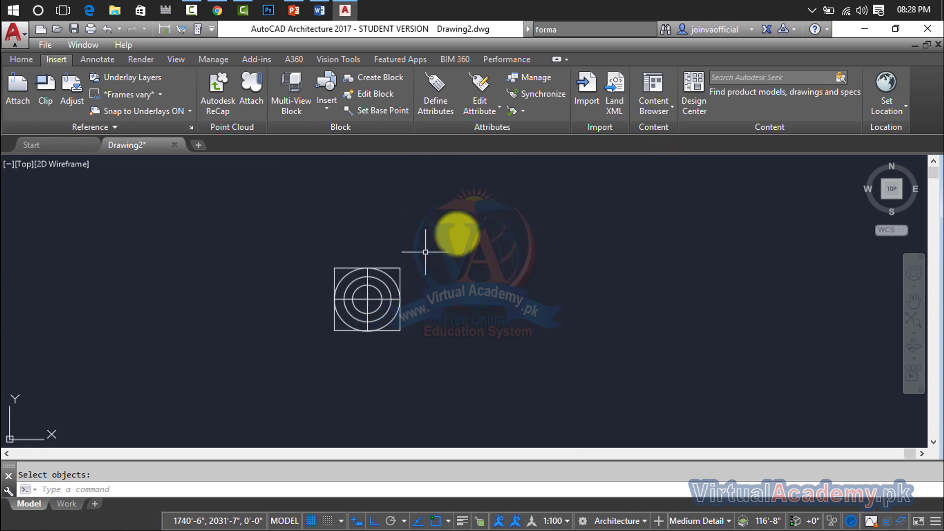
left_click(463, 219)
left_click(346, 325)
scroll(366, 293, "up", 4)
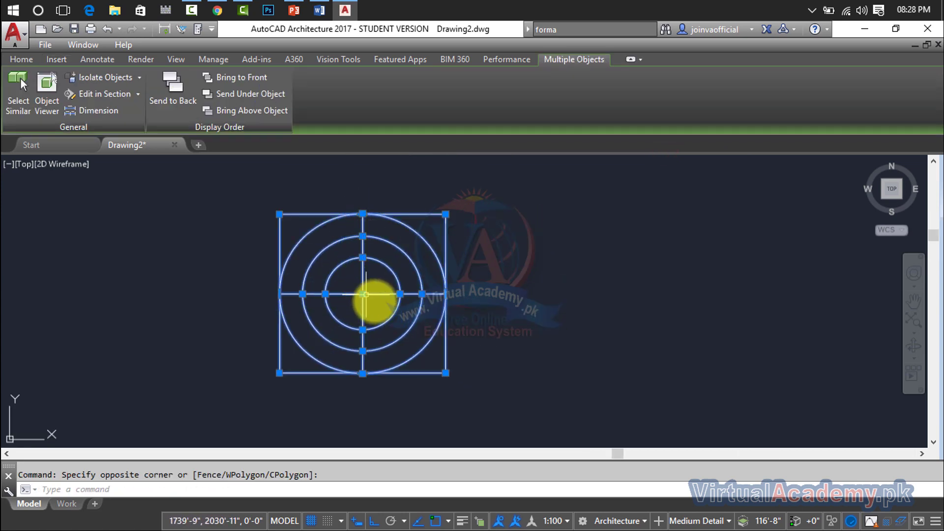
middle_click_drag(541, 237, 416, 252)
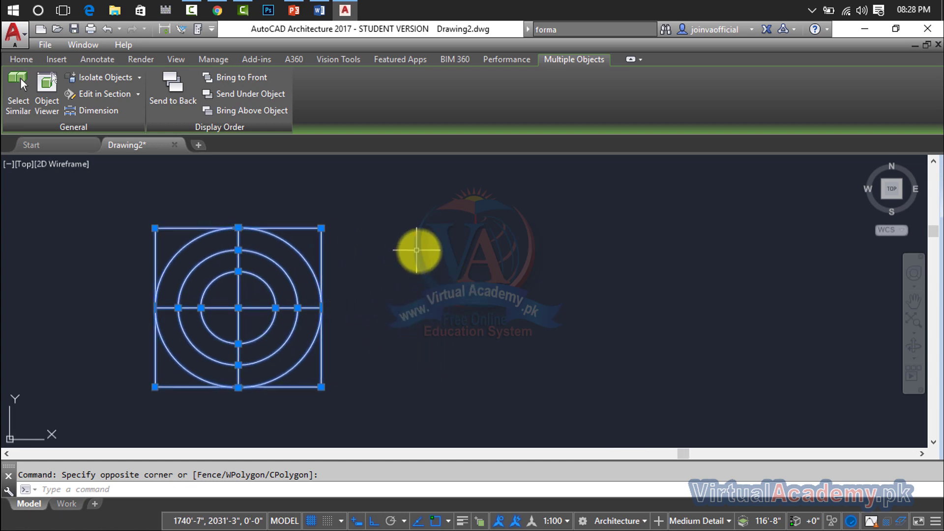
key("Escape")
left_click(448, 213)
left_click(146, 384)
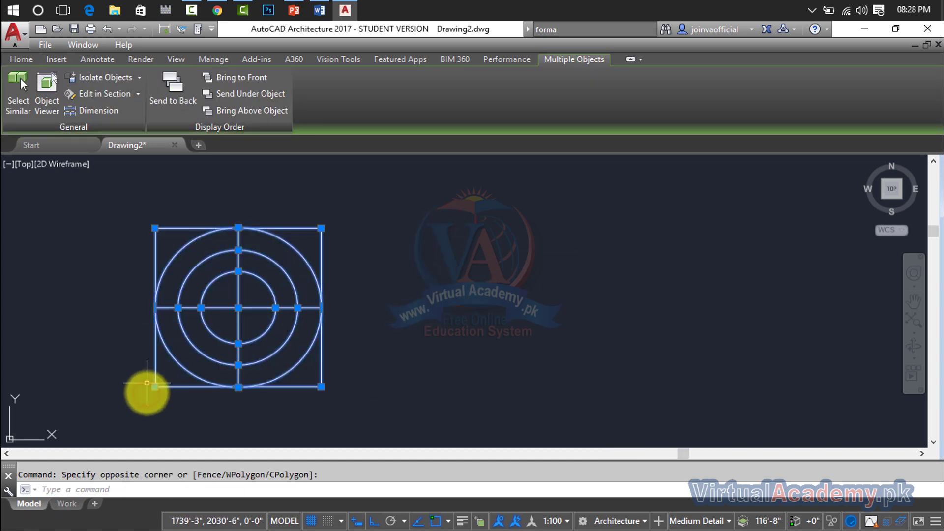
- Copy the fan symbol to the right from its circle centre, then reselect the original
type("co")
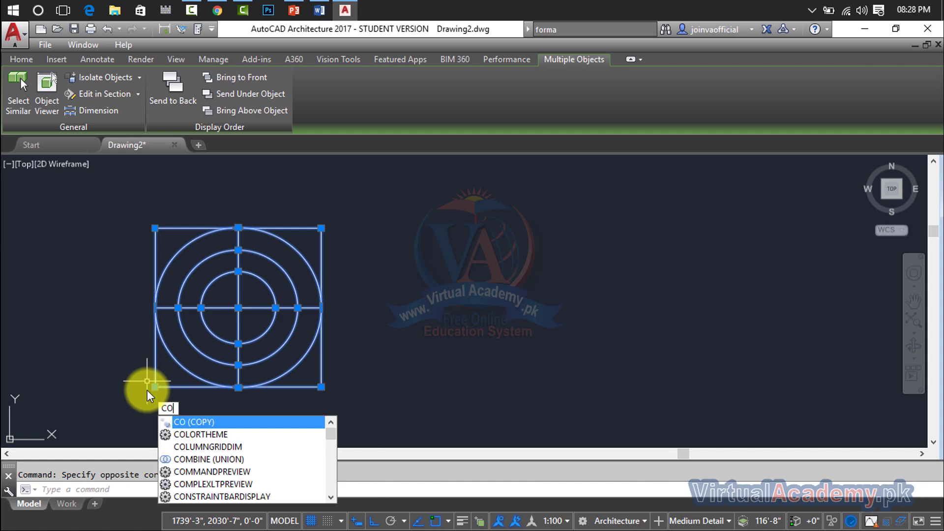
key("Return")
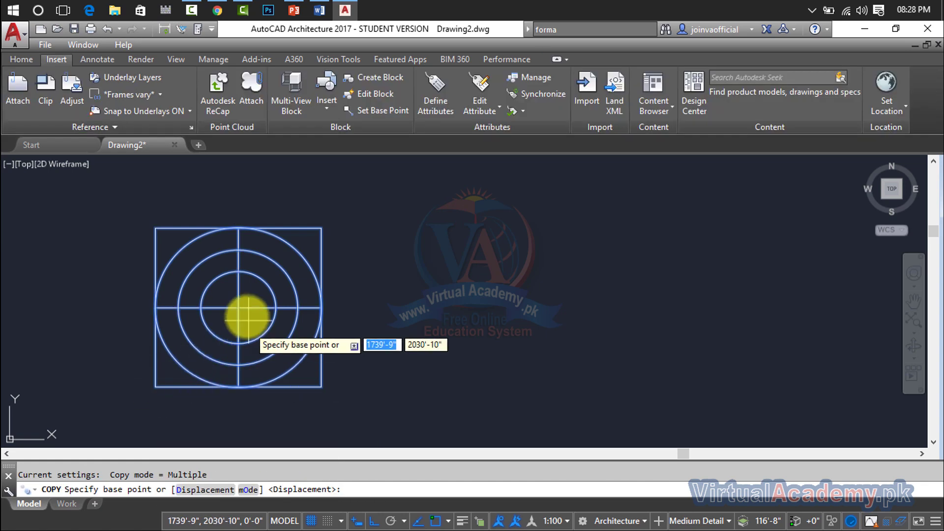
left_click(238, 309)
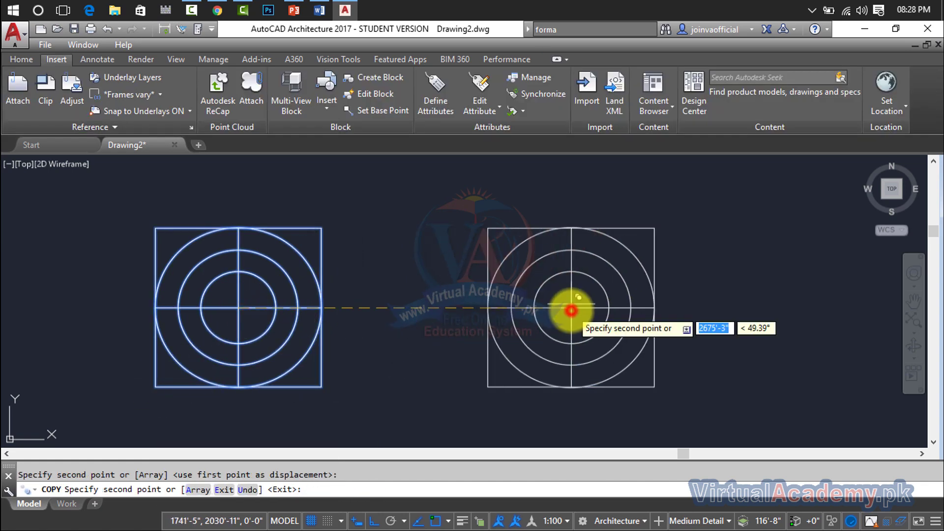
key("Escape")
left_click(341, 206)
left_click(89, 412)
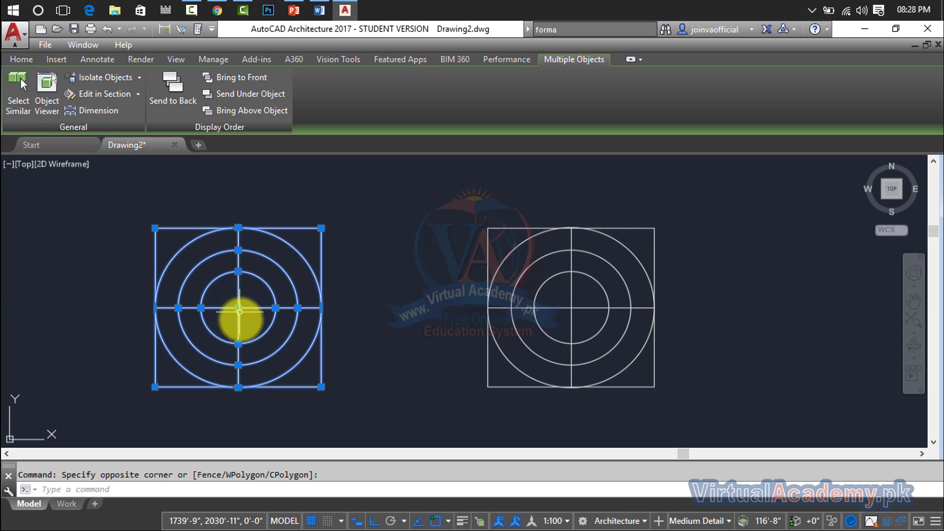
- Start a new block definition containing the six objects of the right-hand symbol
key("Escape")
left_click(744, 206)
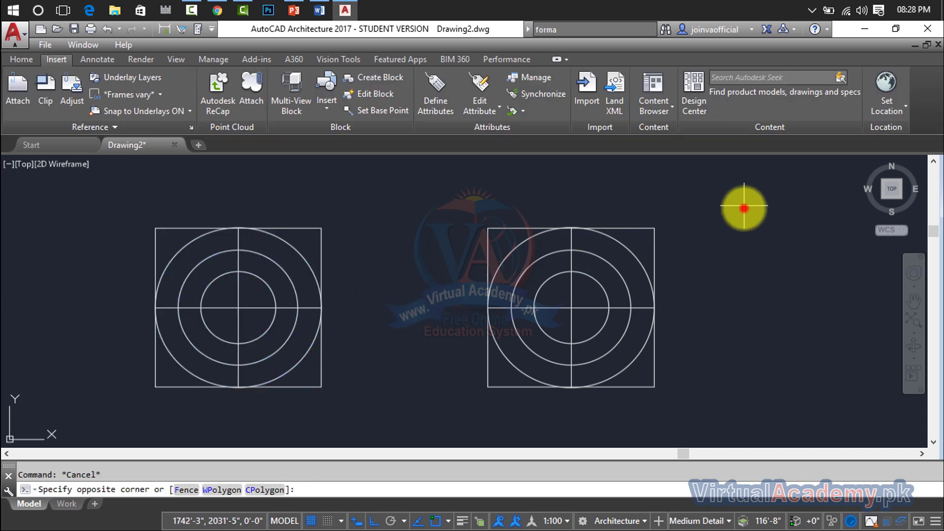
left_click(433, 418)
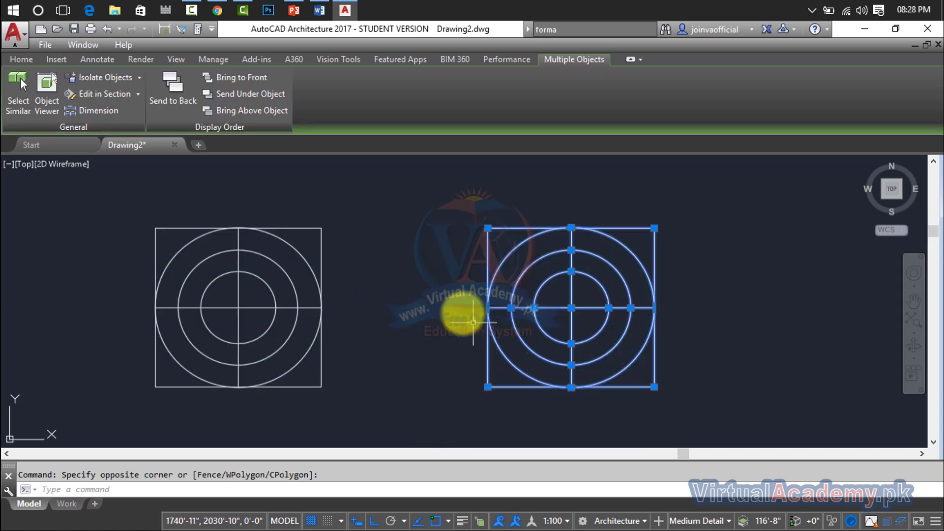
key("Escape")
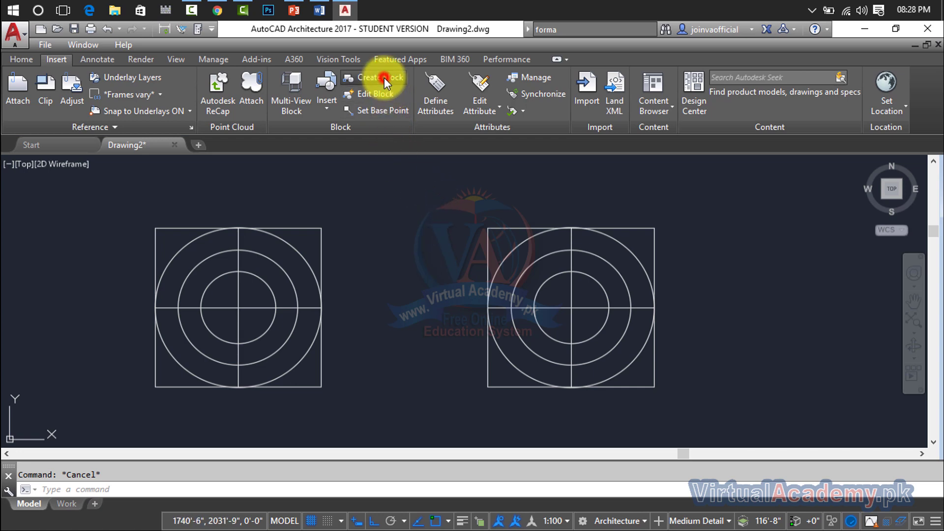
left_click(384, 77)
type("fan")
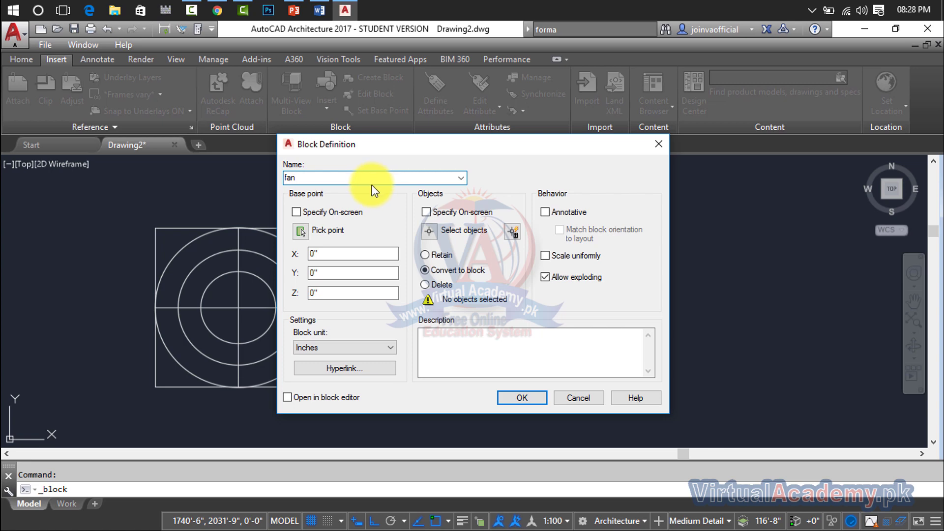
left_click(431, 235)
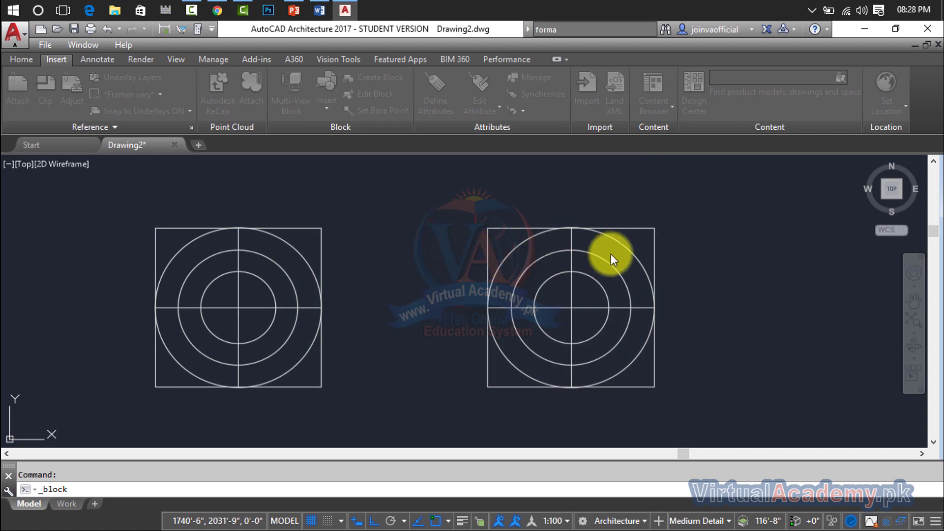
key("Return")
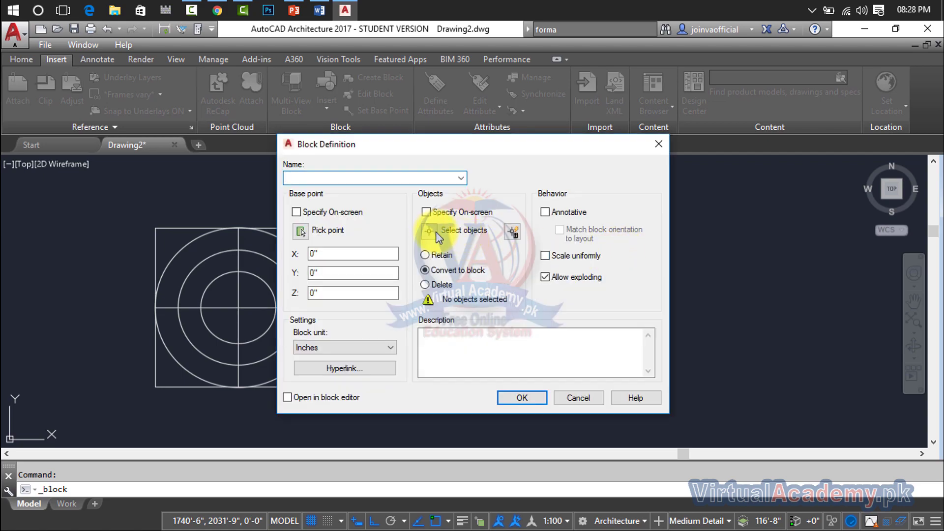
left_click(431, 232)
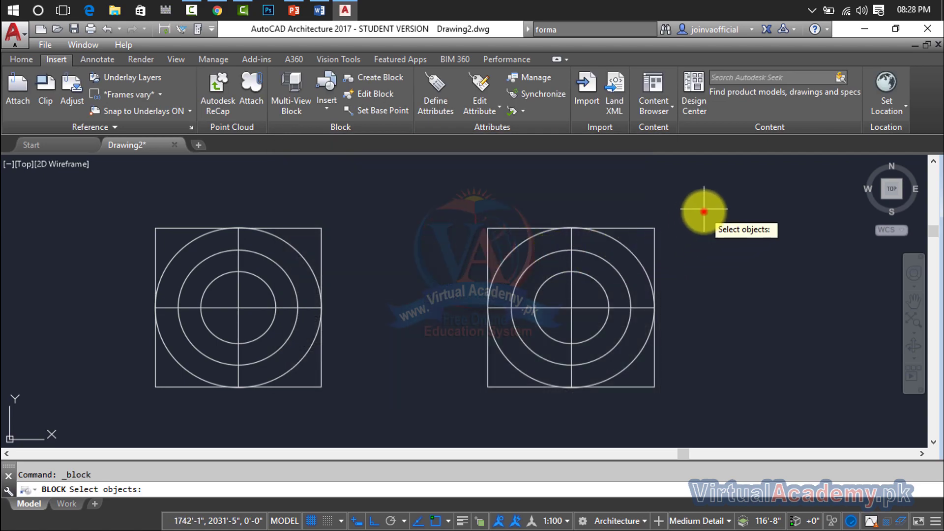
left_click(705, 209)
left_click(414, 409)
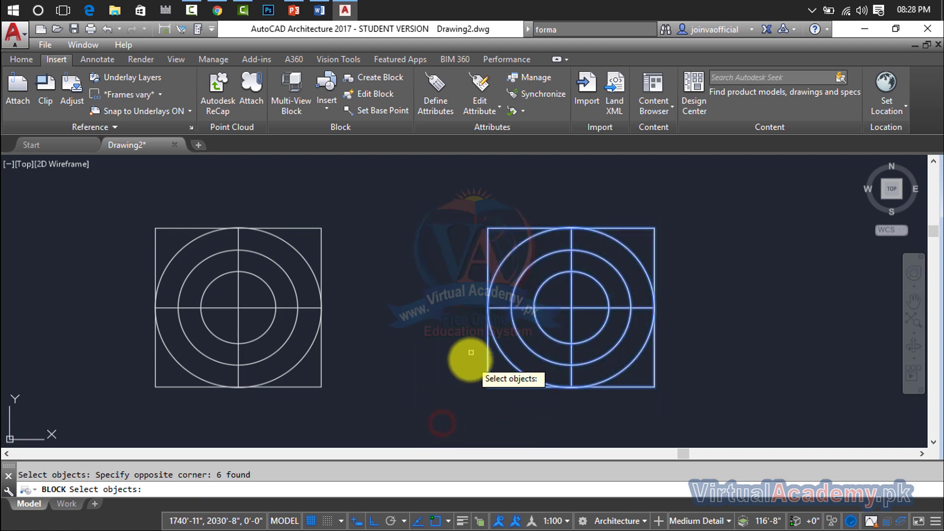
key("Return")
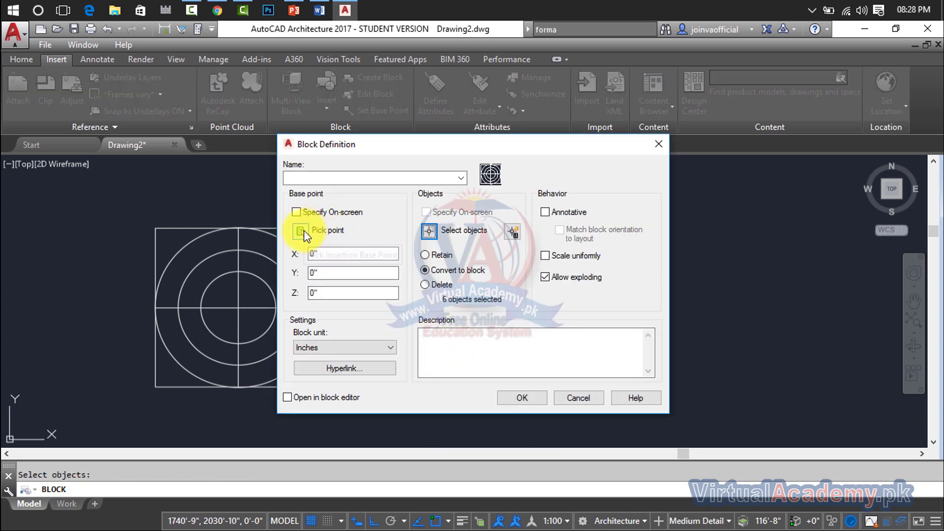
- Set the base point at the circle centre, name the block fan and create it
left_click(300, 230)
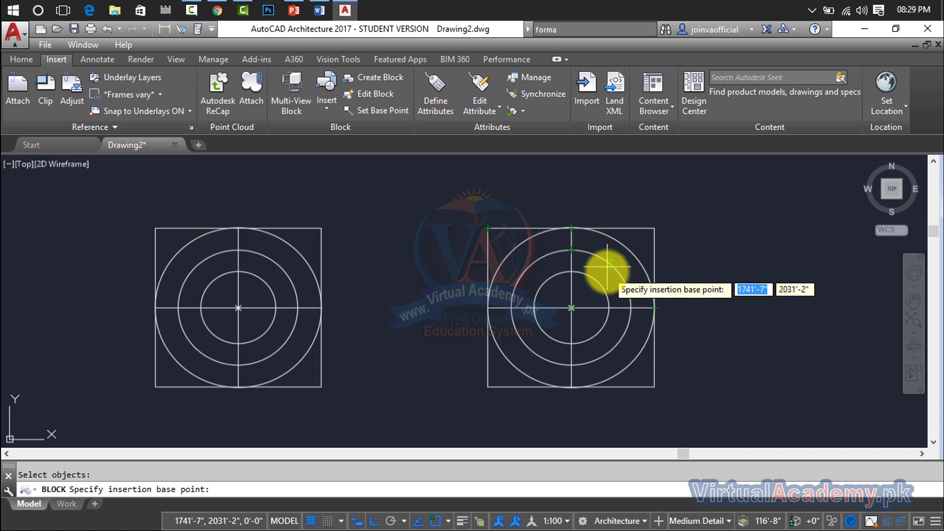
left_click(571, 308)
type("fa")
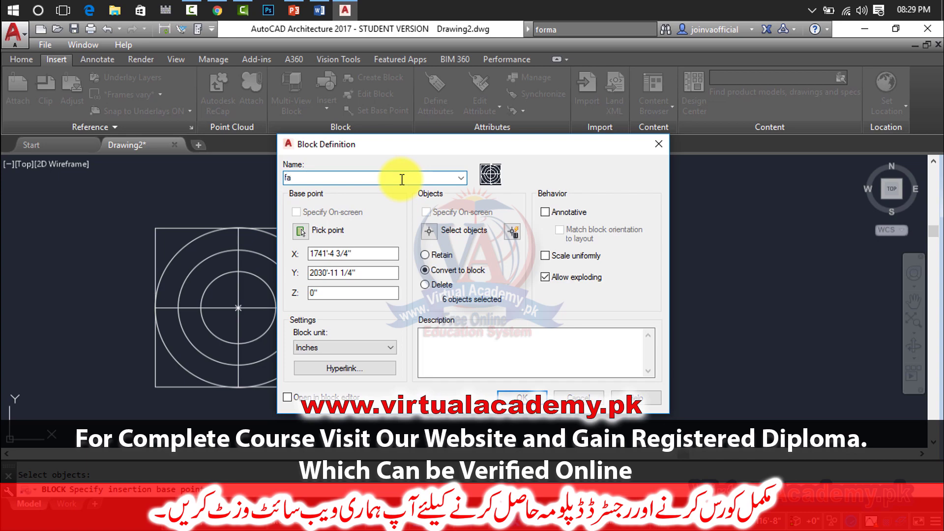
type("n")
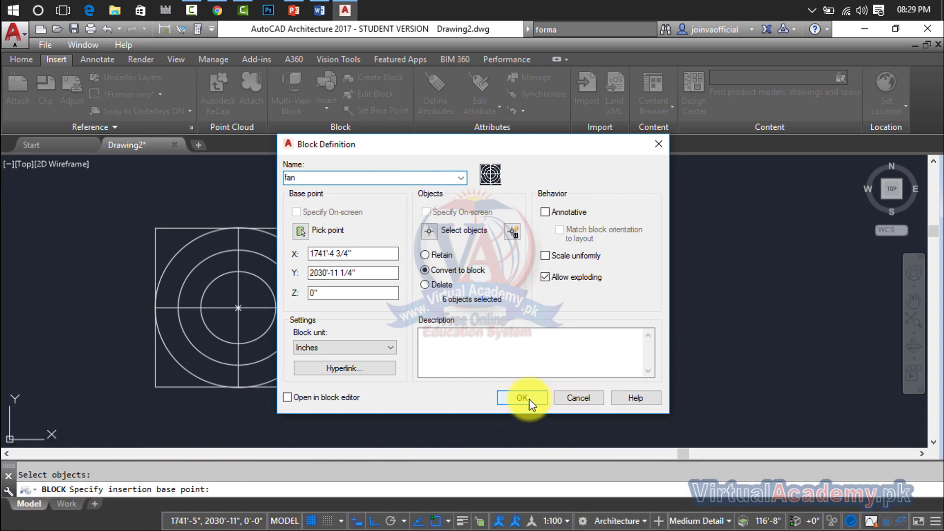
left_click(525, 398)
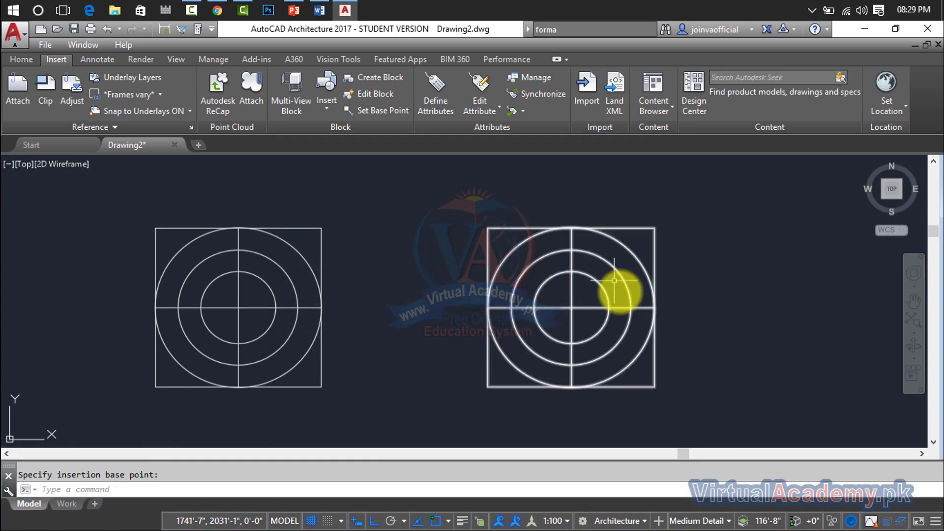
- Window-select the fan block and the loose original symbol, then erase both
left_click(634, 305)
left_click(622, 325)
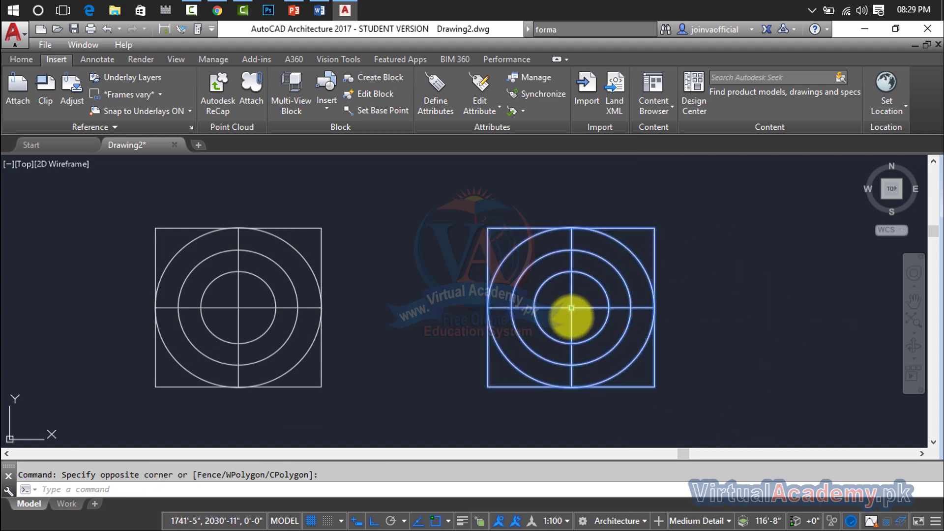
left_click(234, 308)
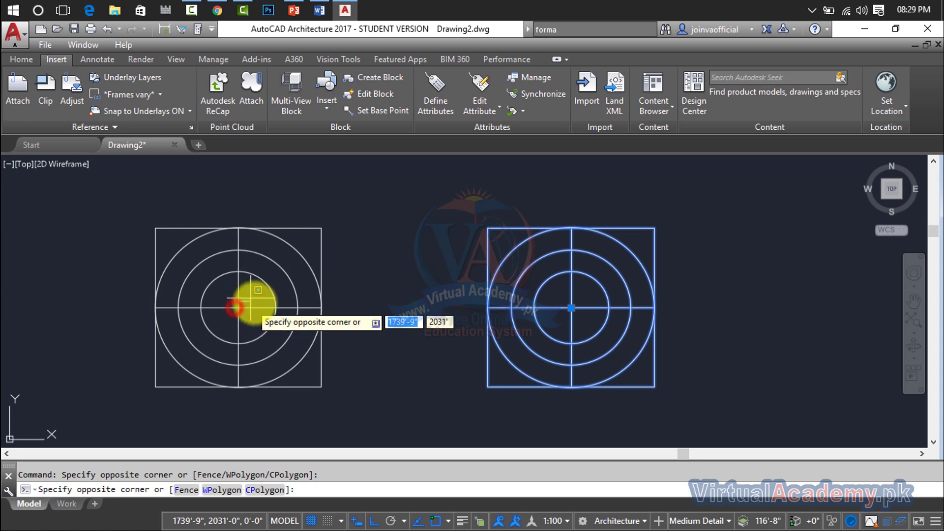
left_click(316, 286)
left_click(394, 205)
left_click(111, 412)
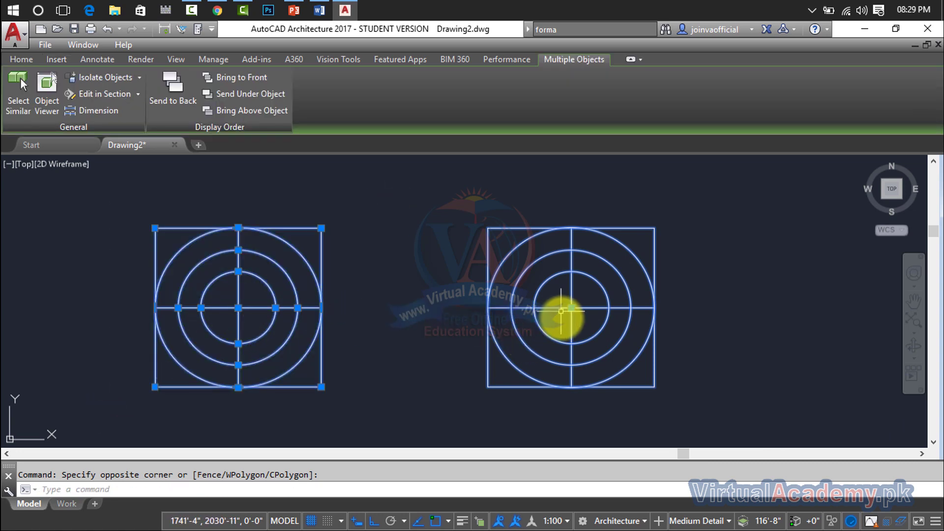
key("Escape")
left_click(736, 211)
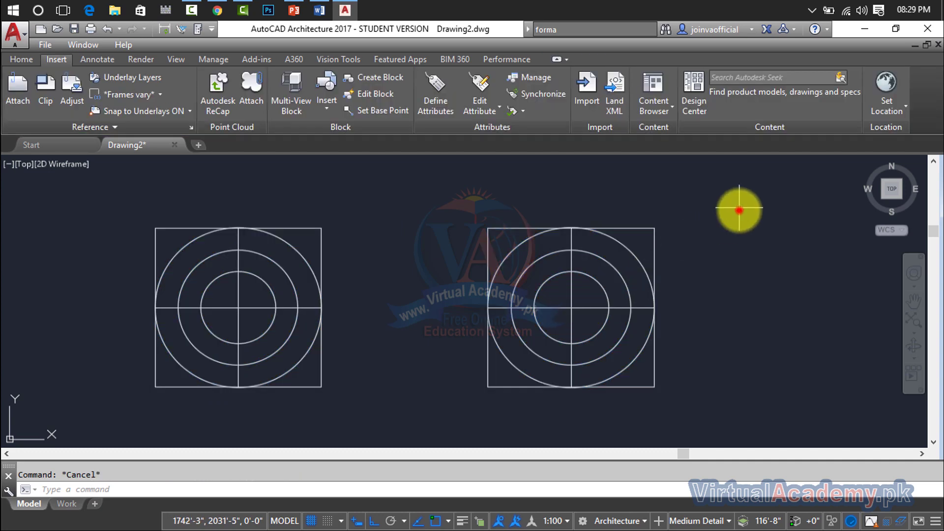
left_click(140, 409)
key("Delete")
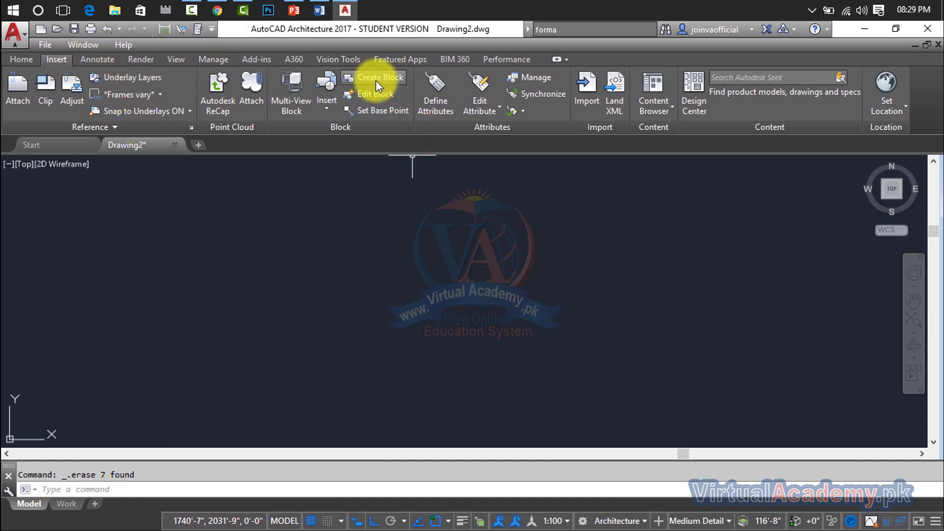
- Insert one 'fan' block from the Insert gallery into the empty drawing, then reopen the gallery
left_click(321, 107)
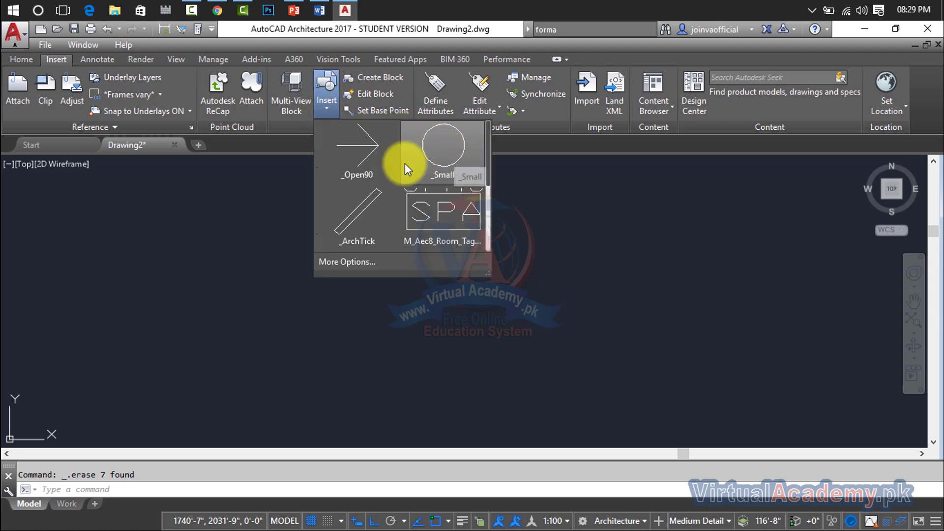
scroll(460, 219, "down", 1)
scroll(460, 219, "down", 1)
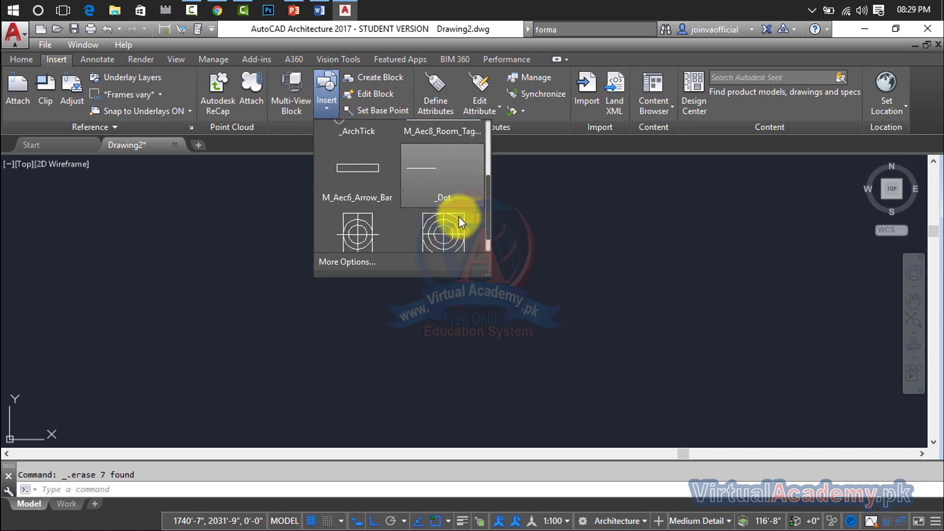
scroll(459, 217, "down", 1)
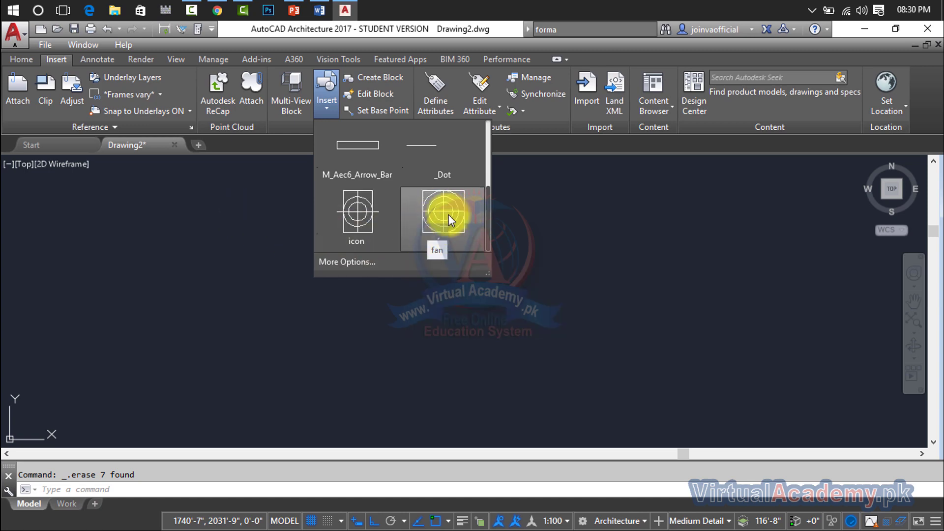
left_click(441, 219)
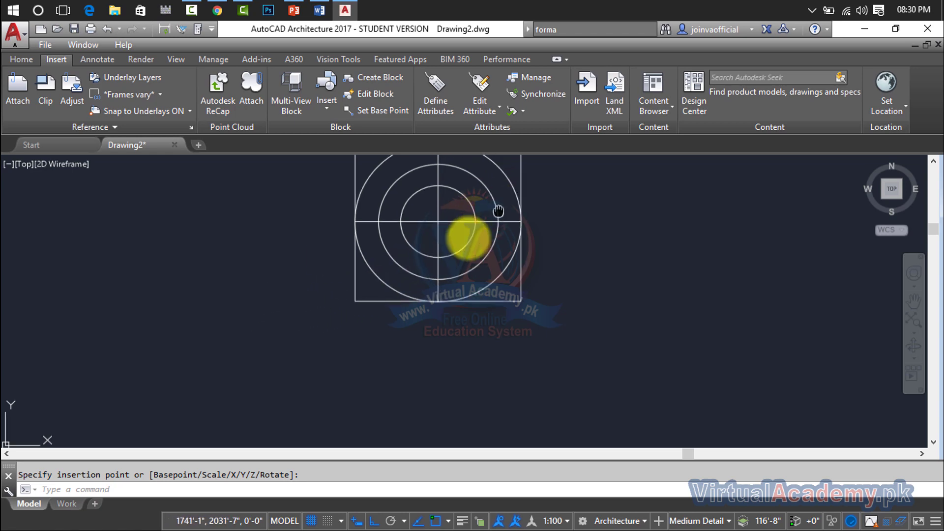
scroll(396, 260, "down", 3)
left_click(396, 260)
left_click_drag(389, 231, 503, 251)
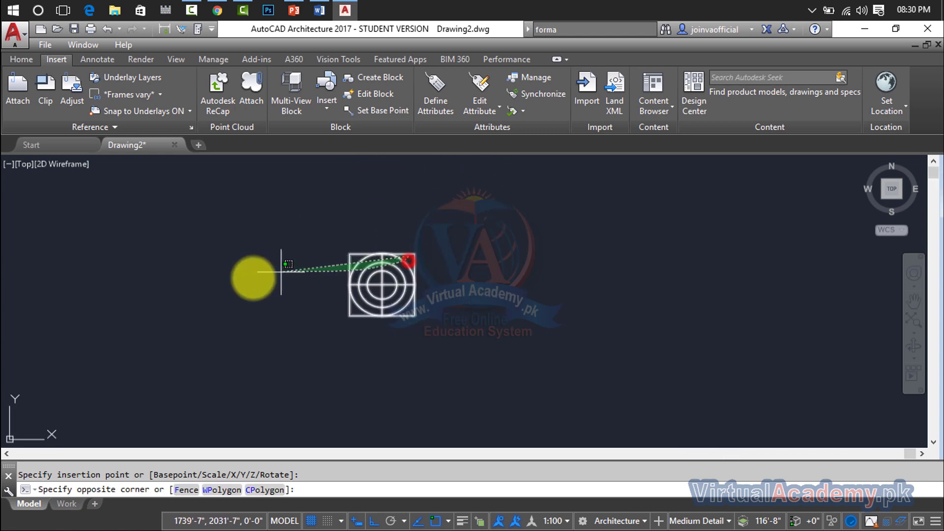
key("Escape")
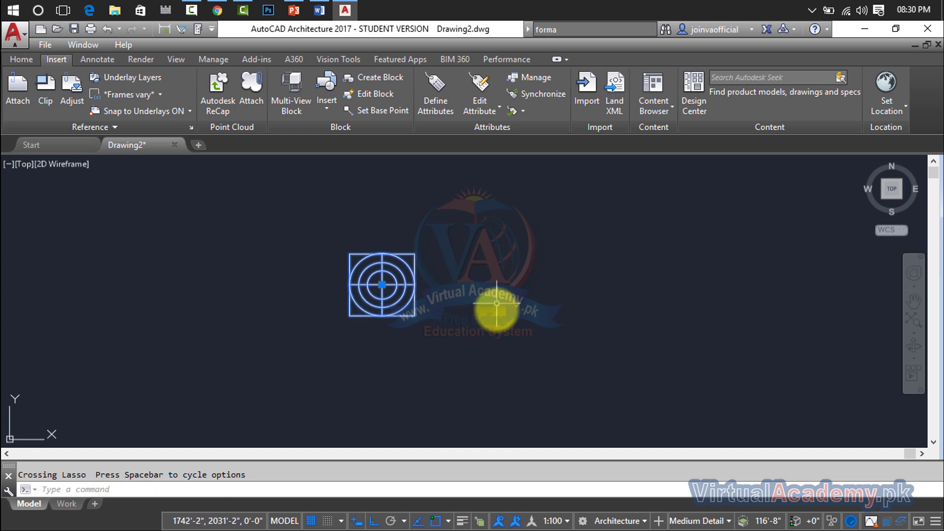
mouse_move(448, 285)
middle_mouse_down()
mouse_move(311, 318)
mouse_move(256, 302)
middle_mouse_up()
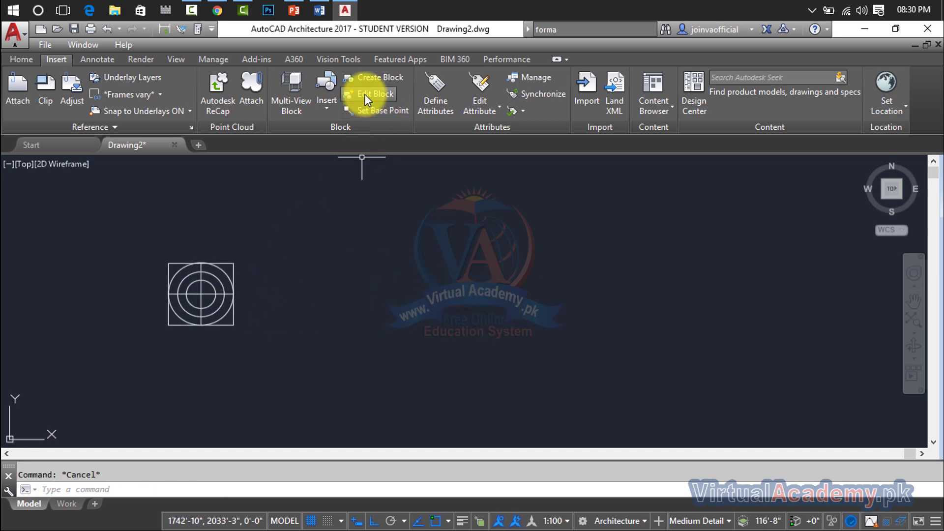
left_click(332, 107)
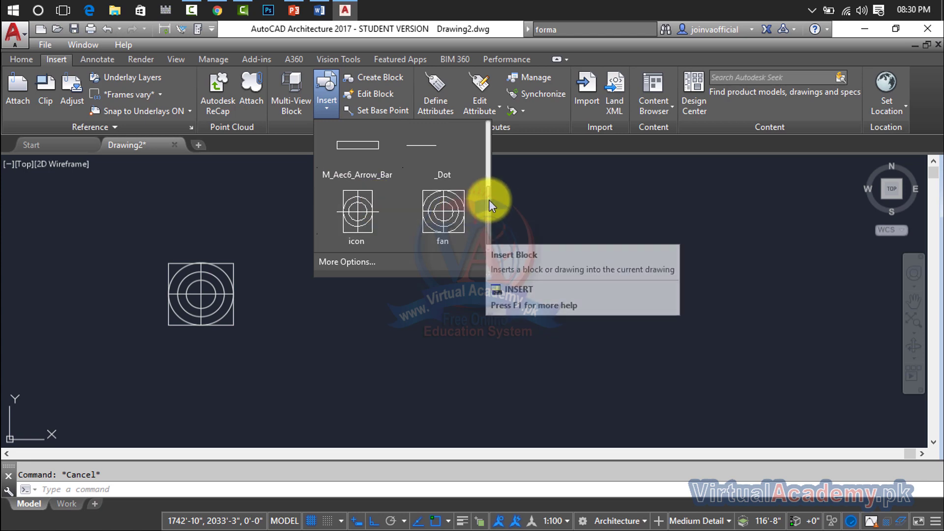
- Insert a second 'fan' block above the first through the full Insert dialog
left_click(352, 260)
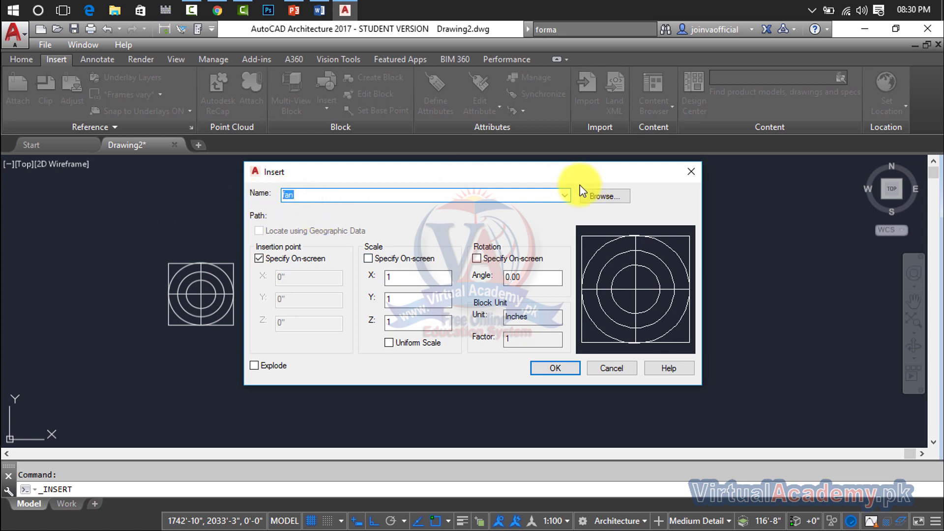
left_click(565, 194)
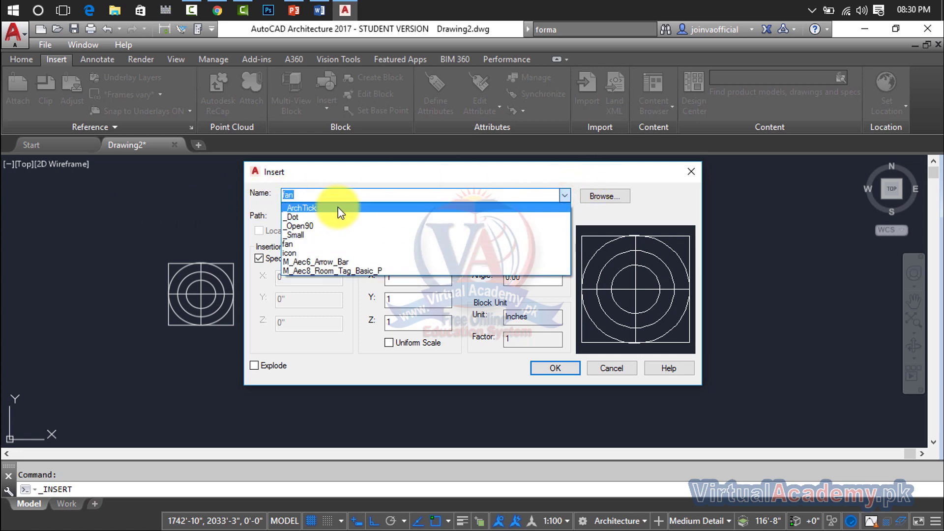
left_click(339, 244)
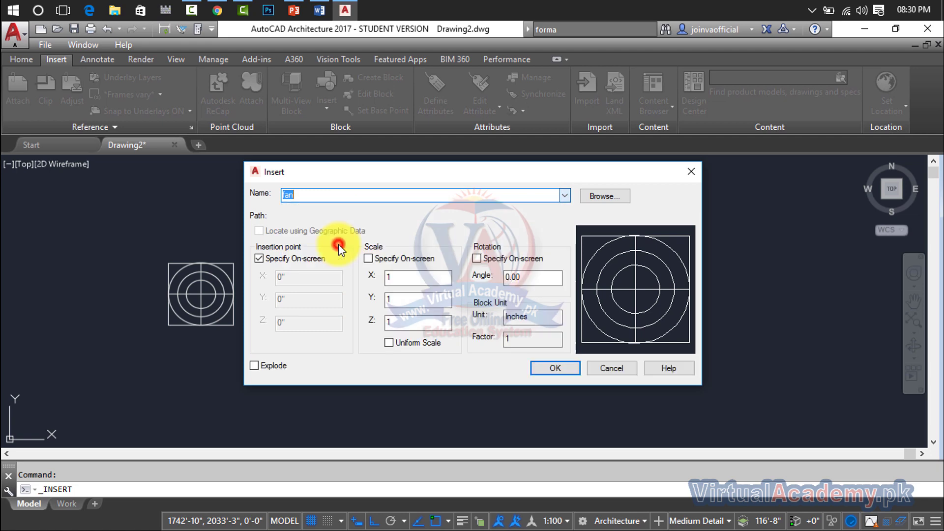
left_click(559, 368)
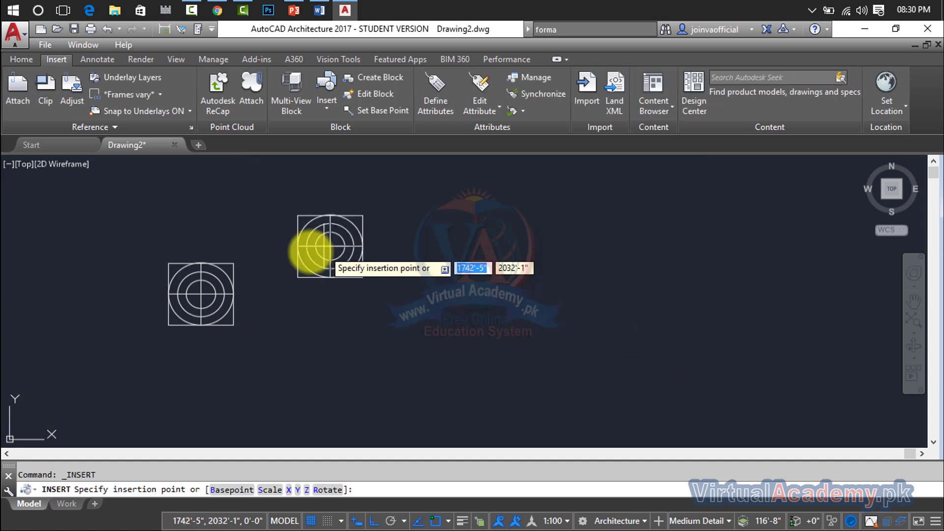
scroll(401, 290, "up", 5)
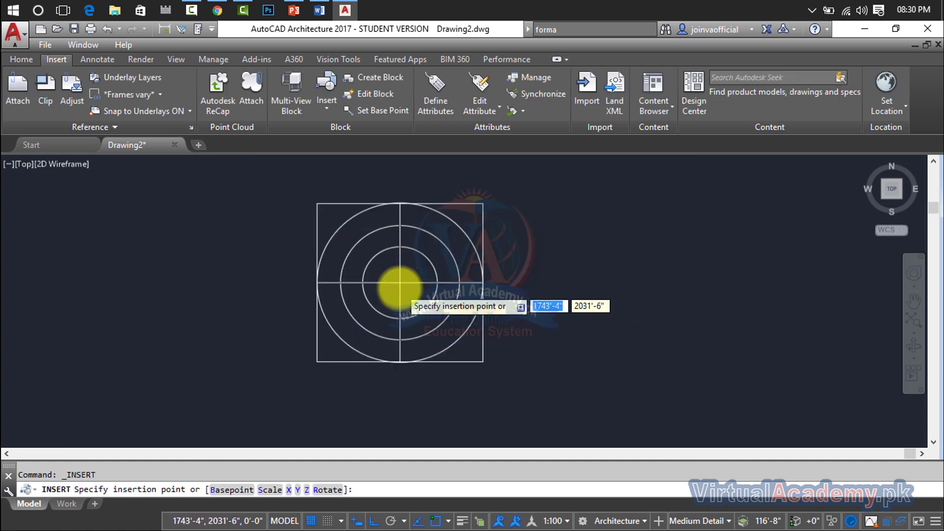
scroll(388, 292, "up", 3)
scroll(596, 415, "down", 2)
scroll(553, 317, "down", 2)
scroll(506, 310, "down", 3)
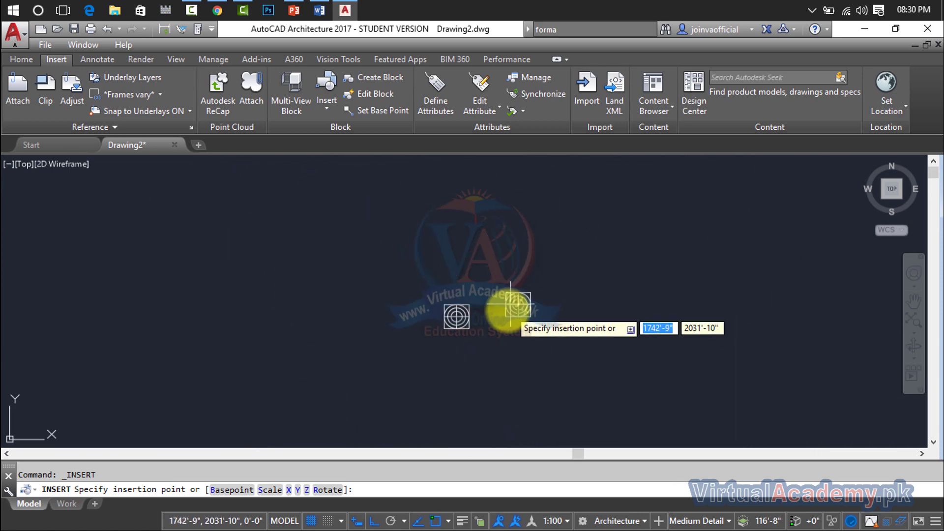
left_click(457, 269)
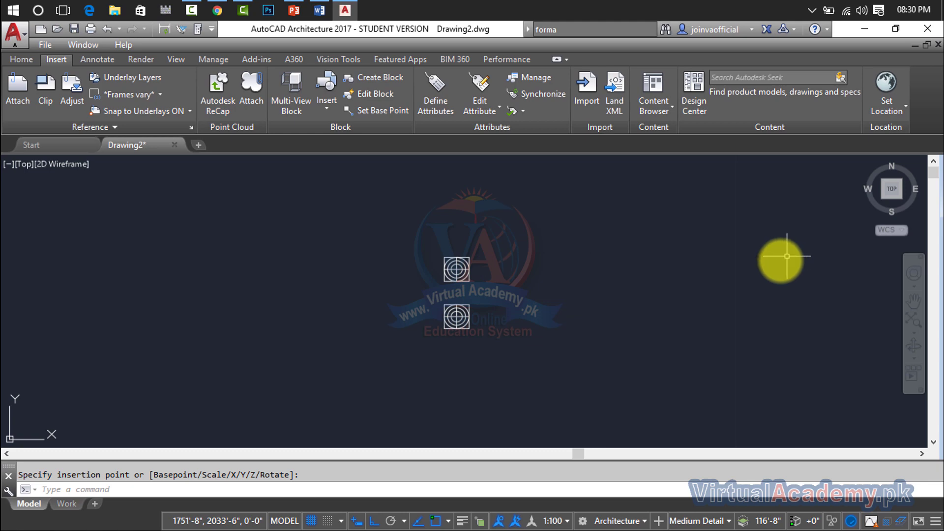
- Window-select both fan blocks and delete them
scroll(472, 261, "up", 5)
scroll(551, 231, "down", 3)
left_click(584, 211)
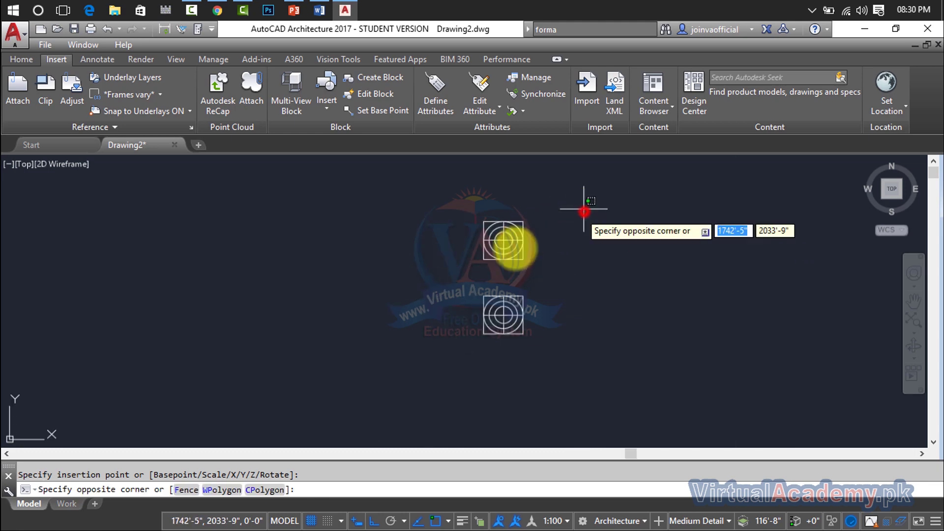
left_click(445, 385)
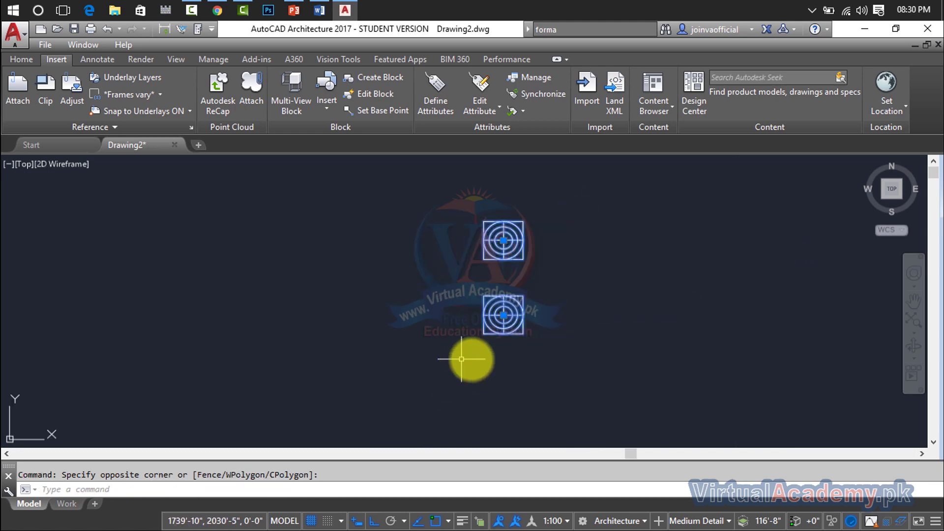
key("Delete")
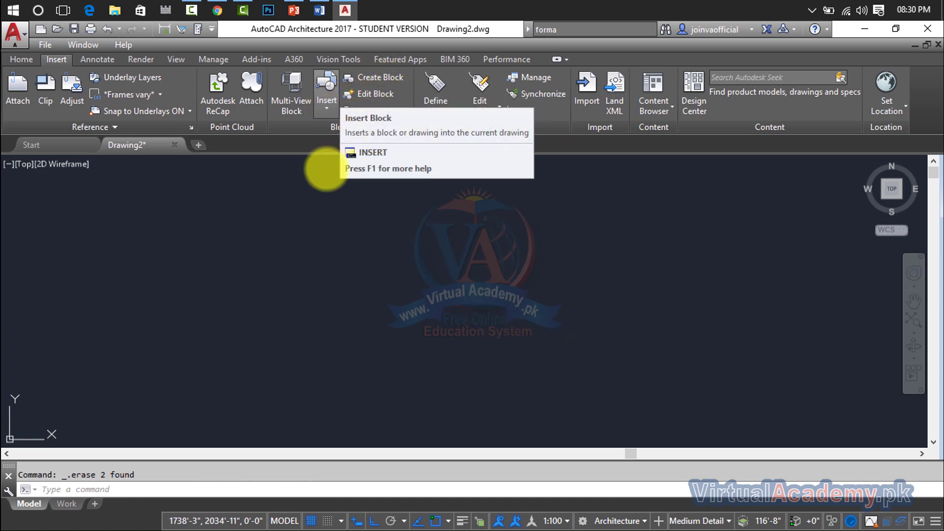
- Select the 'fan' definition in the Edit Block Definition list
left_click(376, 96)
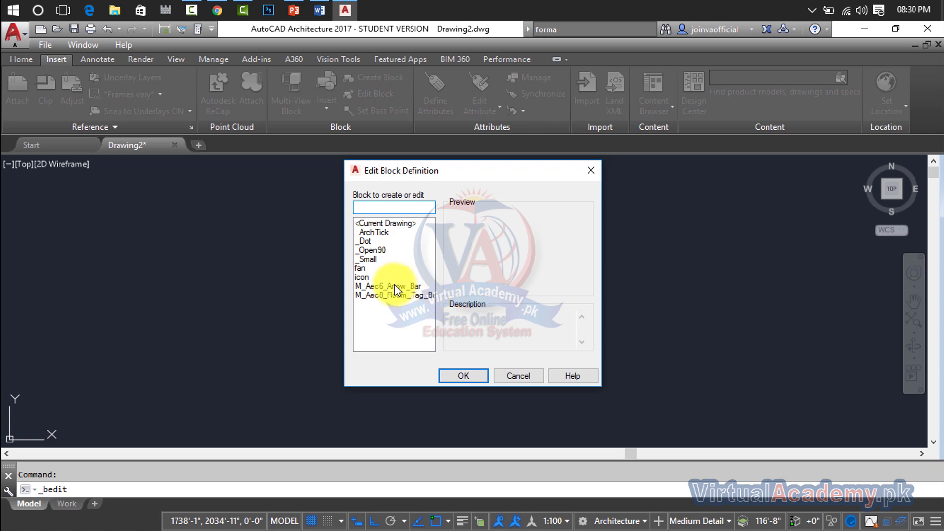
left_click(364, 268)
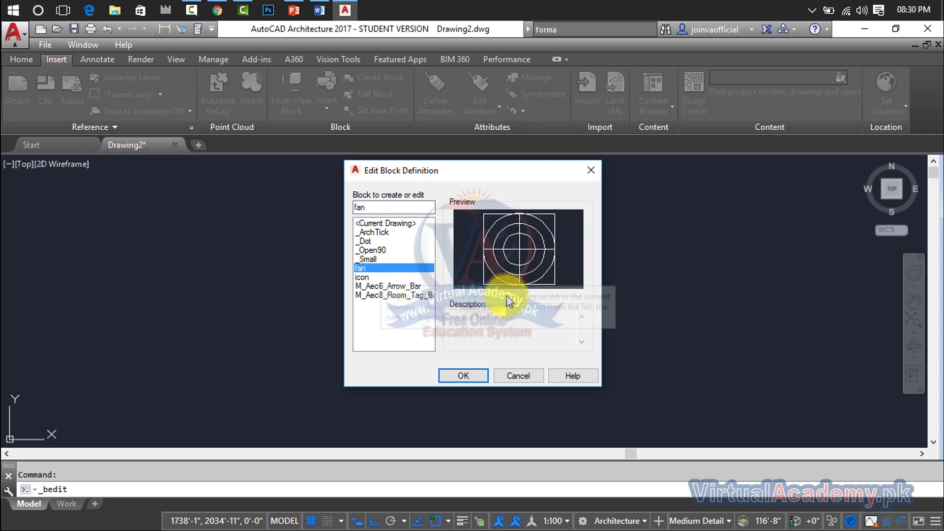
- Open the fan block in the Block Editor and window-select all its geometry
left_click(477, 376)
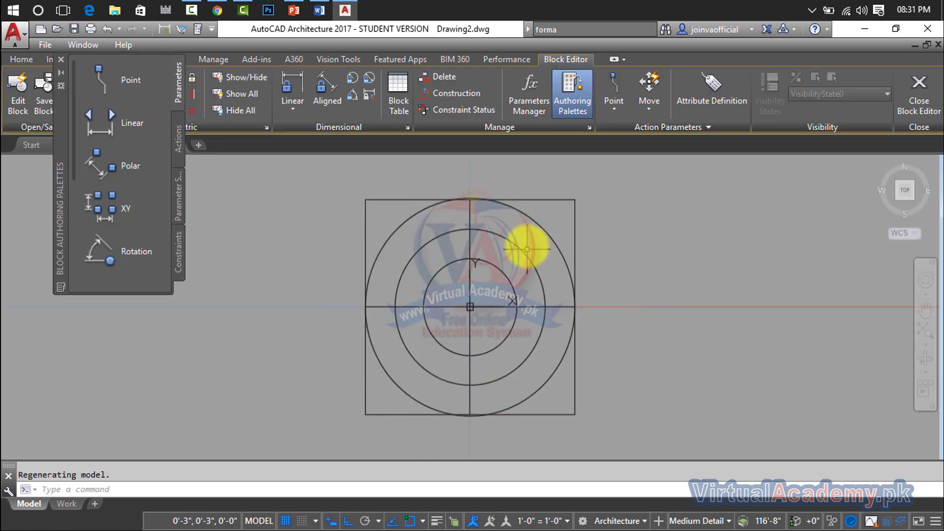
scroll(479, 291, "up", 4)
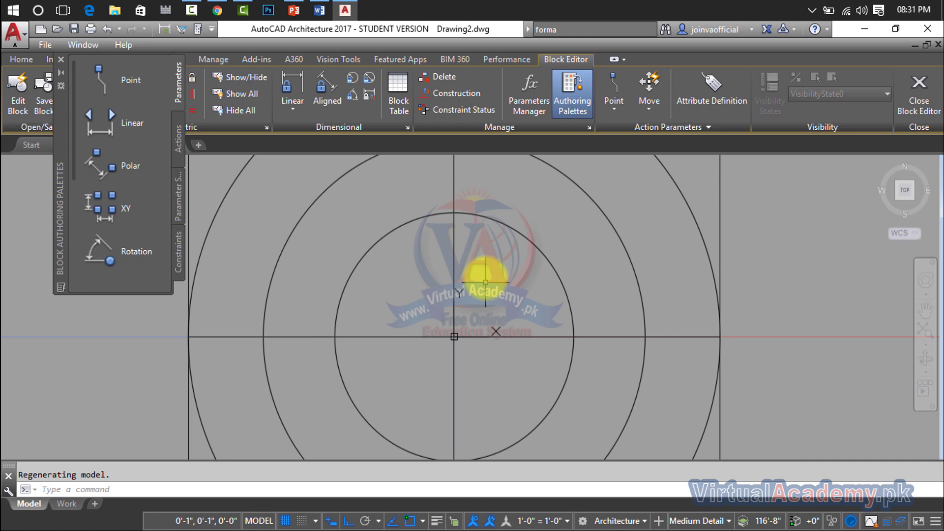
left_click(541, 247)
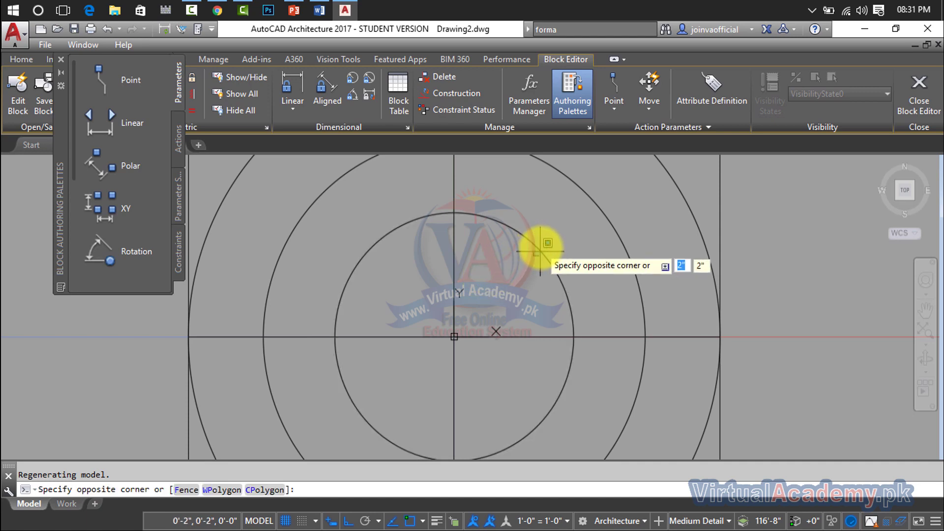
left_click(540, 258)
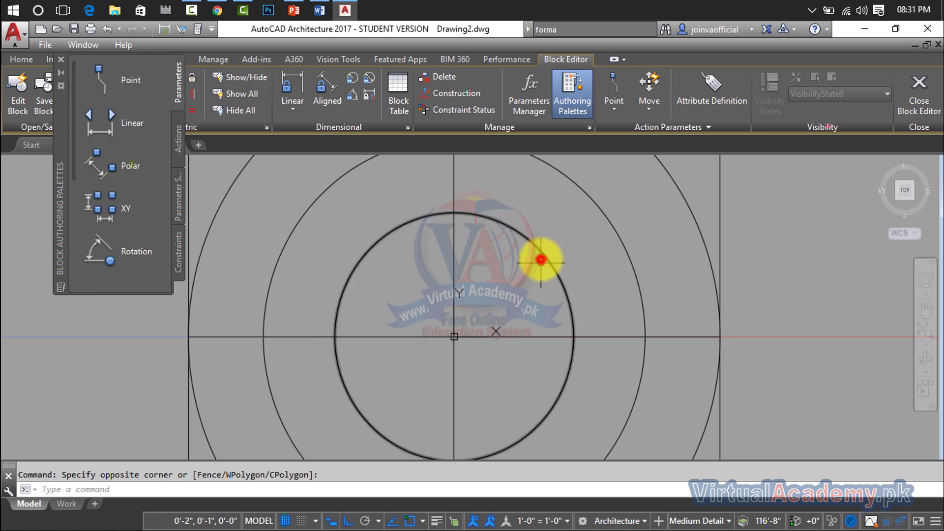
key("Escape")
scroll(679, 241, "down", 4)
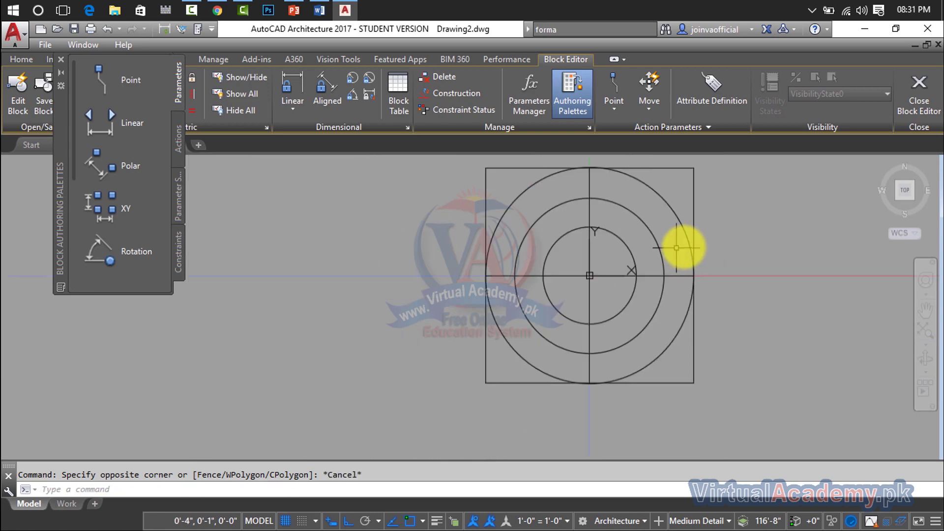
left_click(782, 190)
left_click(390, 394)
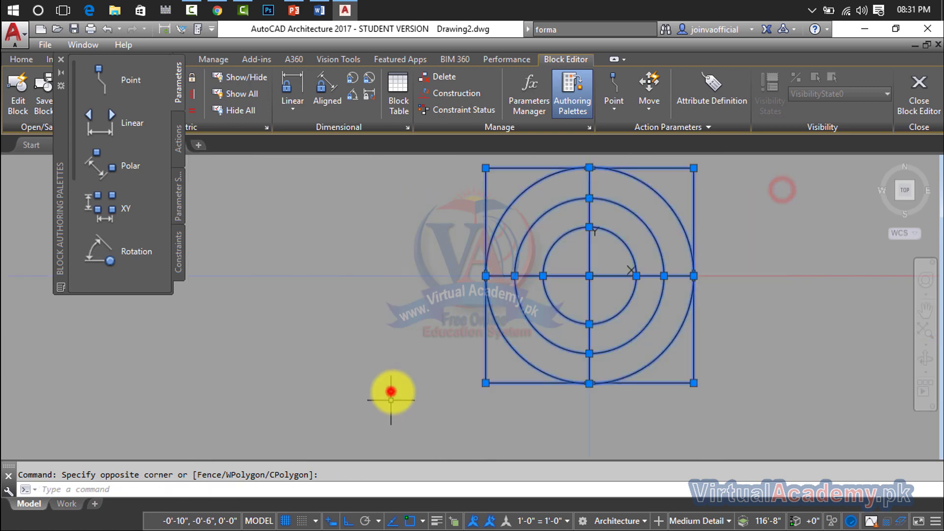
scroll(585, 275, "up", 4)
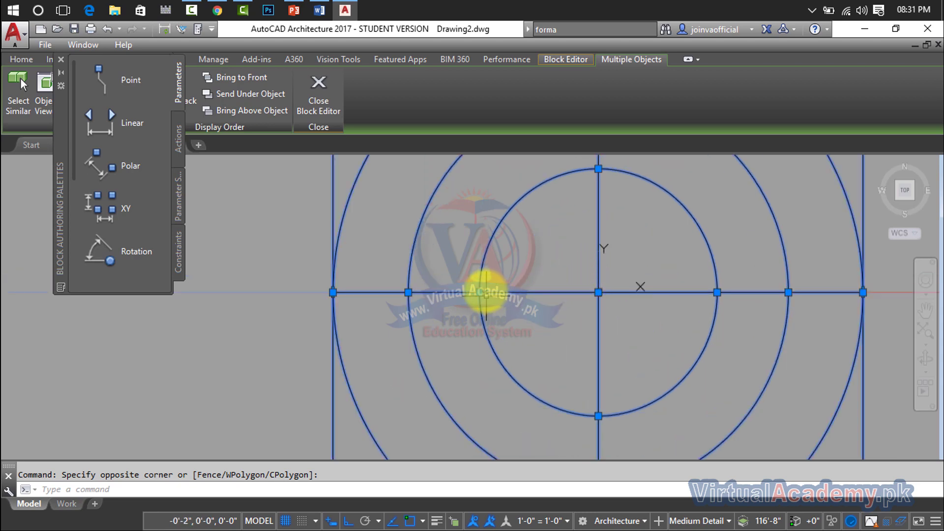
- Shrink the block's middle and outer circles with quadrant grips, then save the changes to fan
left_click(480, 292)
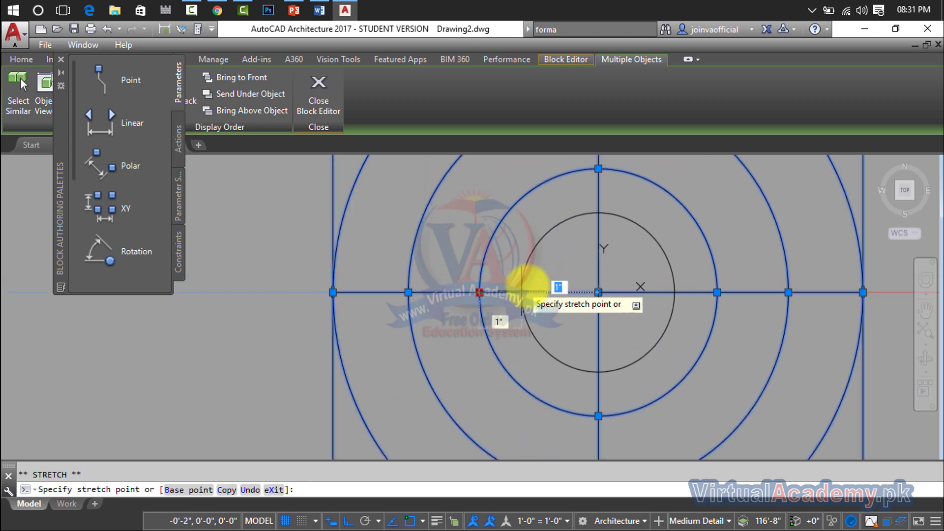
key("Return")
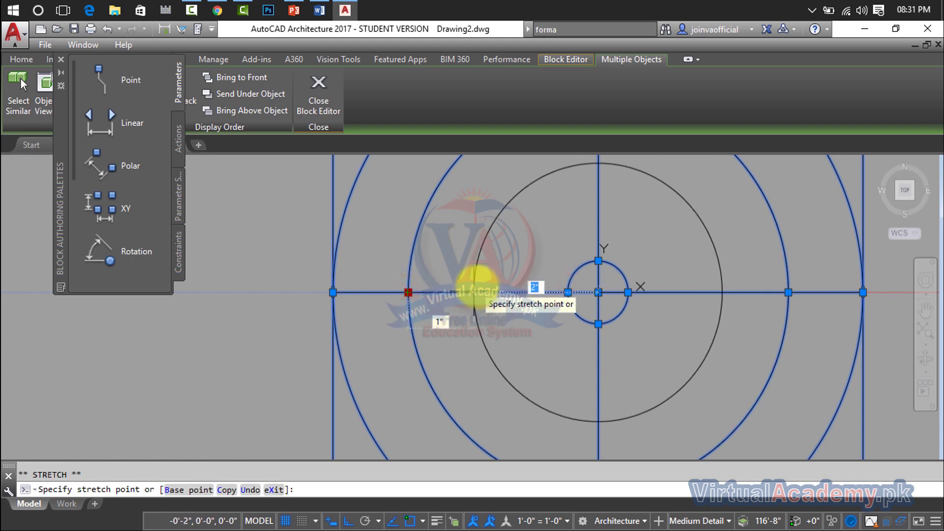
left_click(493, 292)
left_click(333, 292)
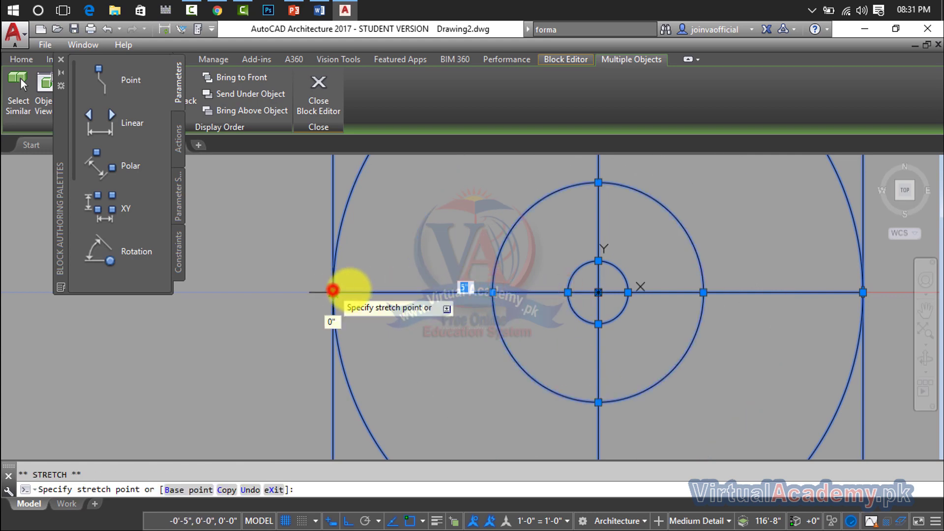
left_click(454, 292)
scroll(601, 311, "down", 5)
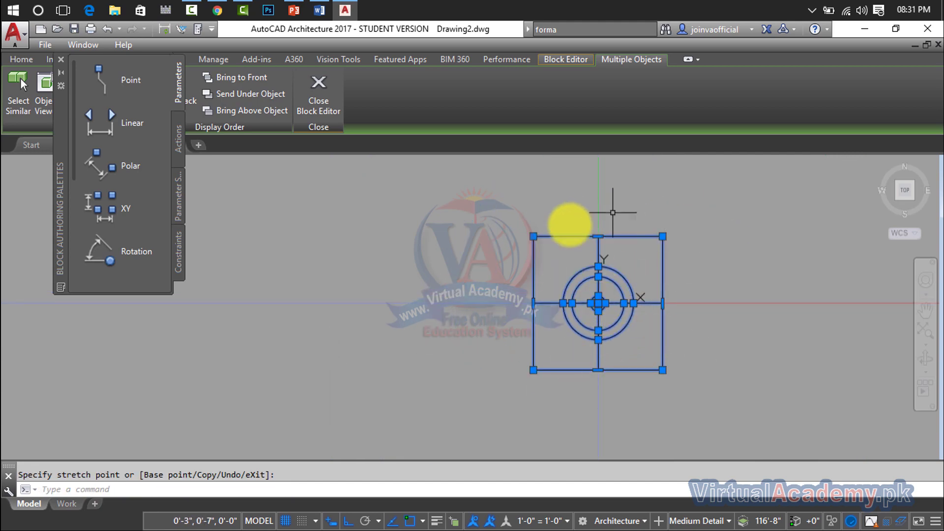
left_click(316, 106)
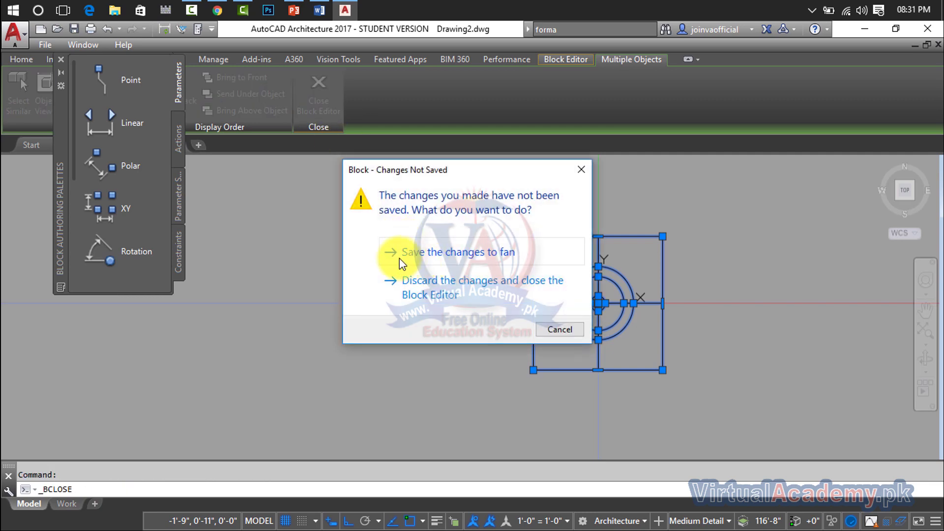
left_click(458, 255)
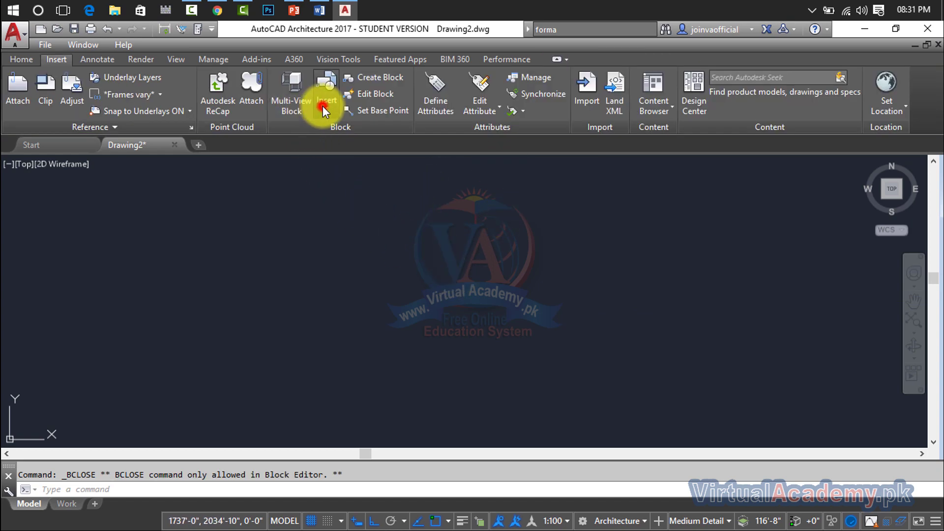
- Check the edited fan block in the Insert gallery, close it, and return to the Home tools
left_click(322, 106)
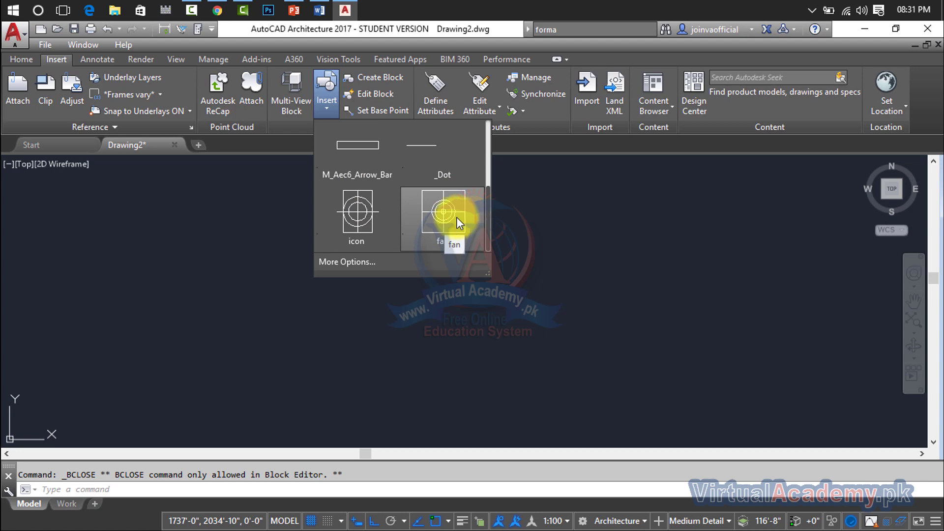
left_click(566, 196)
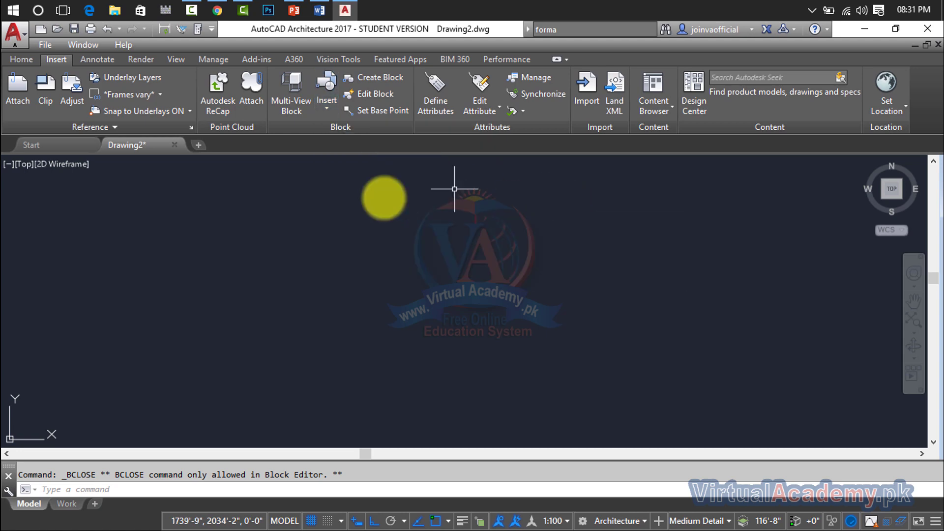
left_click(31, 66)
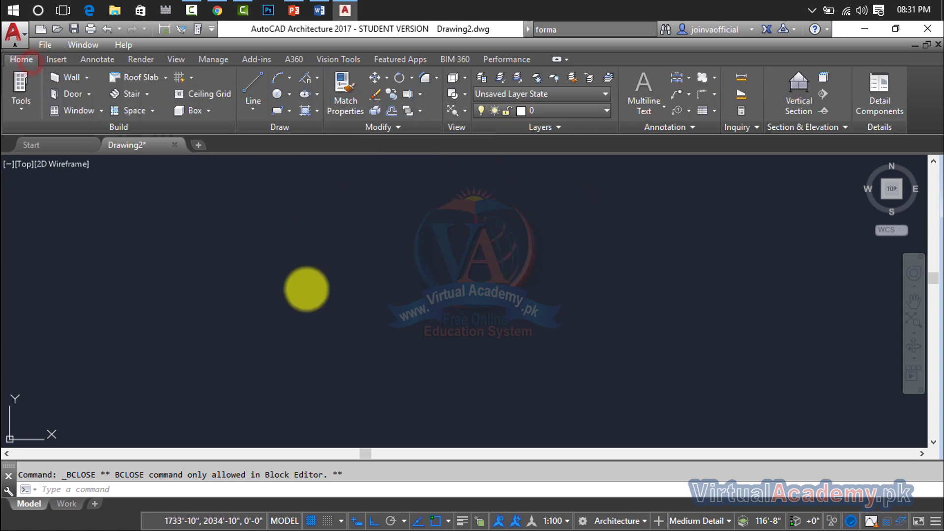
- Draw a 100' horizontal line with the L command and center it in view
type("l")
key("Return")
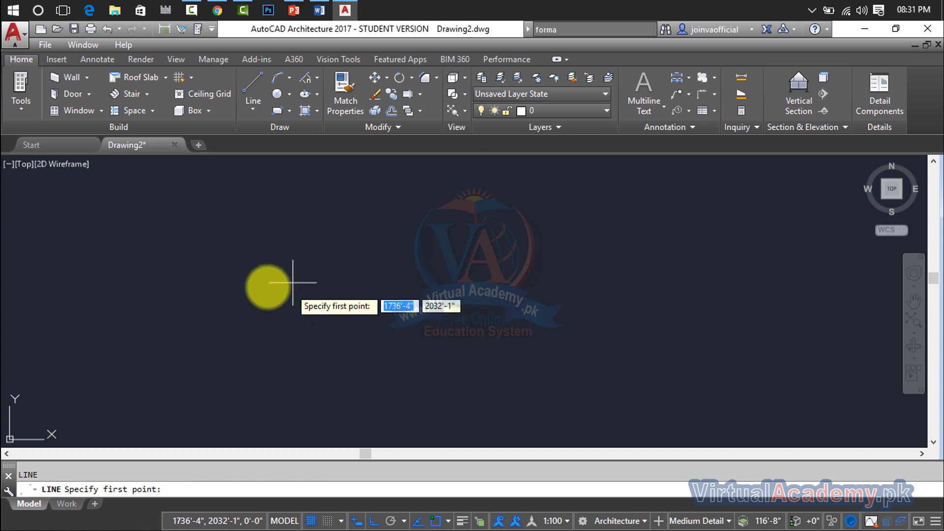
left_click(232, 278)
type("100")
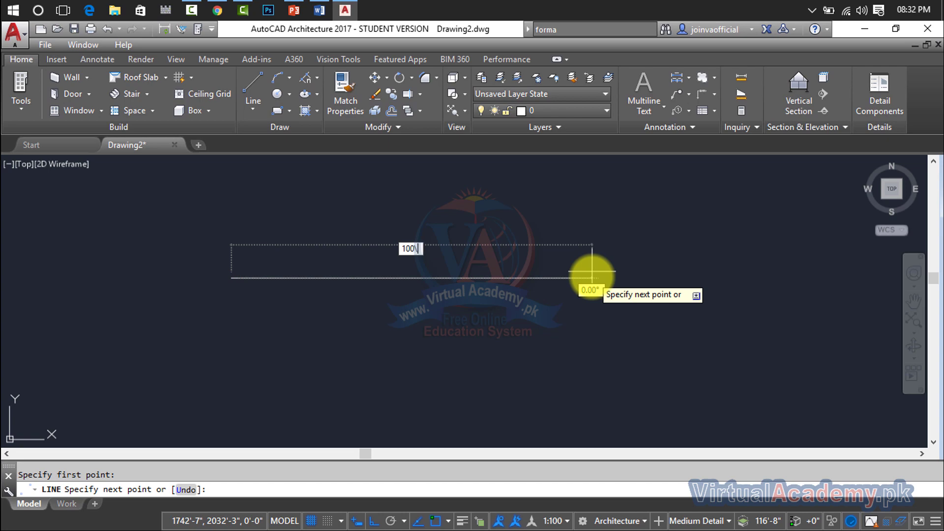
key("Return")
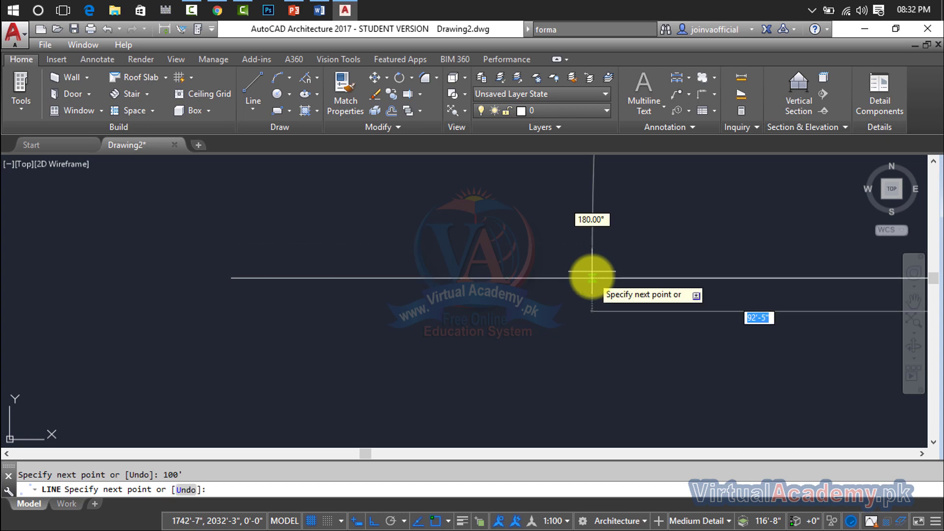
key("Escape")
scroll(543, 305, "down", 3)
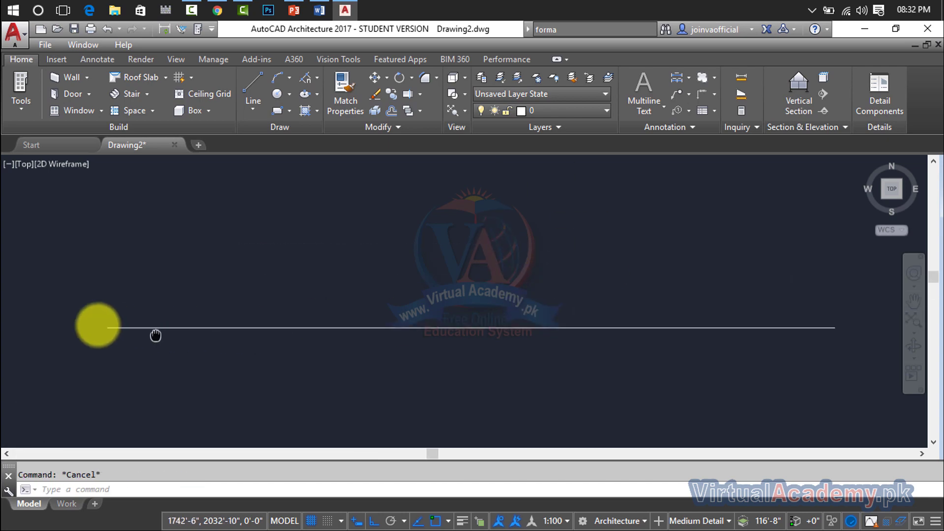
middle_click_drag(421, 320, 460, 306)
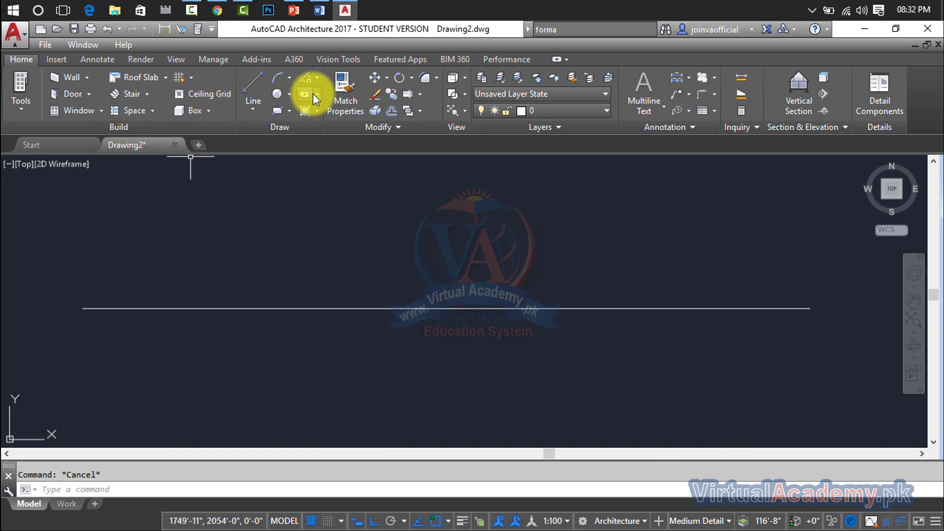
- Divide the 100' line into 5 segments, placing unaligned 'fan' blocks at each division
left_click(316, 78)
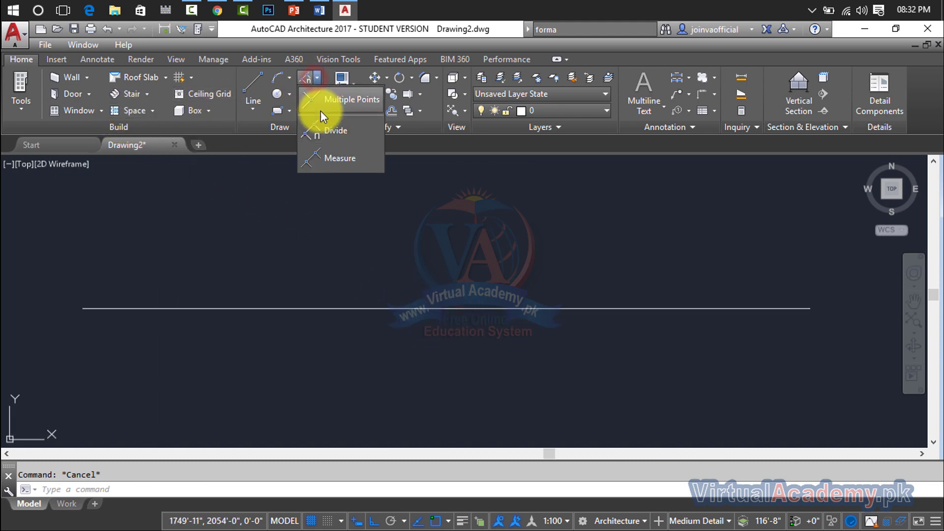
left_click(343, 132)
left_click(392, 141)
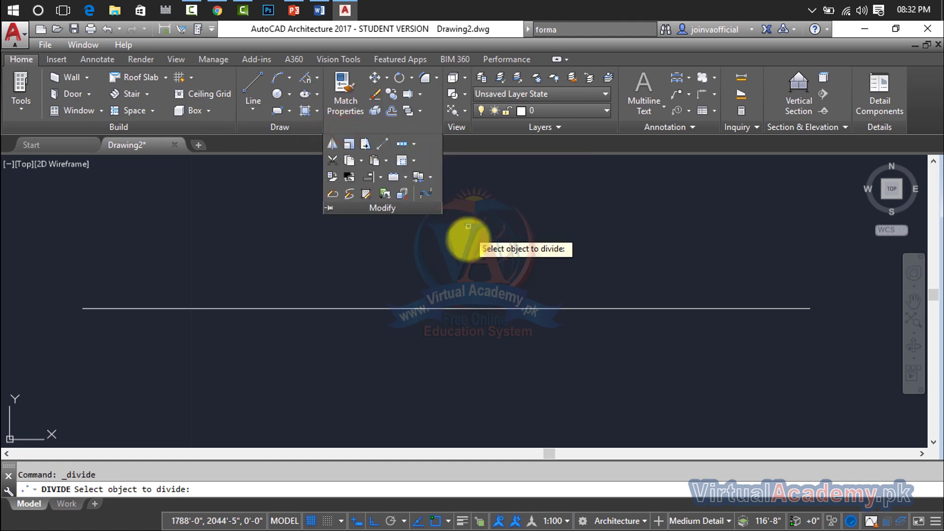
left_click(447, 317)
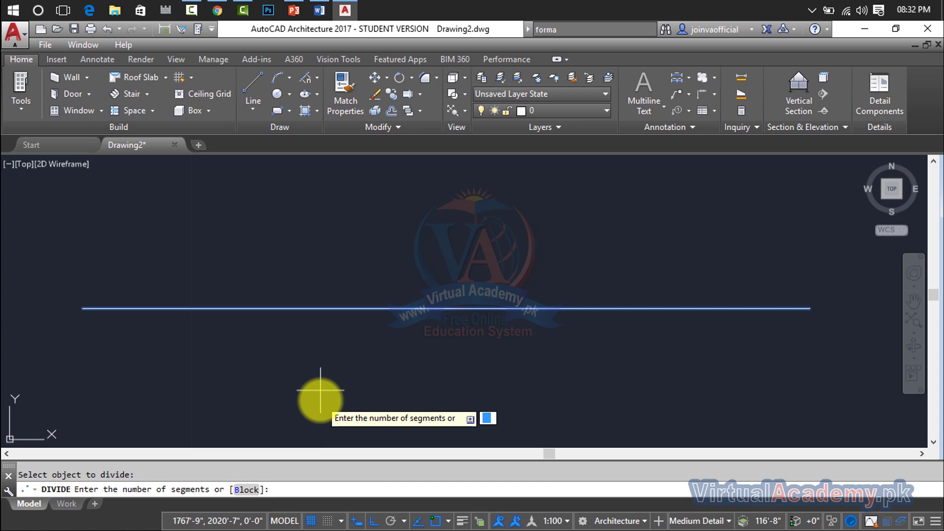
left_click(245, 490)
type("fan")
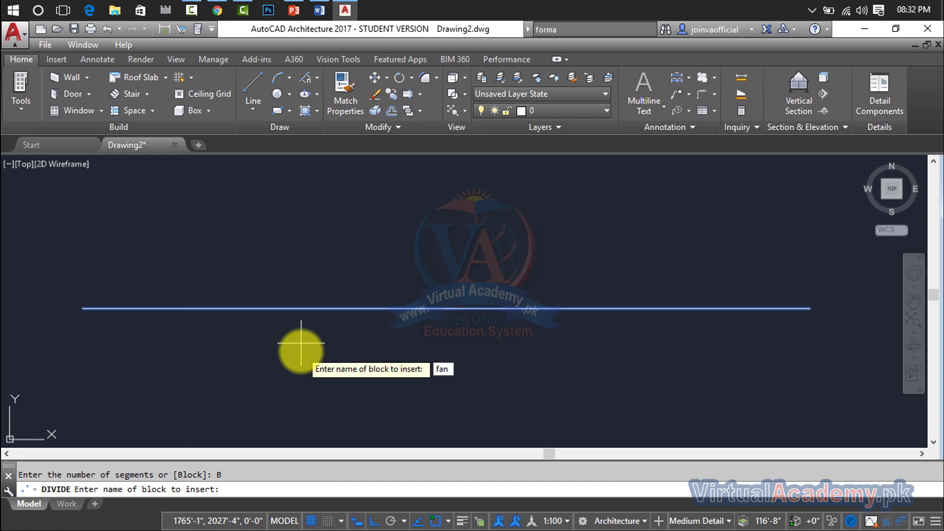
key("Return")
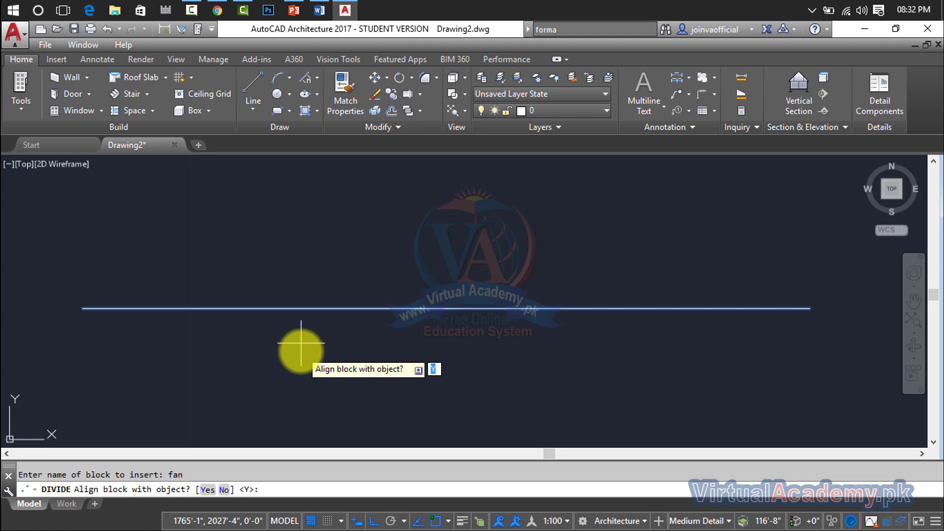
left_click(224, 490)
type("5")
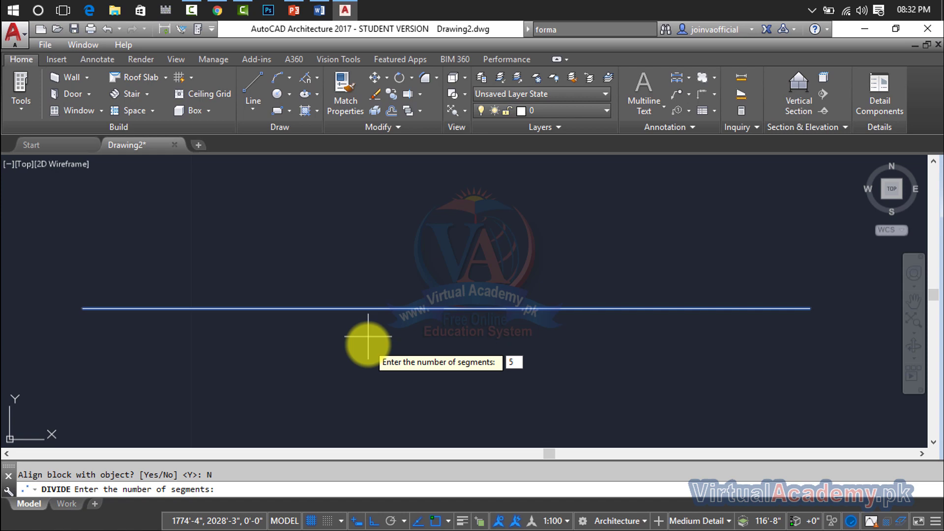
key("Return")
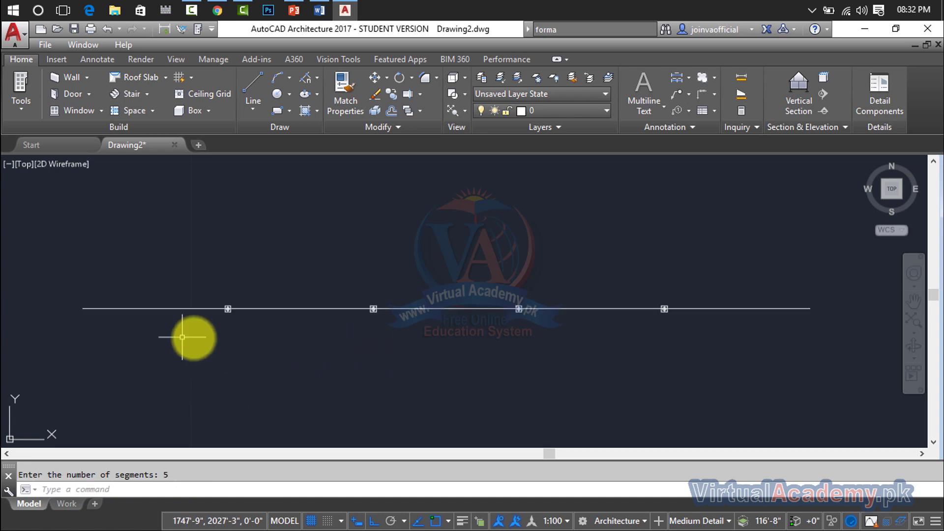
- Zoom and pan along the divided line to inspect the four placed fan blocks
scroll(222, 322, "up", 4)
scroll(221, 322, "up", 3)
scroll(246, 207, "up", 5)
scroll(258, 213, "up", 2)
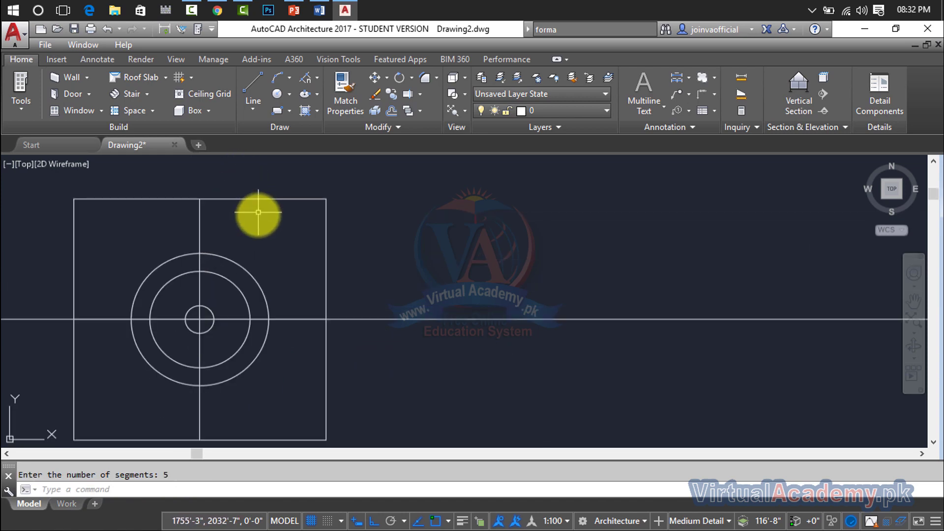
scroll(258, 212, "down", 5)
scroll(331, 233, "down", 3)
middle_click_drag(516, 246, 246, 337)
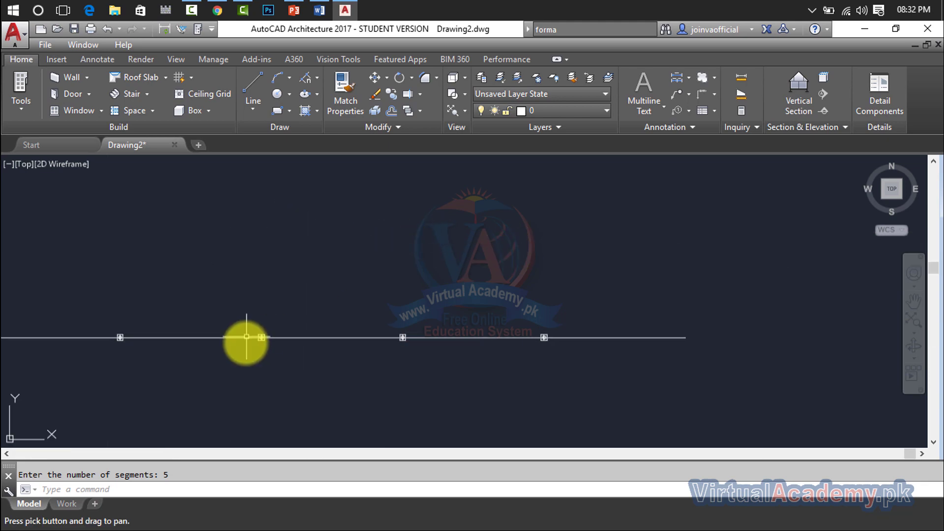
scroll(275, 334, "up", 4)
scroll(275, 335, "up", 4)
scroll(438, 353, "down", 8)
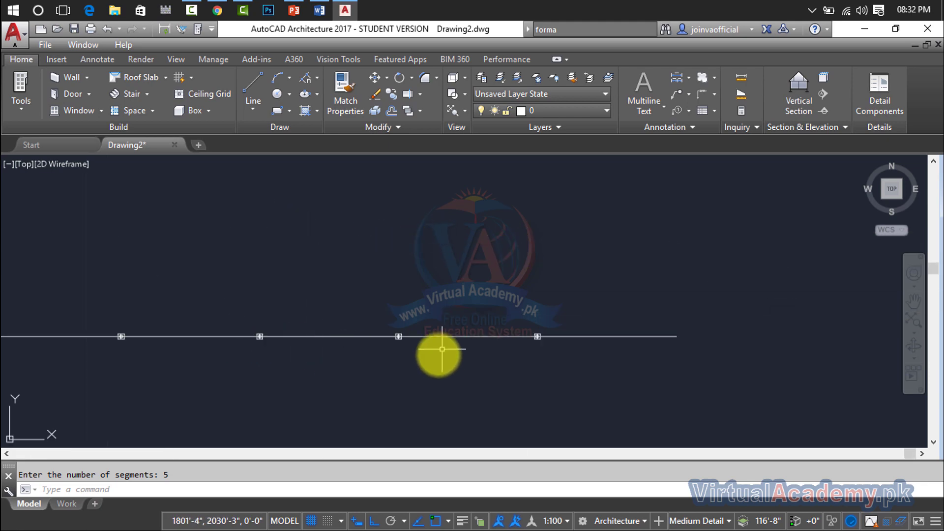
scroll(374, 329, "up", 4)
scroll(374, 327, "up", 4)
scroll(521, 342, "down", 5)
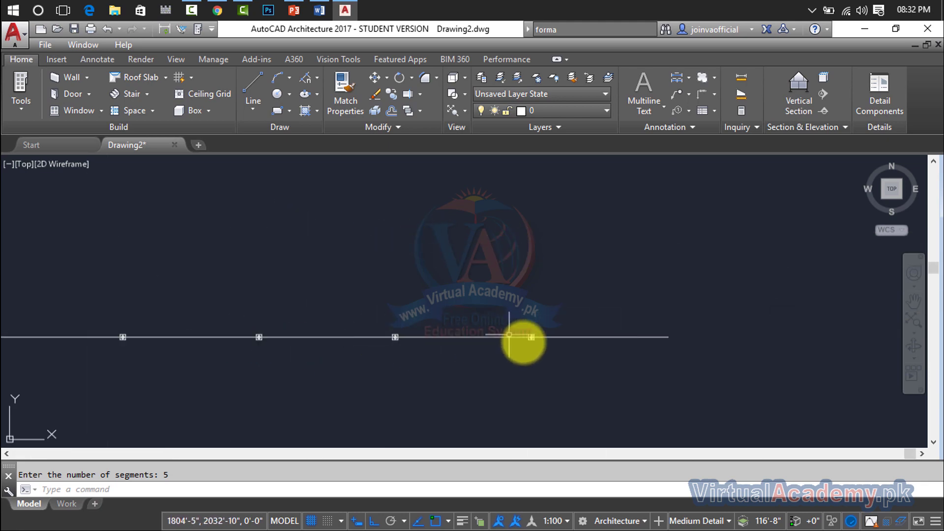
scroll(528, 338, "up", 3)
scroll(534, 329, "up", 3)
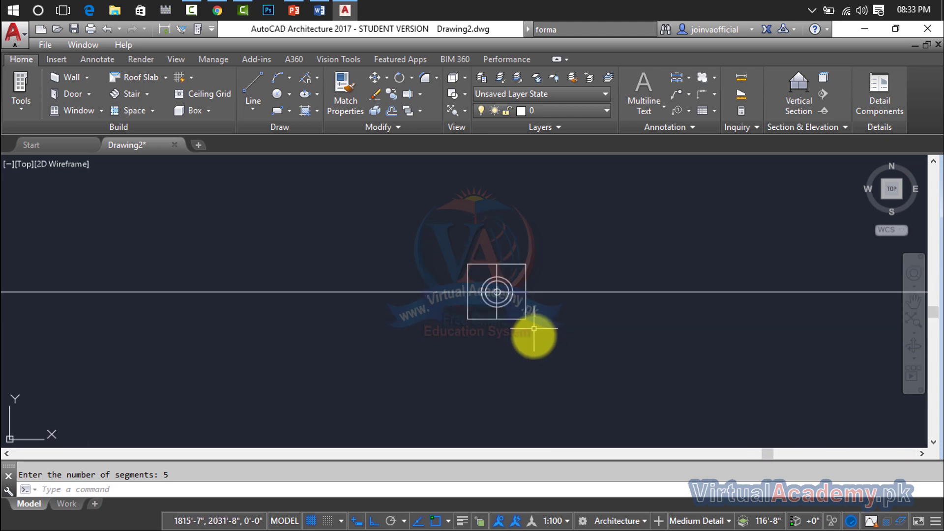
scroll(536, 332, "down", 8)
scroll(537, 333, "down", 2)
middle_click_drag(538, 332, 523, 256)
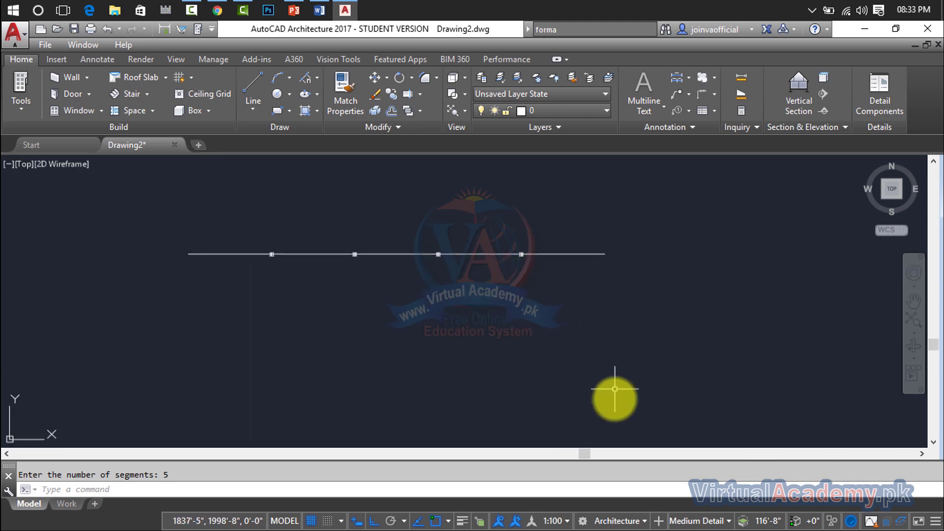
- Crossing-select the divided line and its fan blocks and delete them
left_click(724, 204)
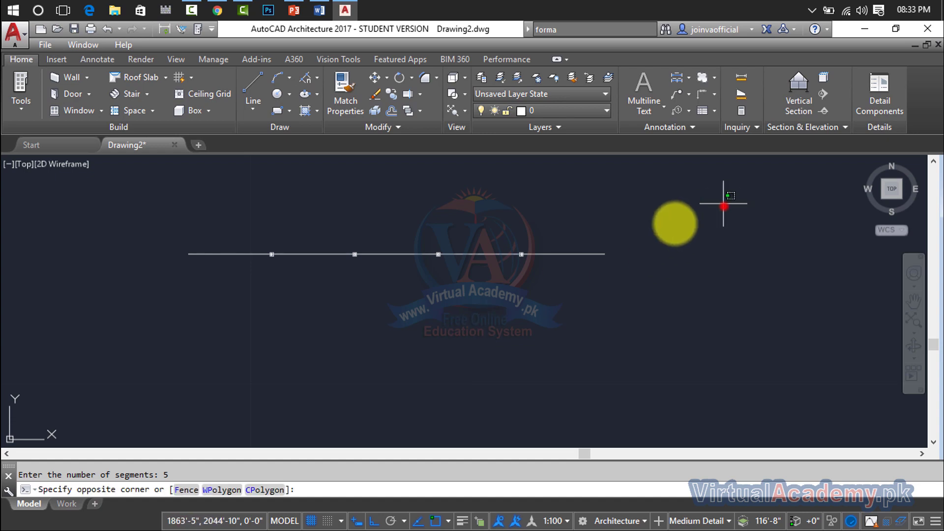
left_click(153, 341)
key("Delete")
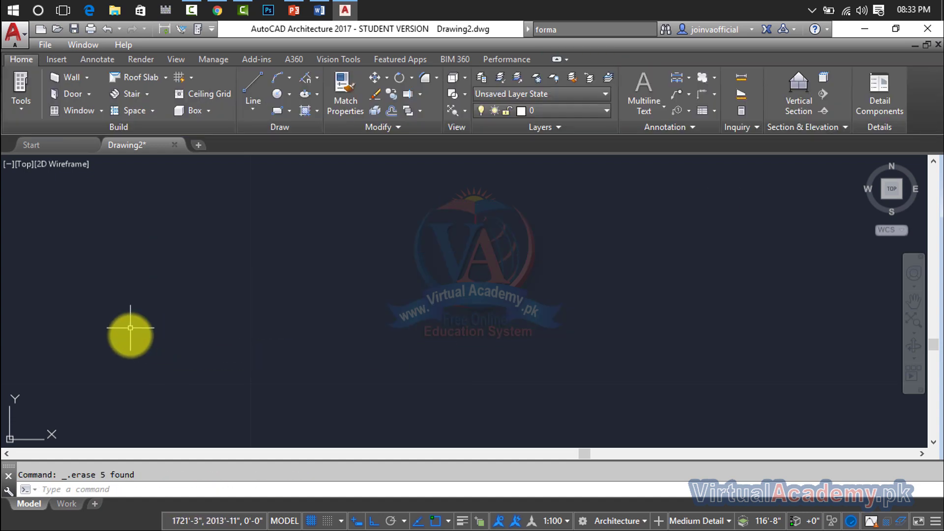
- Draw a new 20' horizontal line with the L command and center it in view
type("l")
key("Return")
left_click(159, 283)
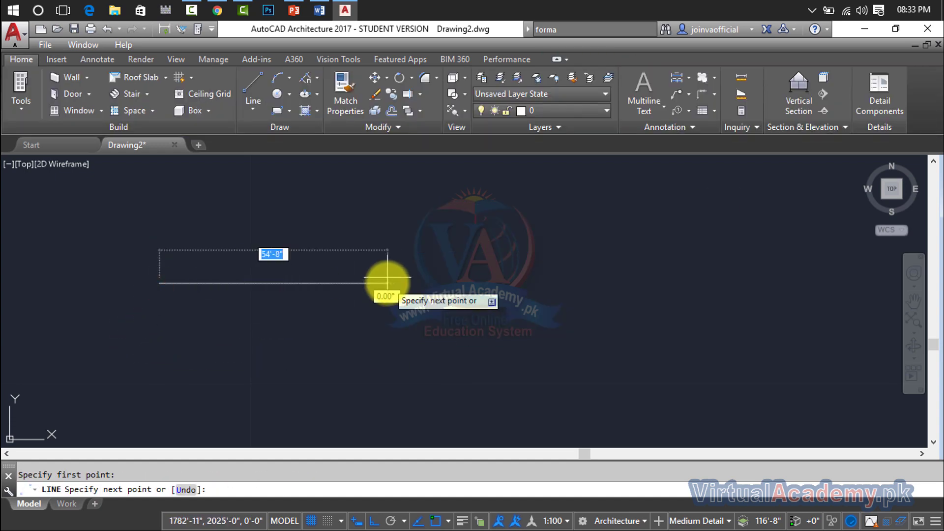
key("Return")
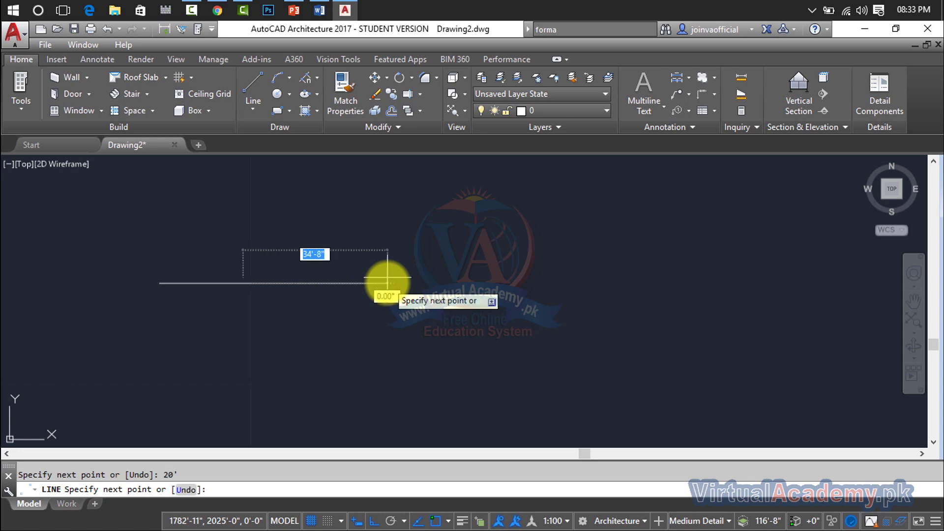
key("Escape")
scroll(178, 279, "up", 6)
middle_click_drag(295, 300, 396, 329)
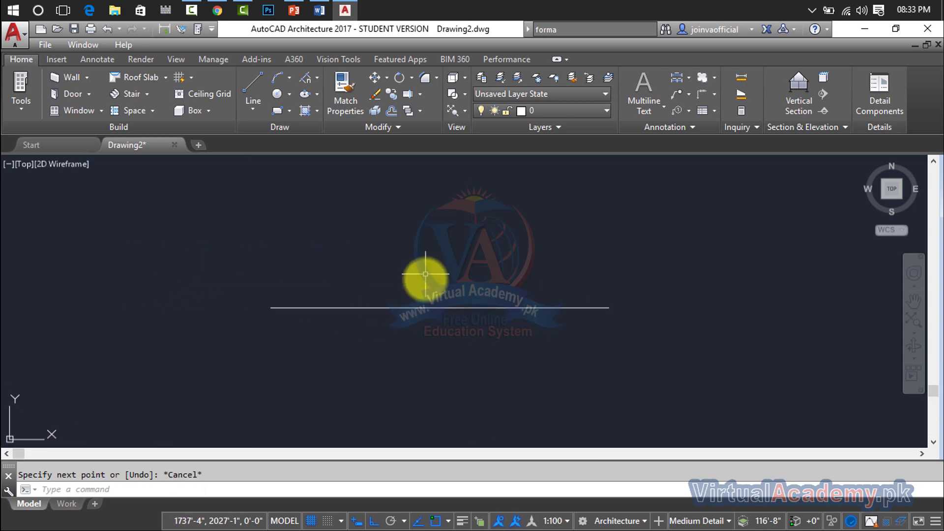
key("Escape")
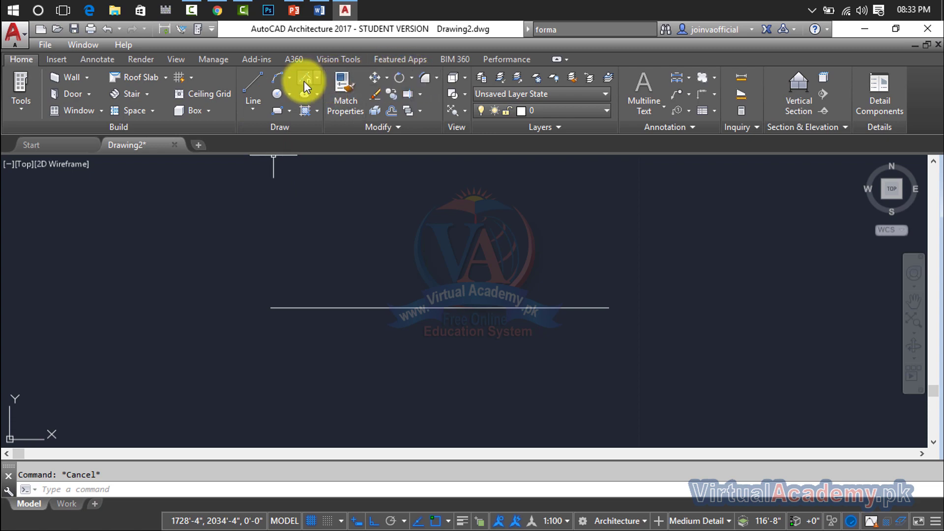
left_click(305, 76)
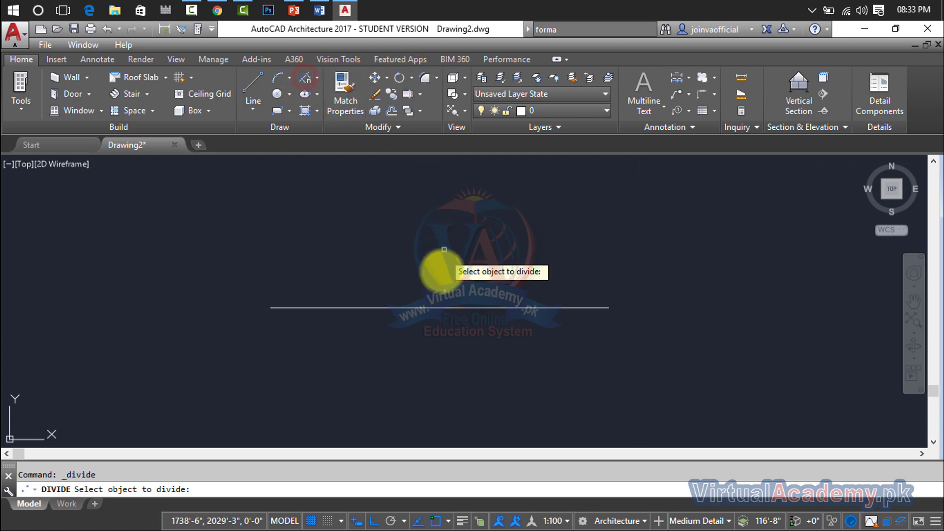
left_click(430, 316)
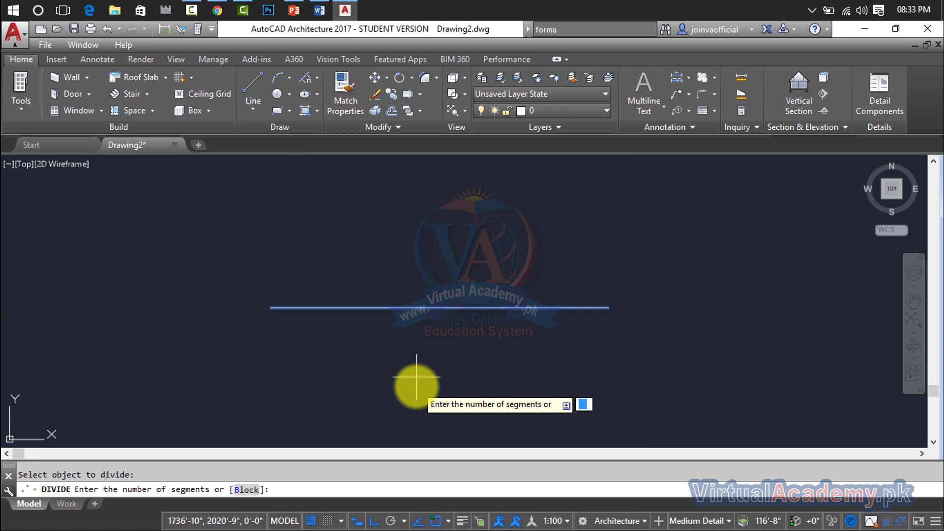
type("b")
key("Return")
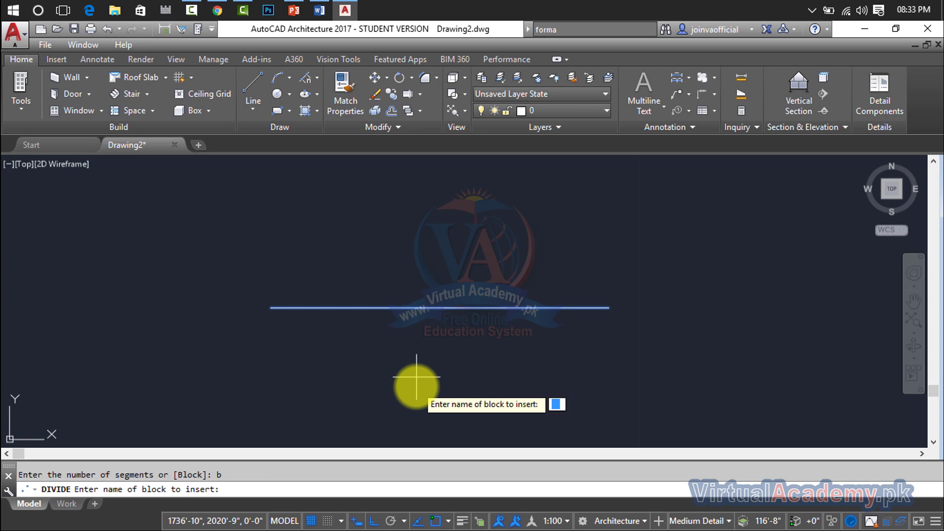
type("faan")
key("BackSpace")
key("BackSpace")
type("n")
key("Return")
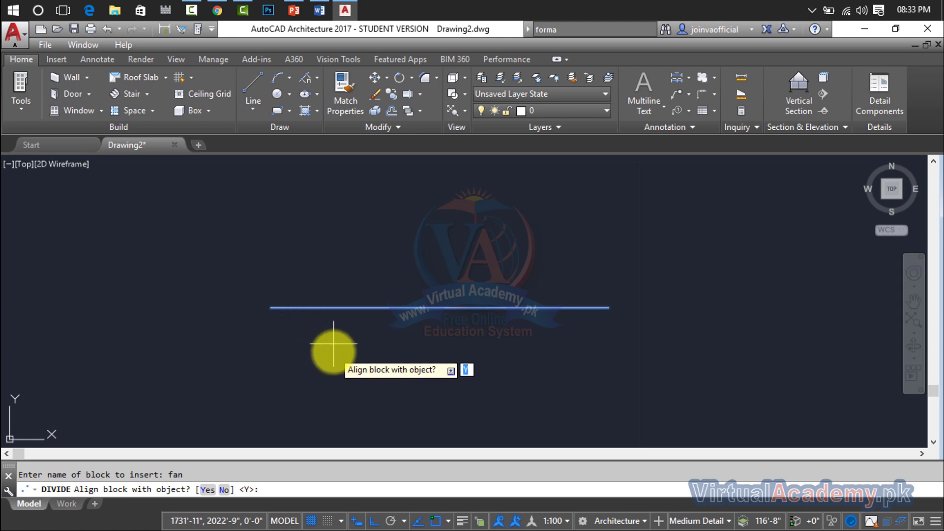
type("n")
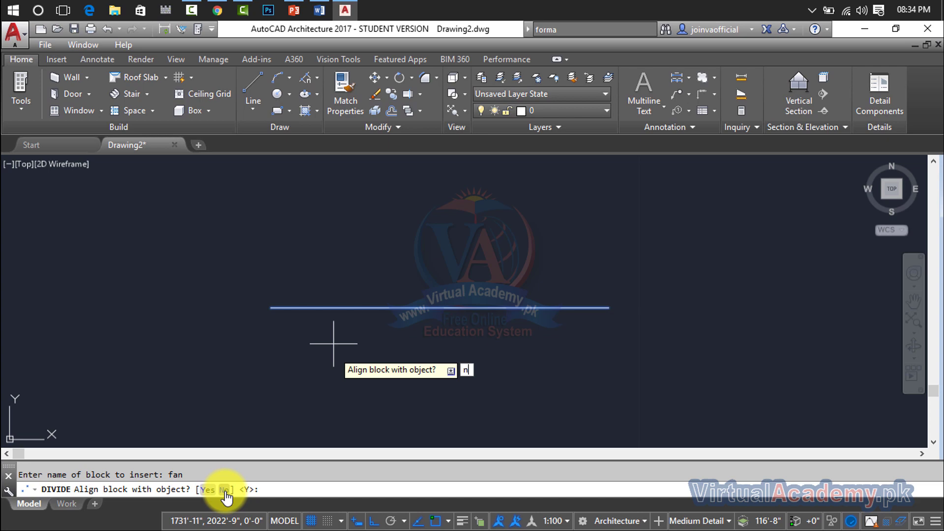
key("Escape")
middle_click_drag(345, 401, 209, 437)
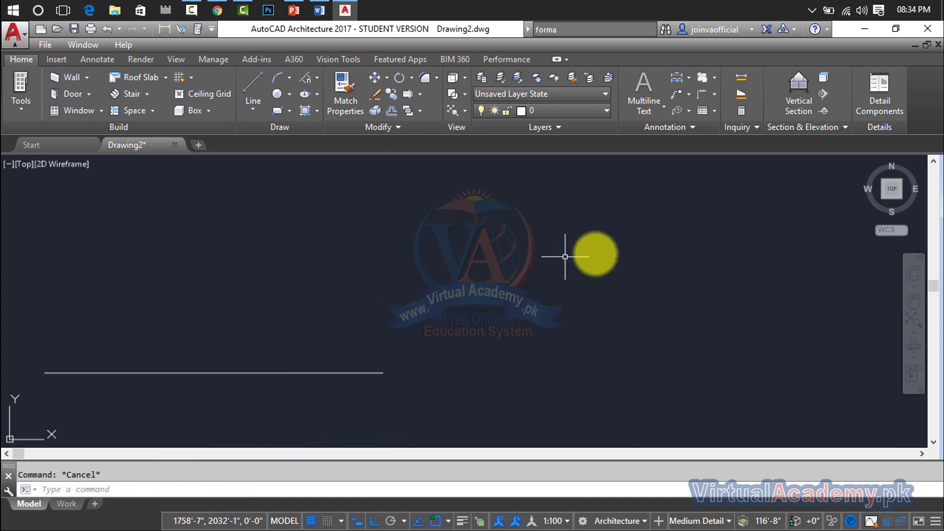
- Draw a circle centred above and right of the 20' line using the C command
type("c")
key("Return")
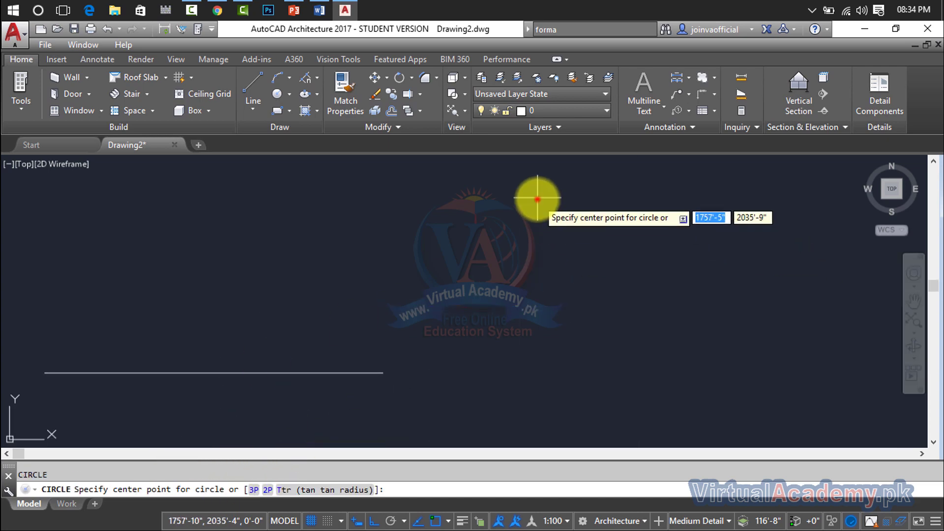
left_click(538, 196)
left_click(696, 333)
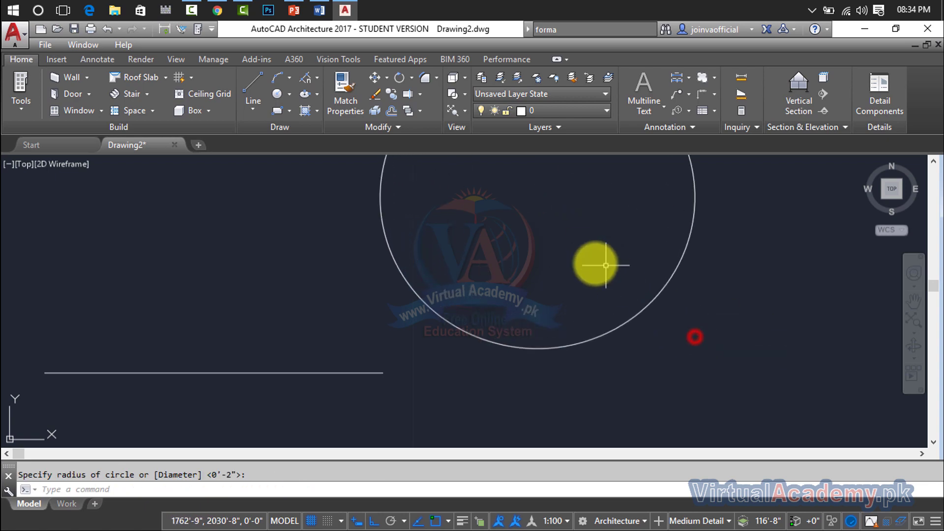
scroll(656, 345, "down", 3)
middle_click_drag(657, 348, 573, 361)
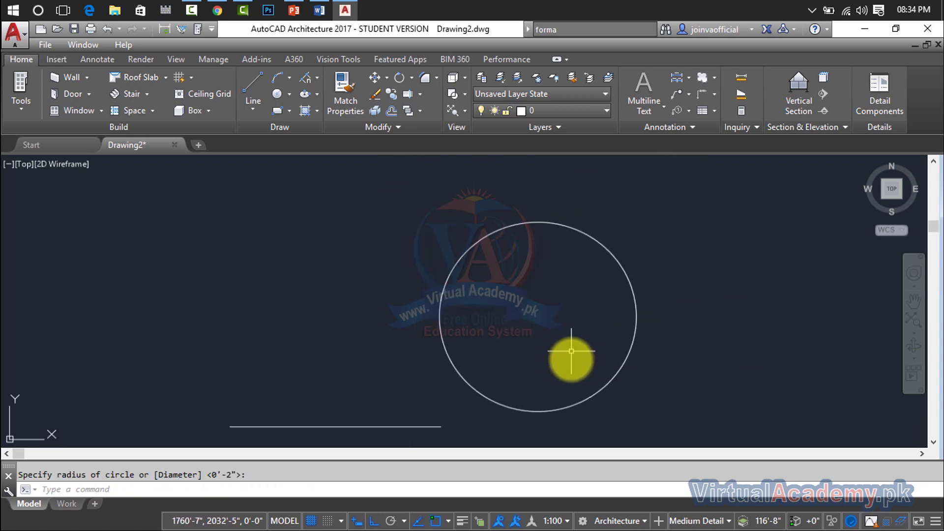
key("Escape")
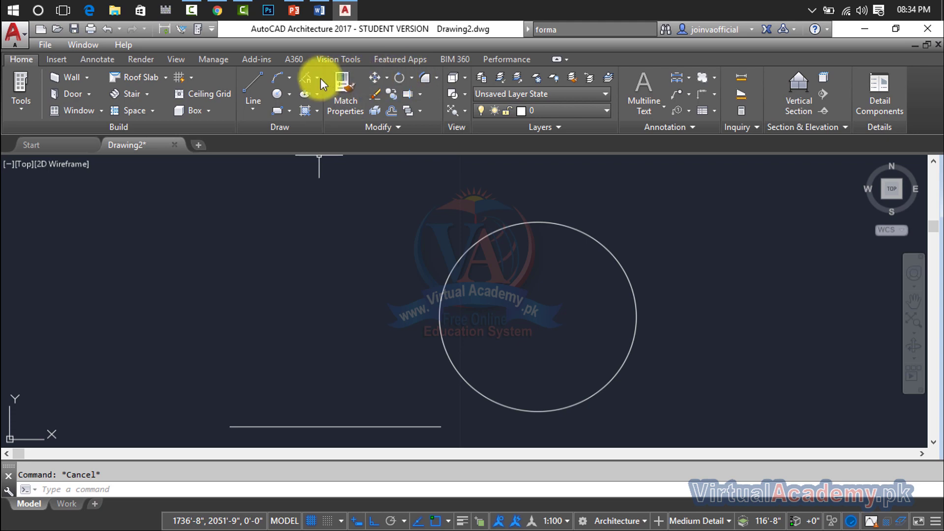
left_click(305, 77)
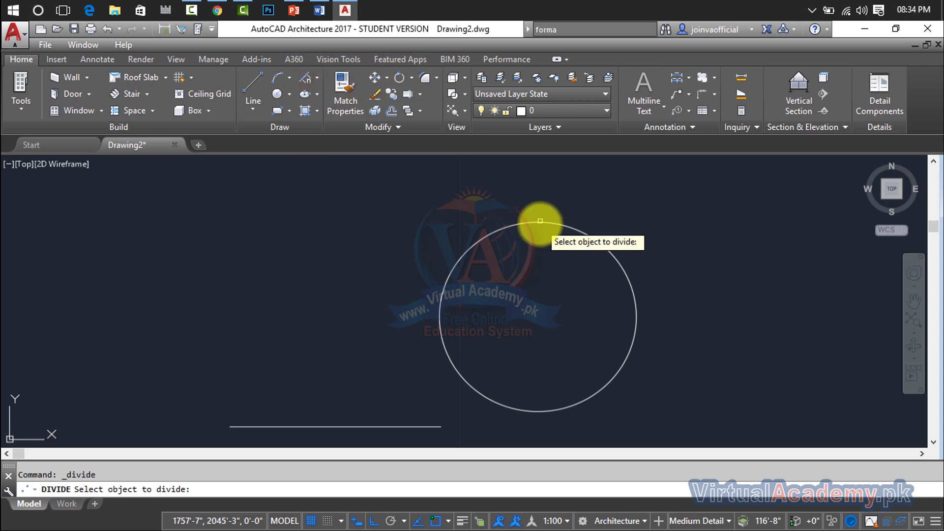
- Divide the circle into 5 segments, inserting the fan block aligned at each point
left_click(540, 220)
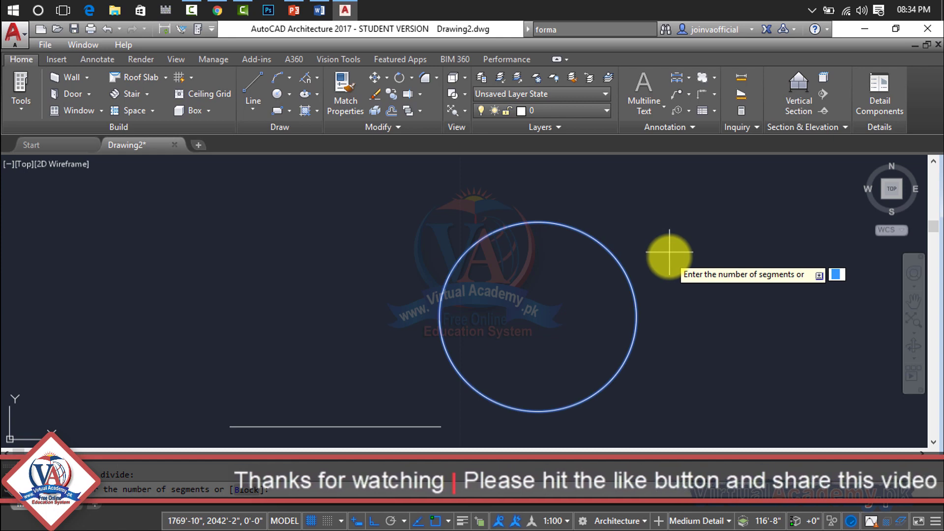
type("b")
key("Return")
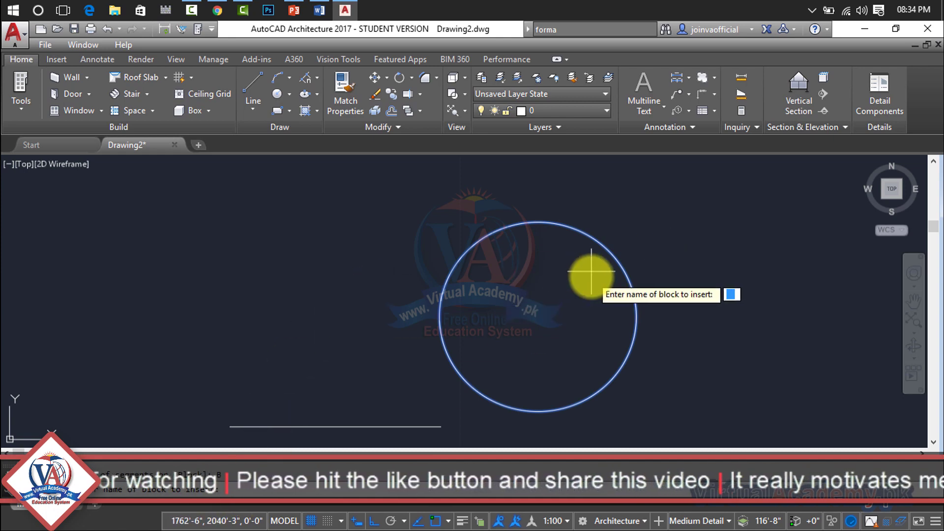
type("fan")
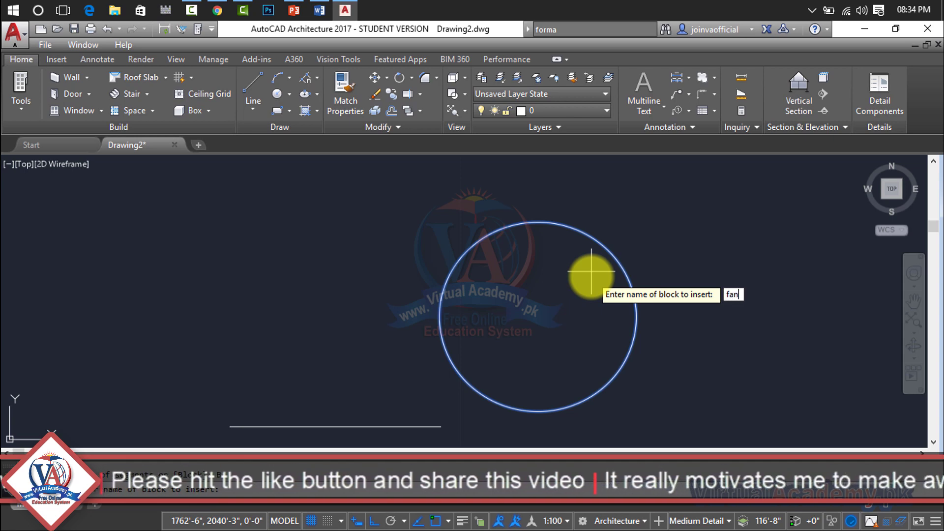
key("Return")
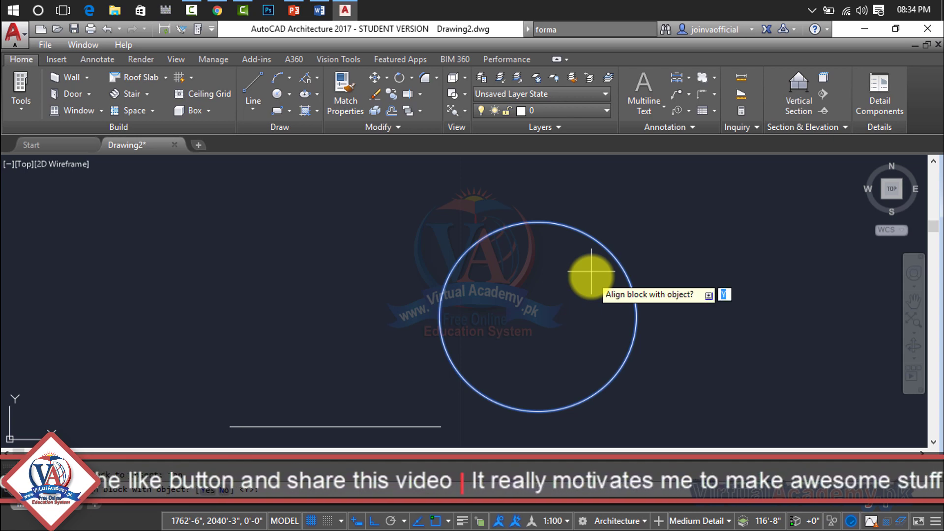
key("Return")
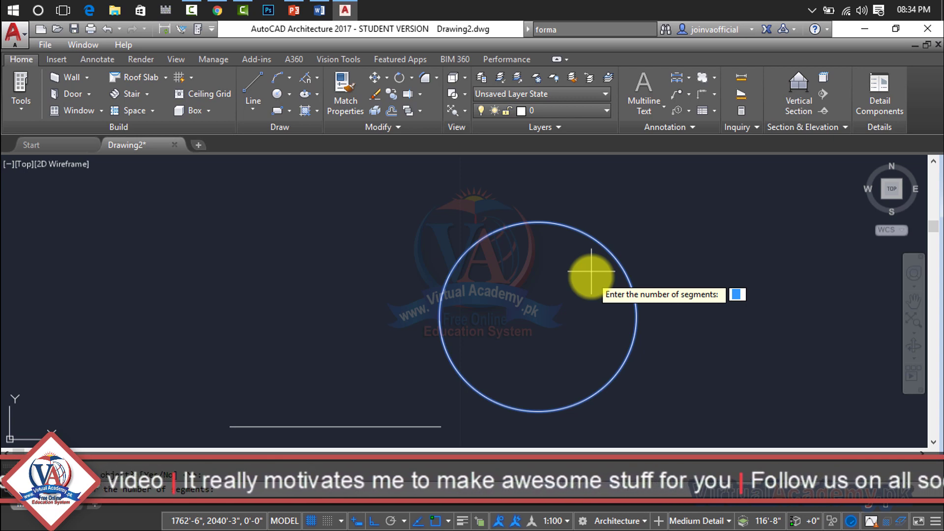
type("5")
key("Return")
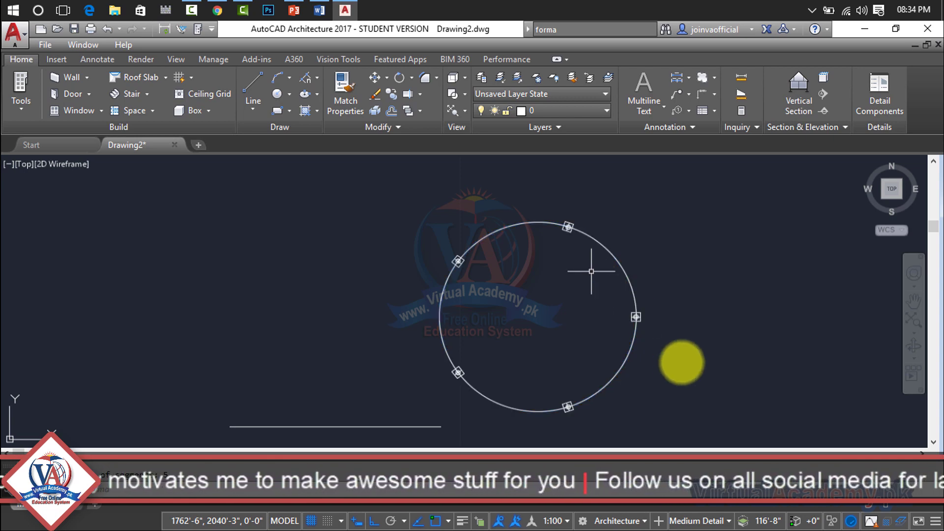
- Zoom and pan to re-centre the circle and line in view
scroll(578, 230, "up", 2)
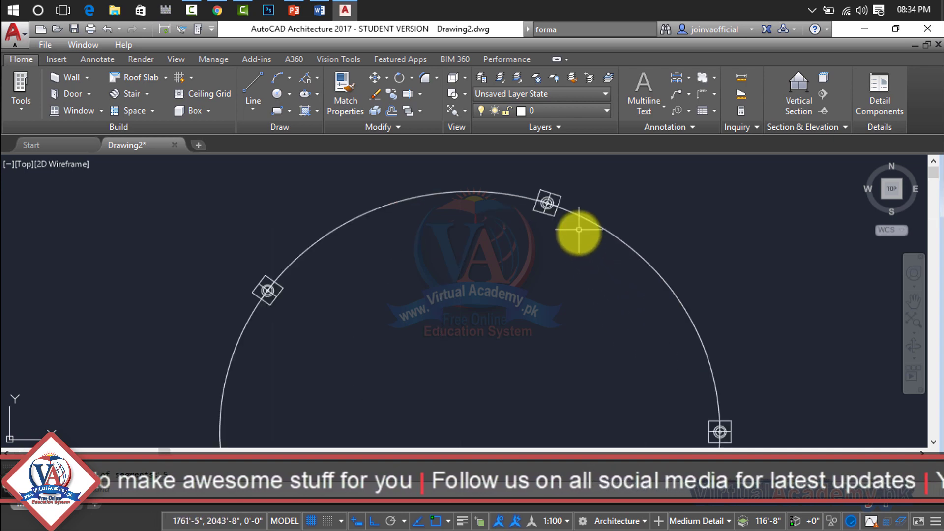
scroll(575, 228, "up", 2)
scroll(507, 211, "up", 2)
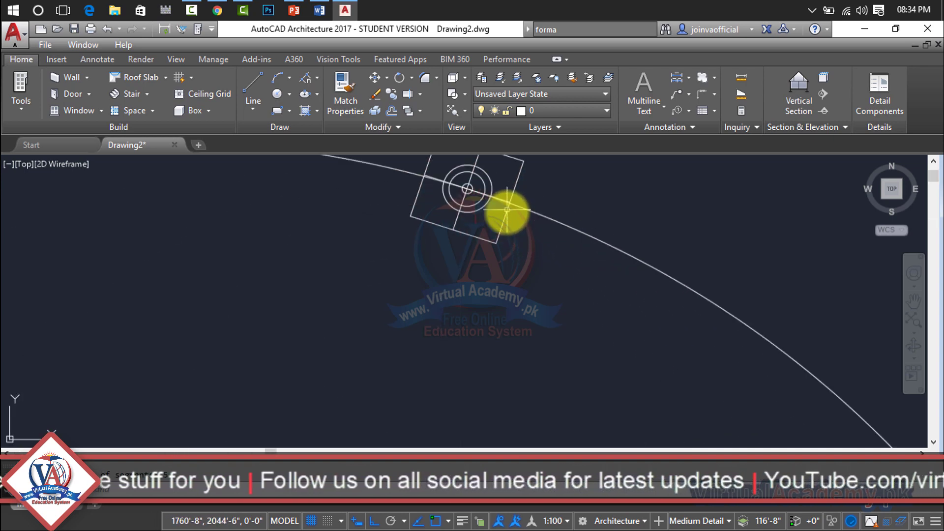
scroll(505, 217, "down", 6)
scroll(543, 338, "up", 3)
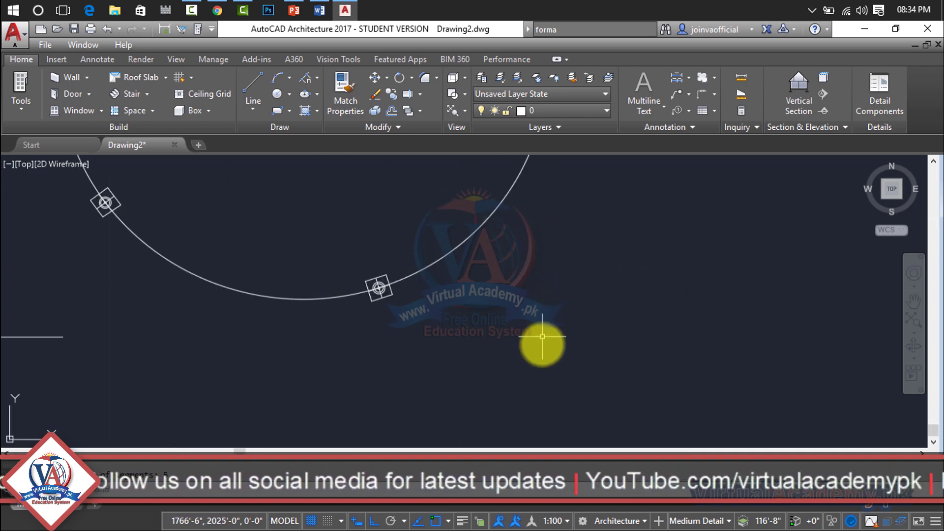
scroll(543, 337, "down", 3)
mouse_move(543, 337)
middle_mouse_down()
mouse_move(510, 354)
mouse_move(433, 314)
middle_mouse_up()
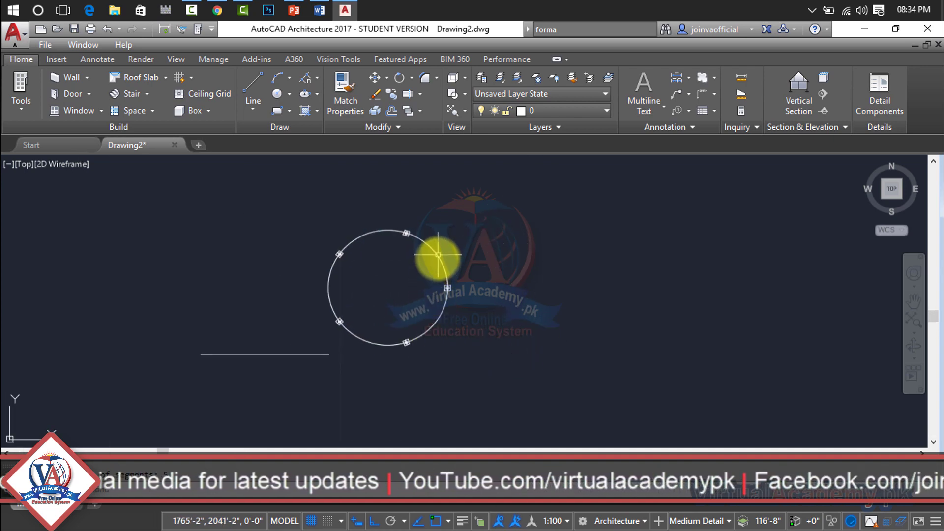
- Undo the aligned fan blocks and redivide the circle into 5 with non-aligned fan blocks
key("ctrl+z")
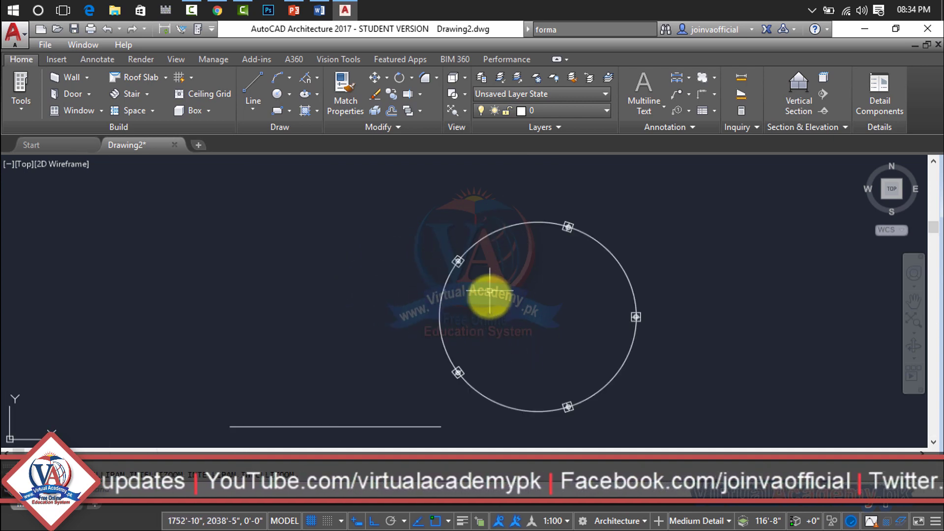
key("ctrl+z")
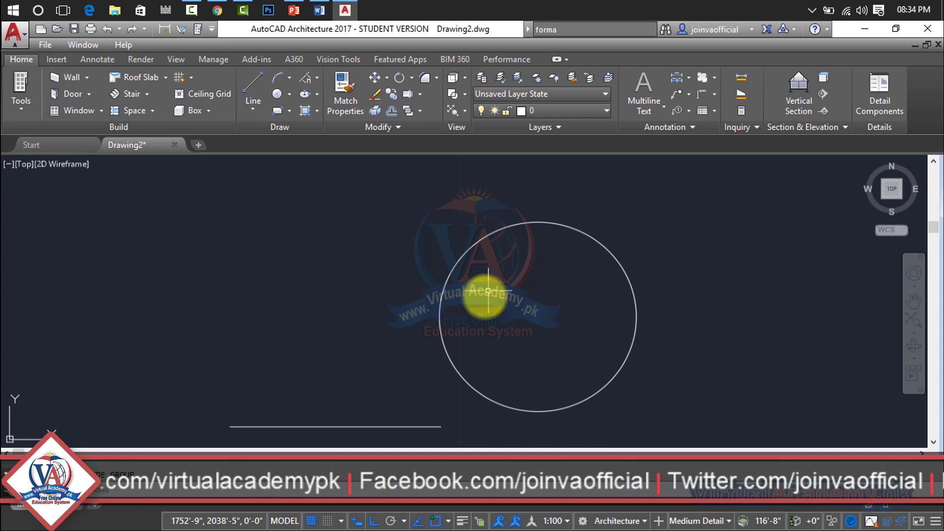
left_click(309, 80)
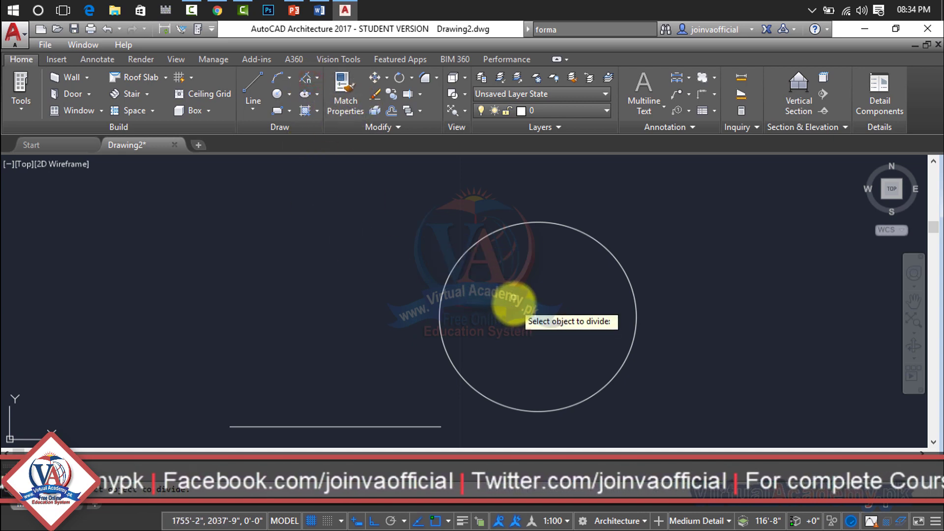
left_click(488, 240)
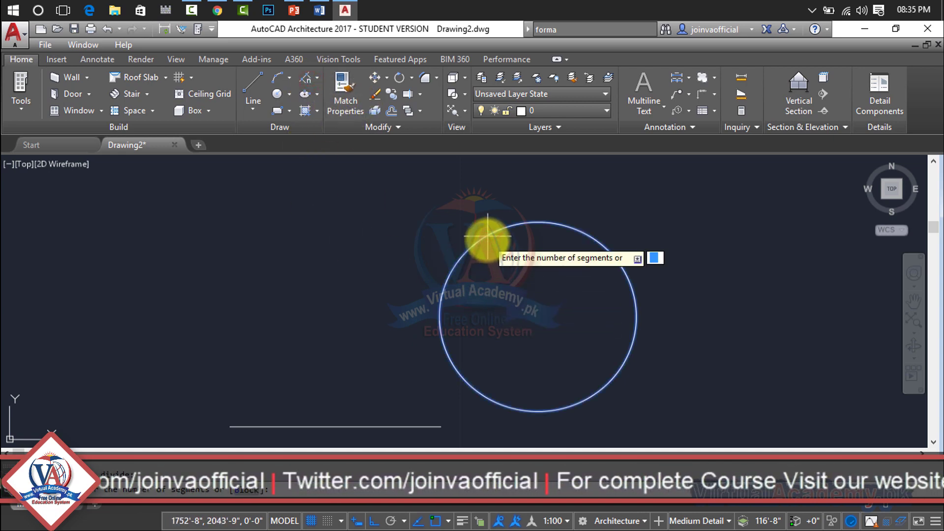
type("b")
key("Return")
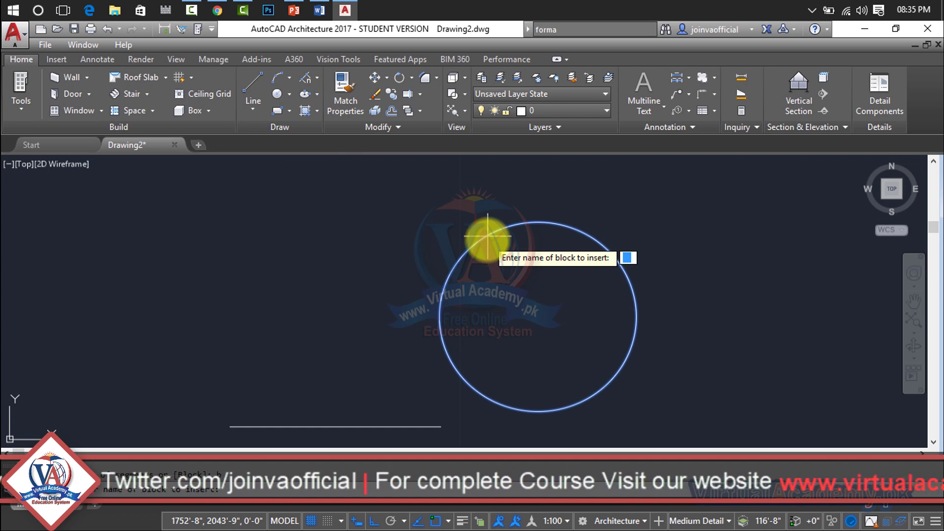
type("fan")
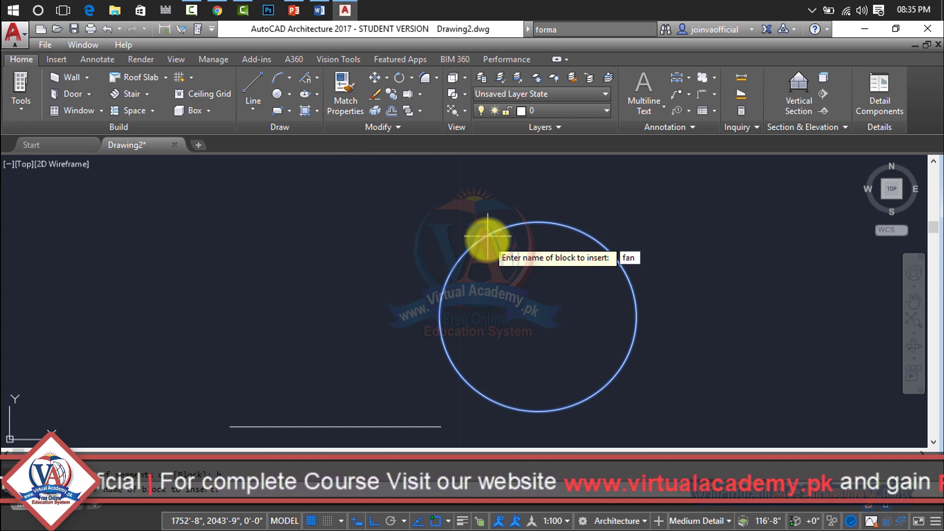
key("Return")
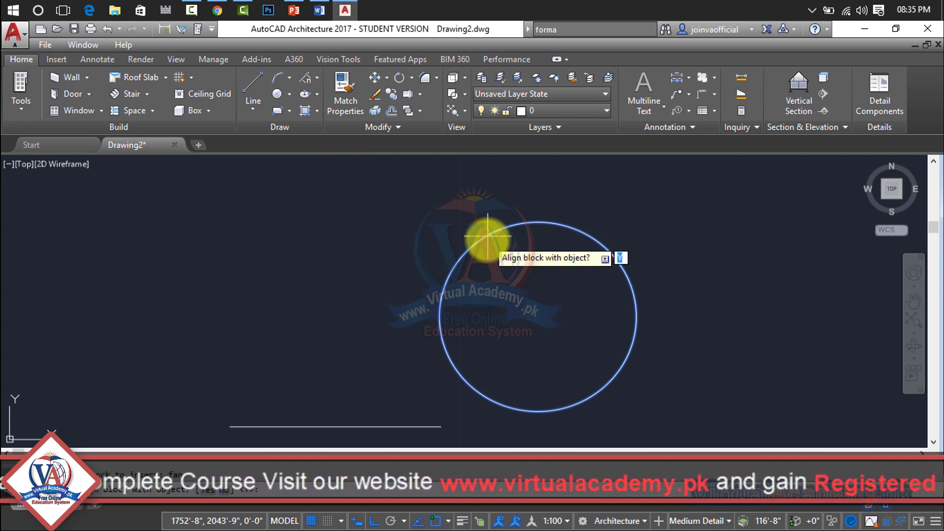
type("n")
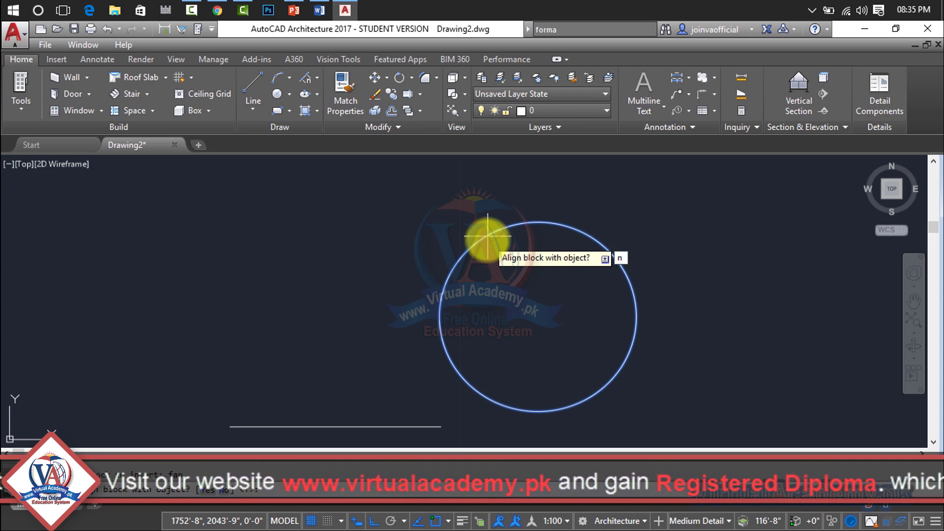
key("Return")
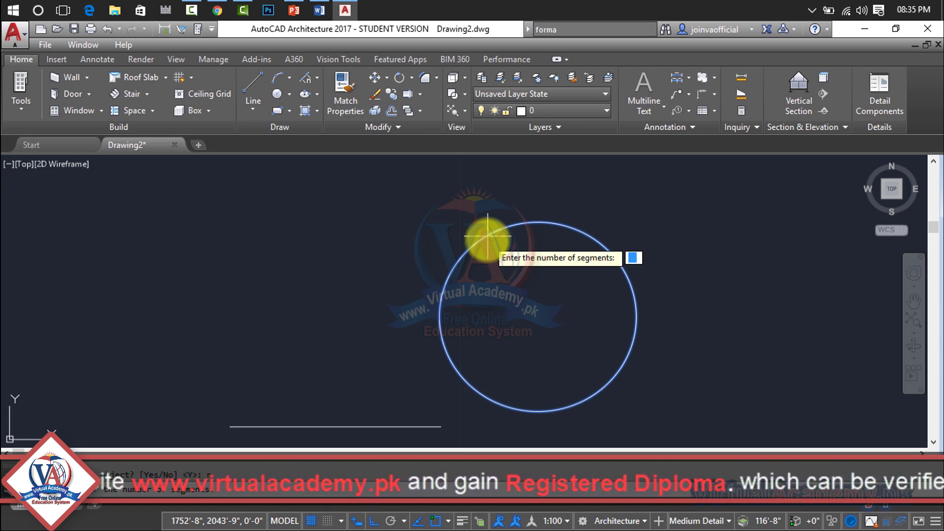
type("5")
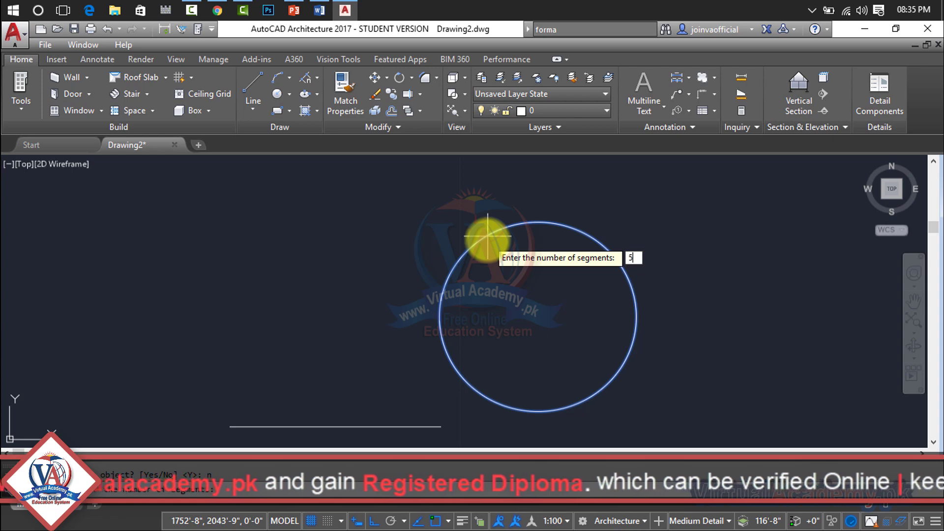
key("Return")
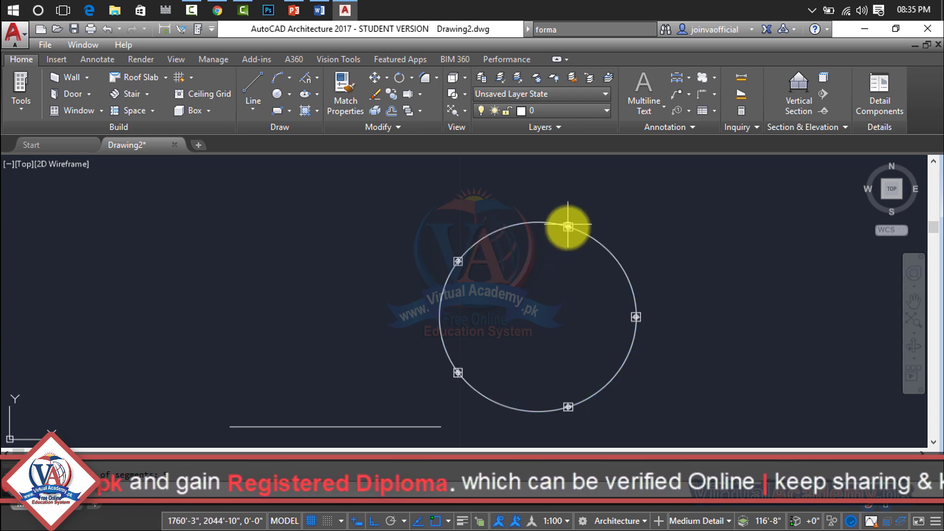
- Zoom and pan to inspect the divided circle and bring the line into view
scroll(571, 219, "up", 2)
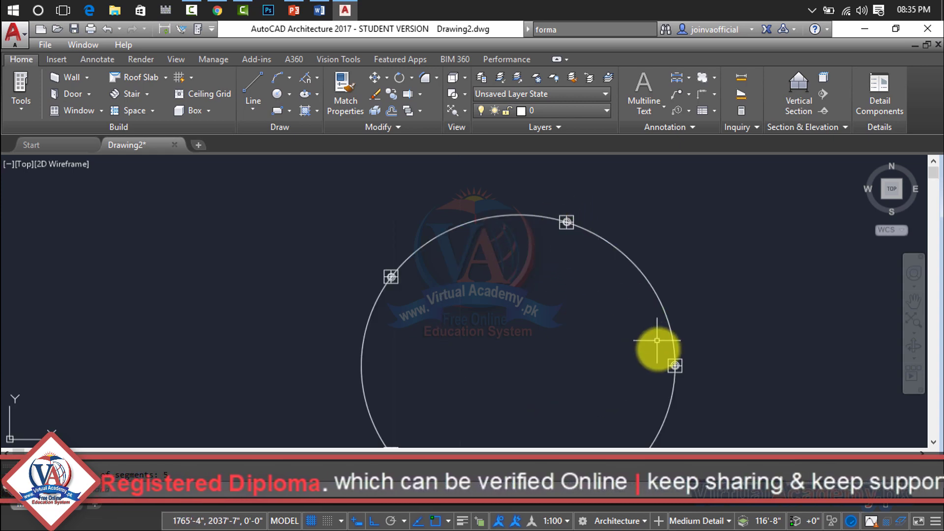
scroll(415, 354, "down", 2)
scroll(482, 356, "down", 4)
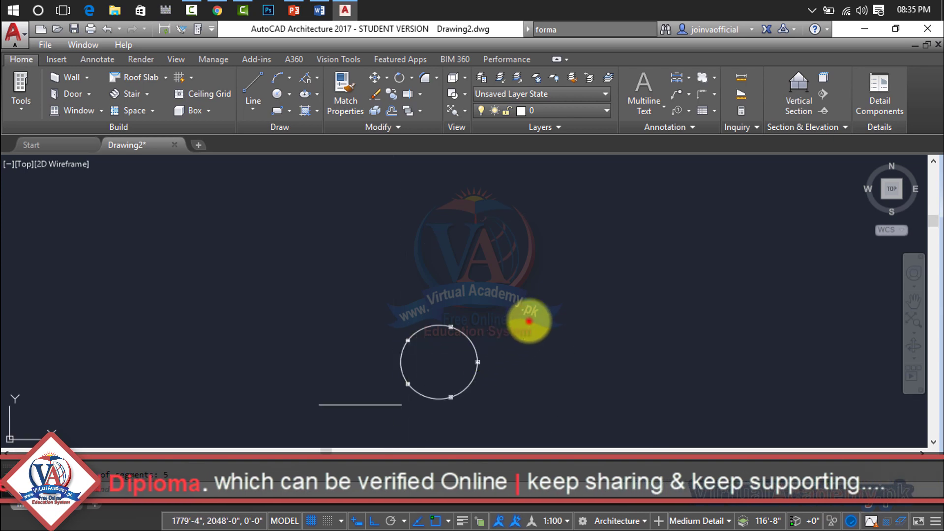
left_click(529, 314)
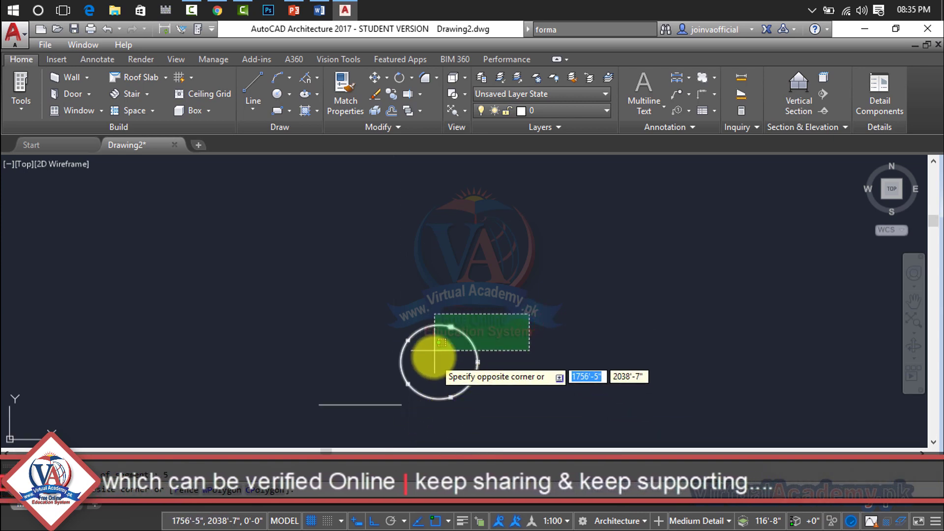
key("Escape")
scroll(436, 341, "up", 4)
scroll(435, 341, "up", 2)
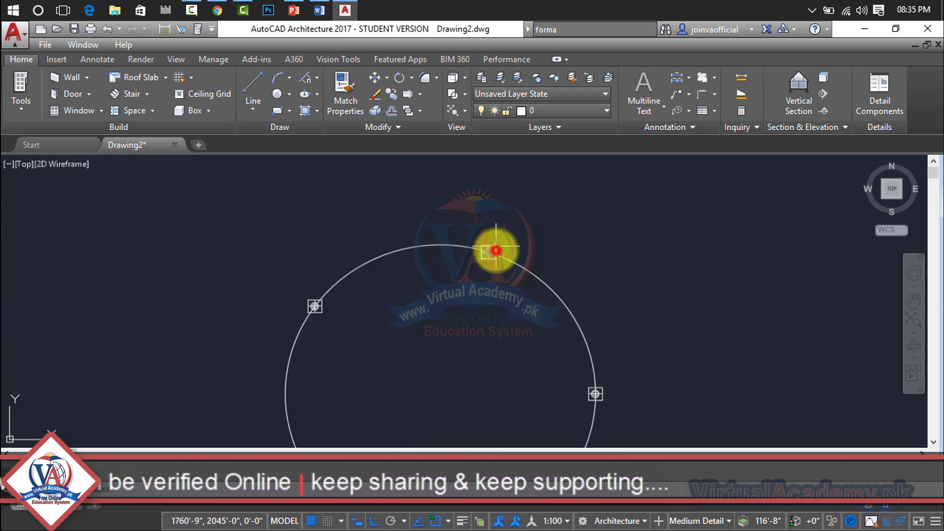
scroll(496, 246, "down", 5)
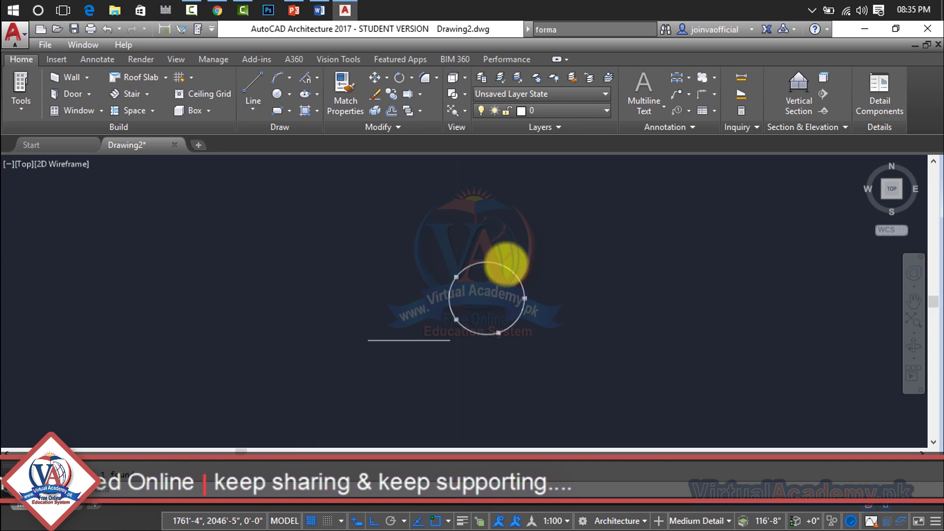
middle_click_drag(505, 263, 638, 239)
scroll(566, 283, "up", 4)
middle_click_drag(565, 284, 428, 337)
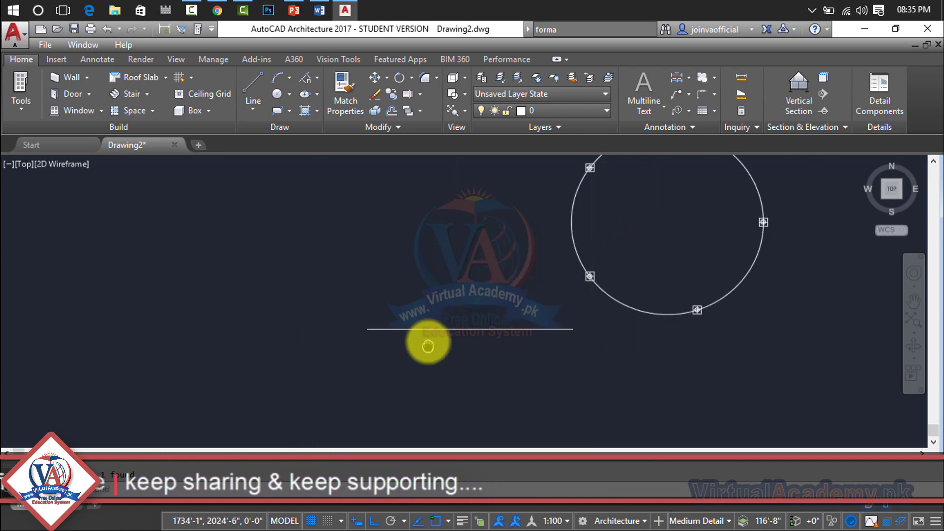
scroll(445, 328, "up", 4)
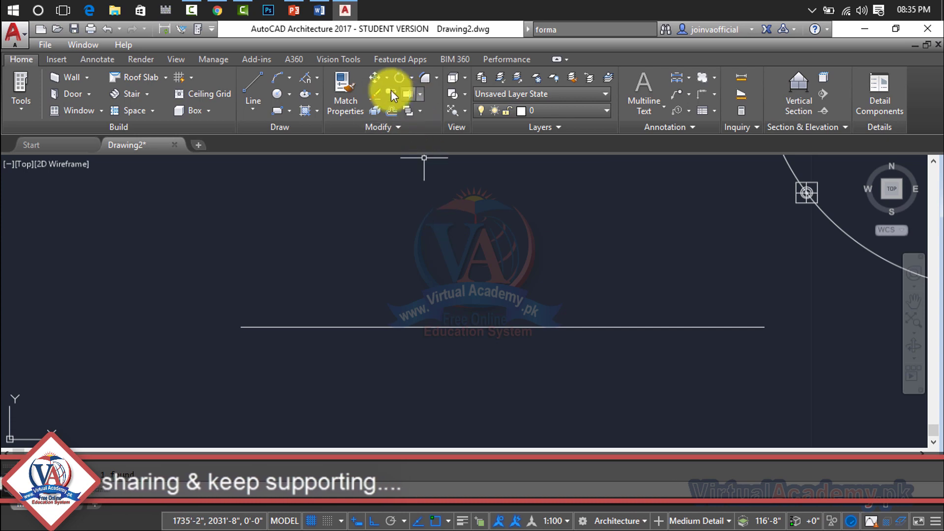
- Measure along the horizontal line, placing aligned fan blocks every 4'
left_click(315, 79)
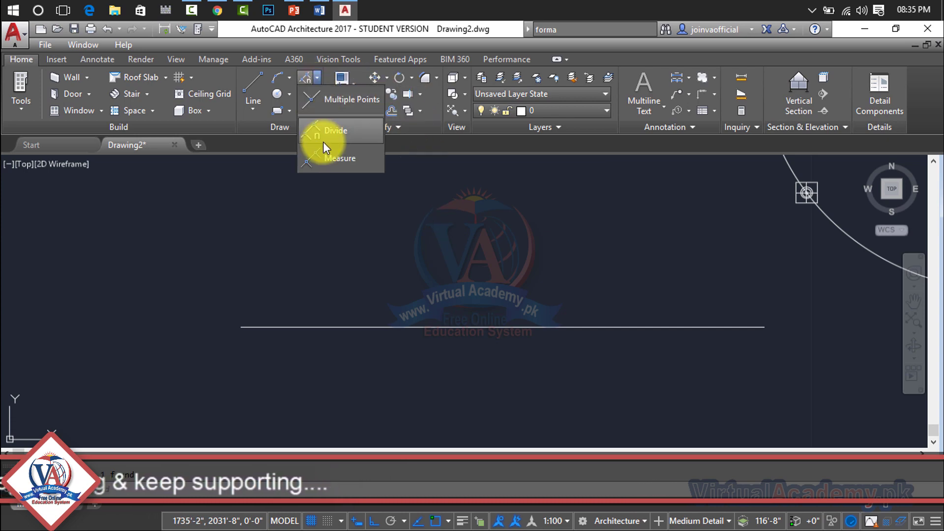
left_click(323, 158)
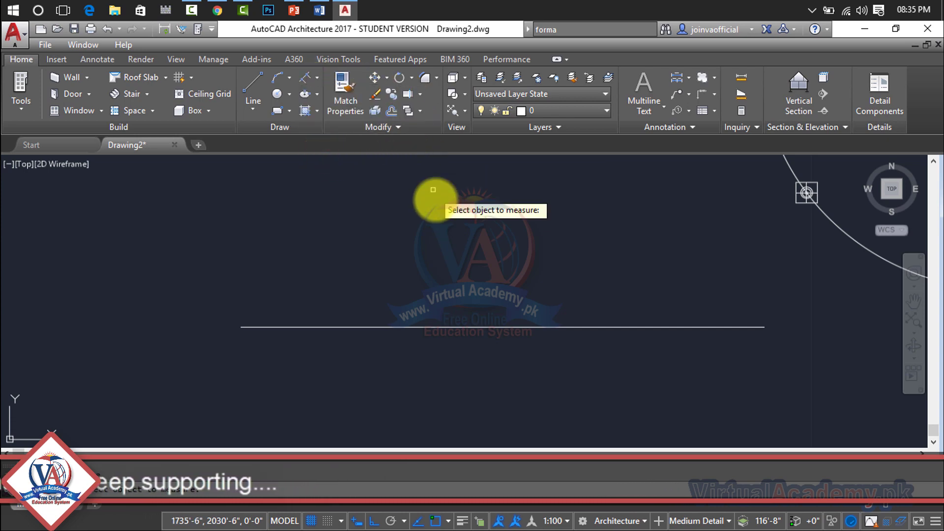
left_click(473, 327)
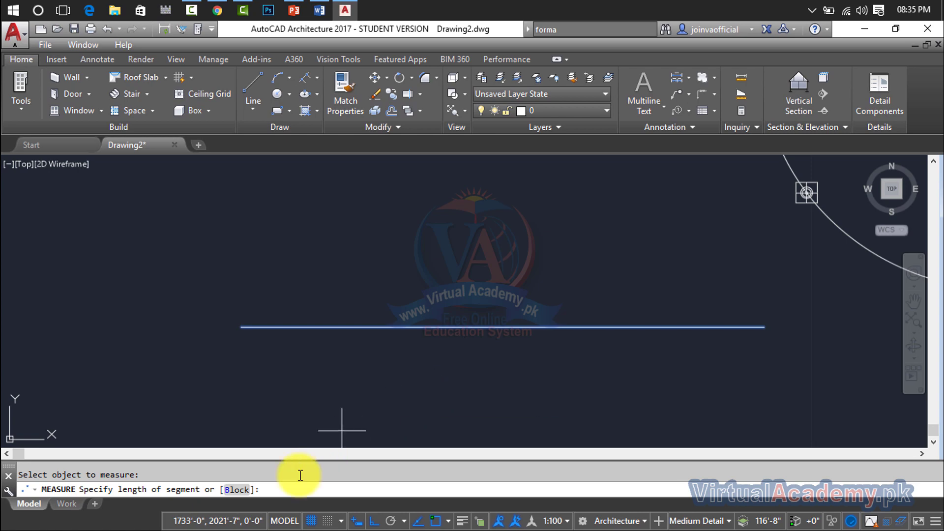
left_click(236, 489)
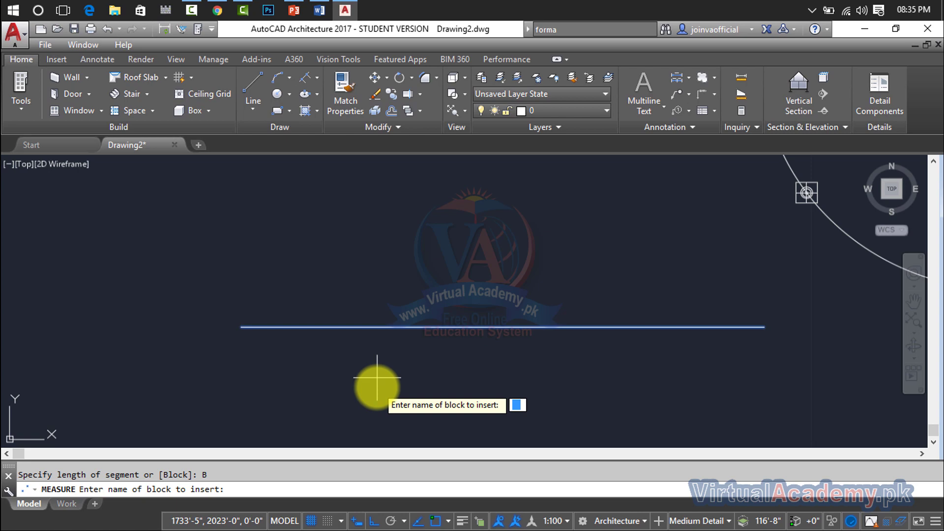
type("bc")
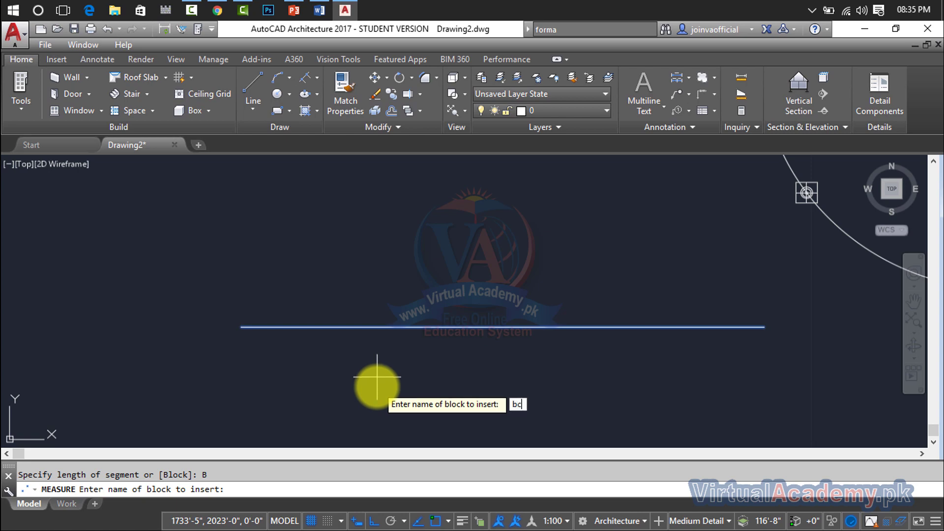
key("BackSpace")
key("BackSpace")
type("fan")
key("Return")
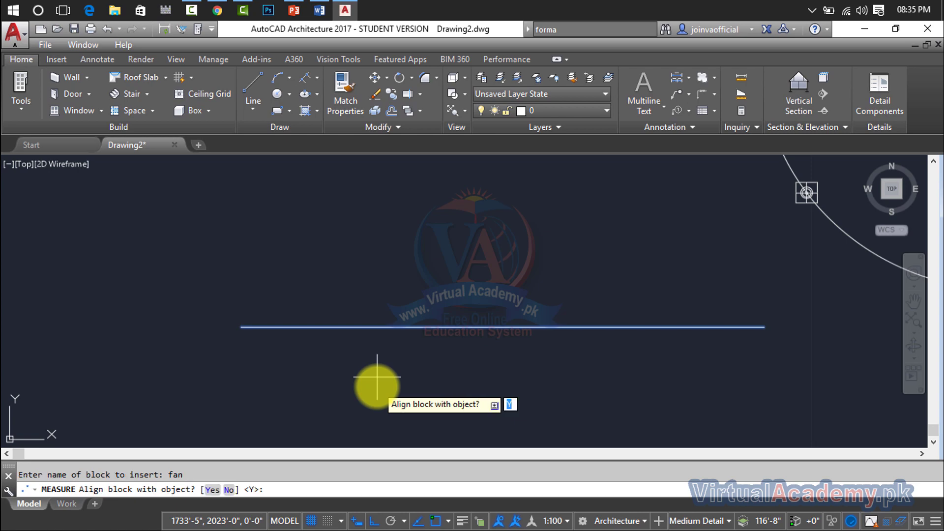
key("Return")
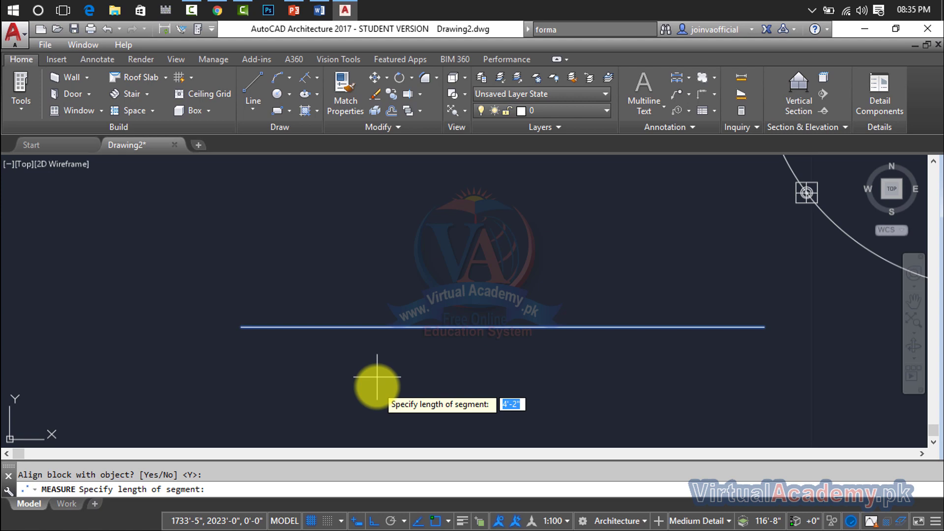
type("4'")
key("Return")
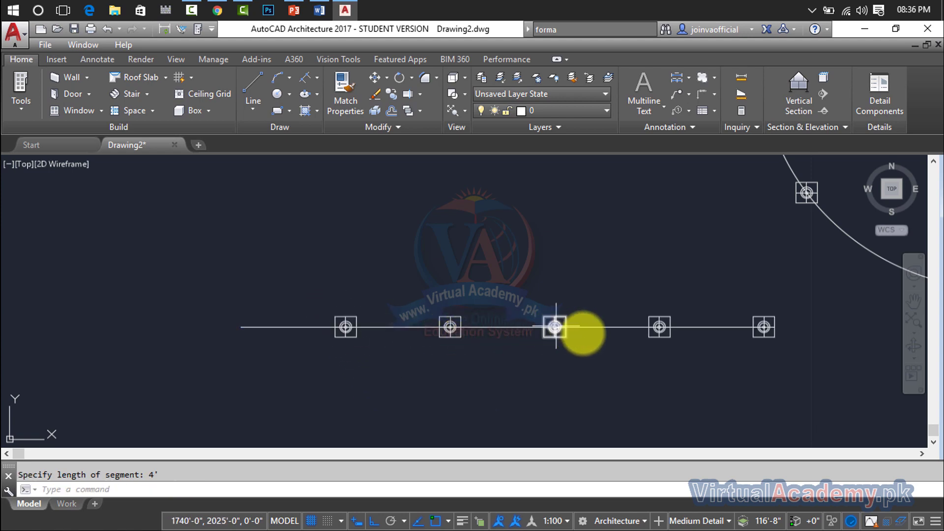
scroll(767, 328, "down", 5)
- Crossing-select the circle, line and all fan blocks and delete them
middle_click_drag(779, 331, 371, 343)
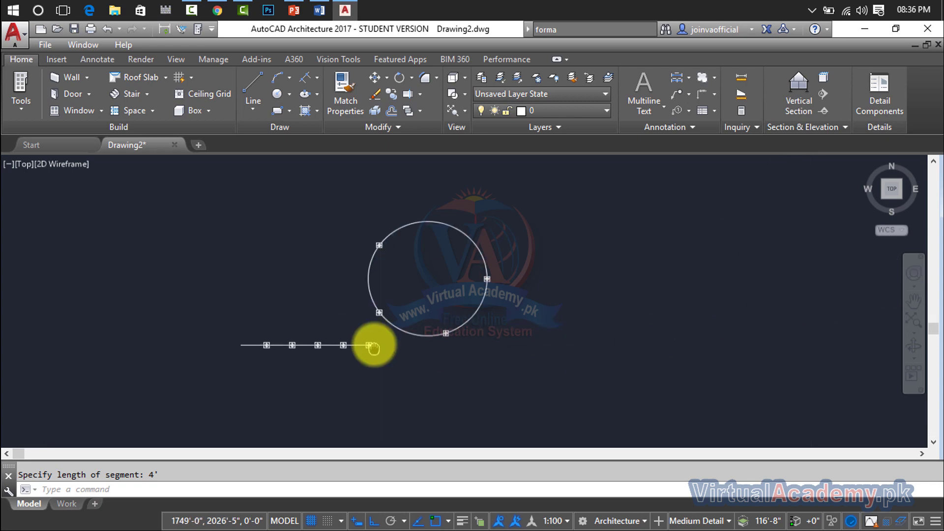
left_click(582, 217)
left_click(178, 394)
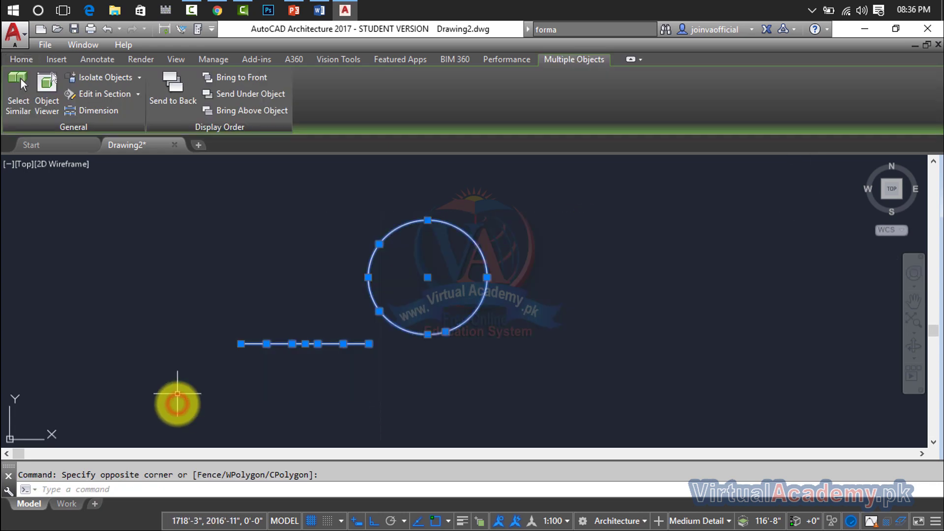
key("Delete")
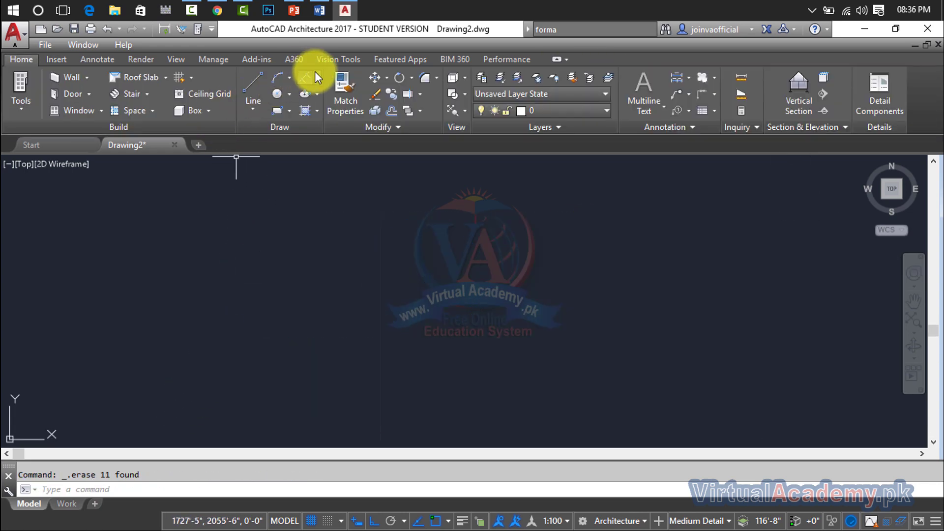
- Open and dismiss the Point dropdown, then cancel the stray selection
left_click(317, 76)
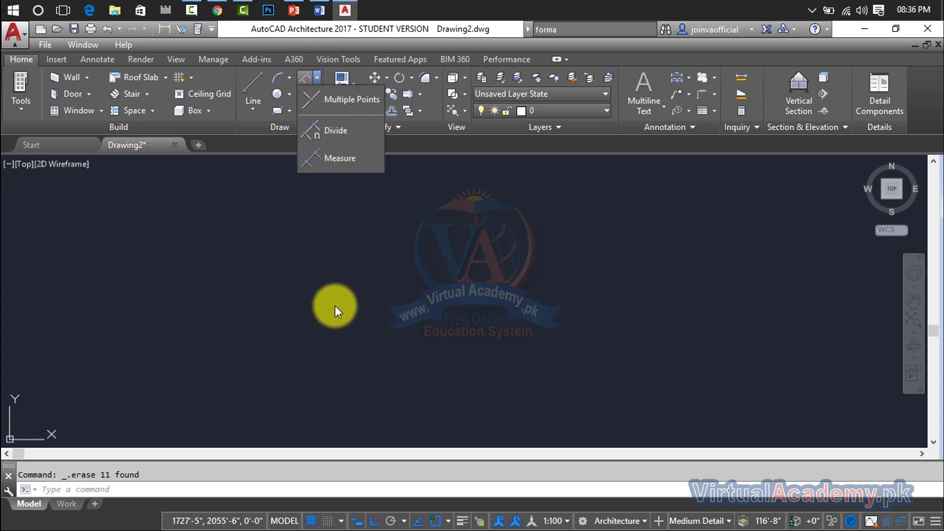
left_click(394, 288)
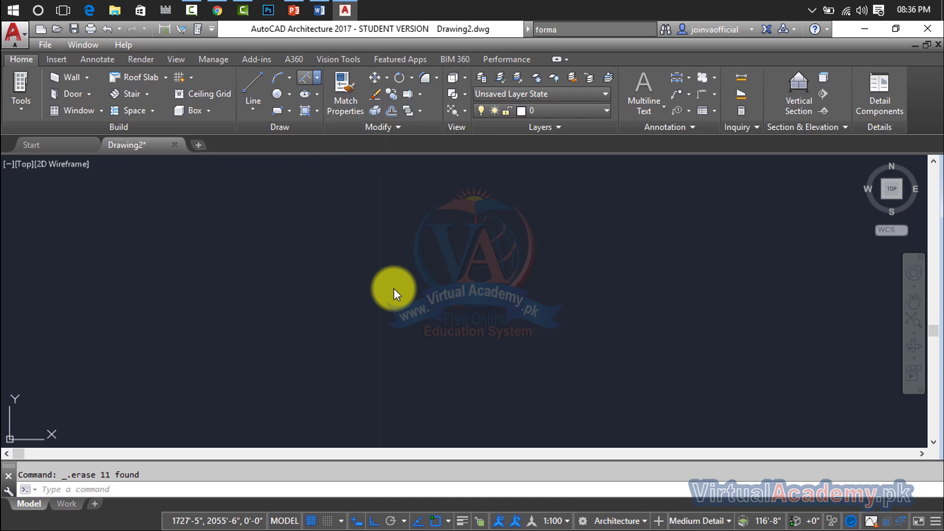
left_click(394, 288)
key("Escape")
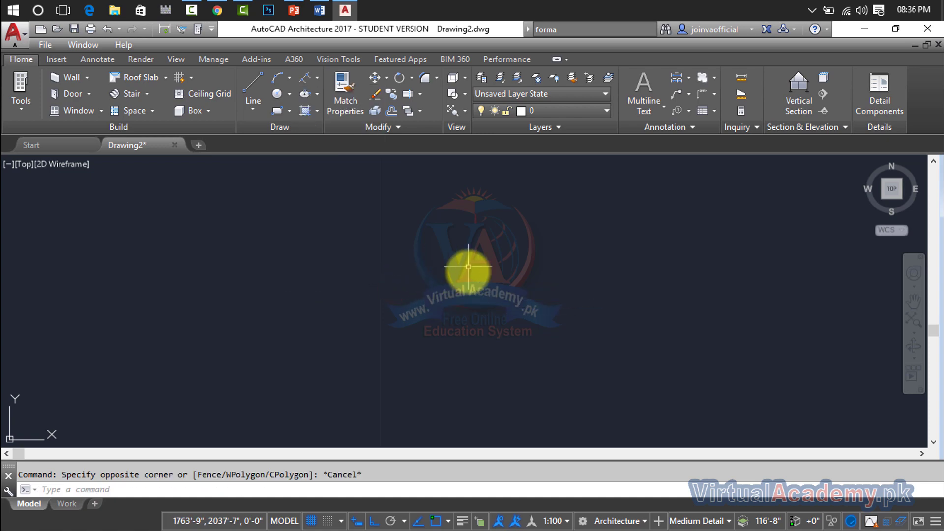